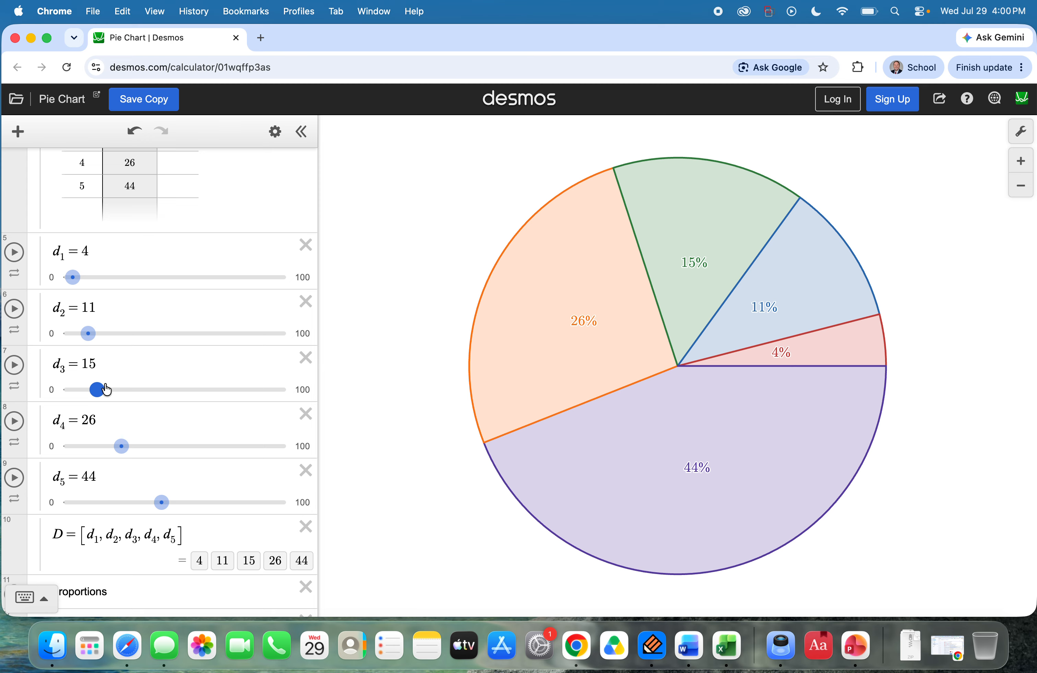
Step: Set the d5 slider value to 20 in the Data folder
{"action": "left_click", "coordinate": [87, 251]}
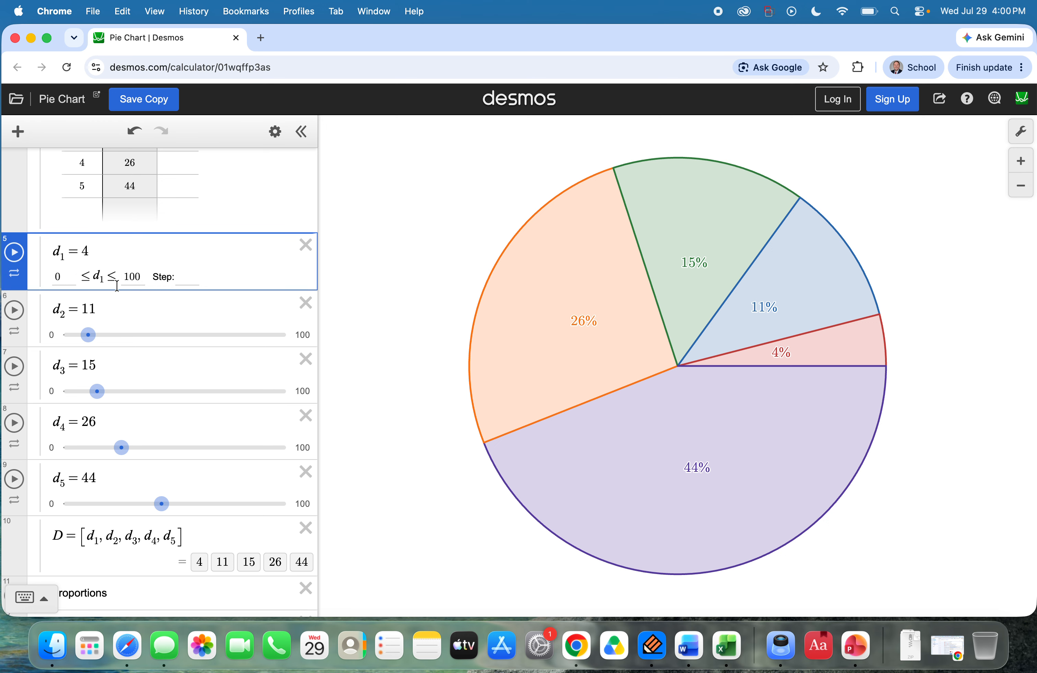
{"action": "left_click", "coordinate": [98, 476]}
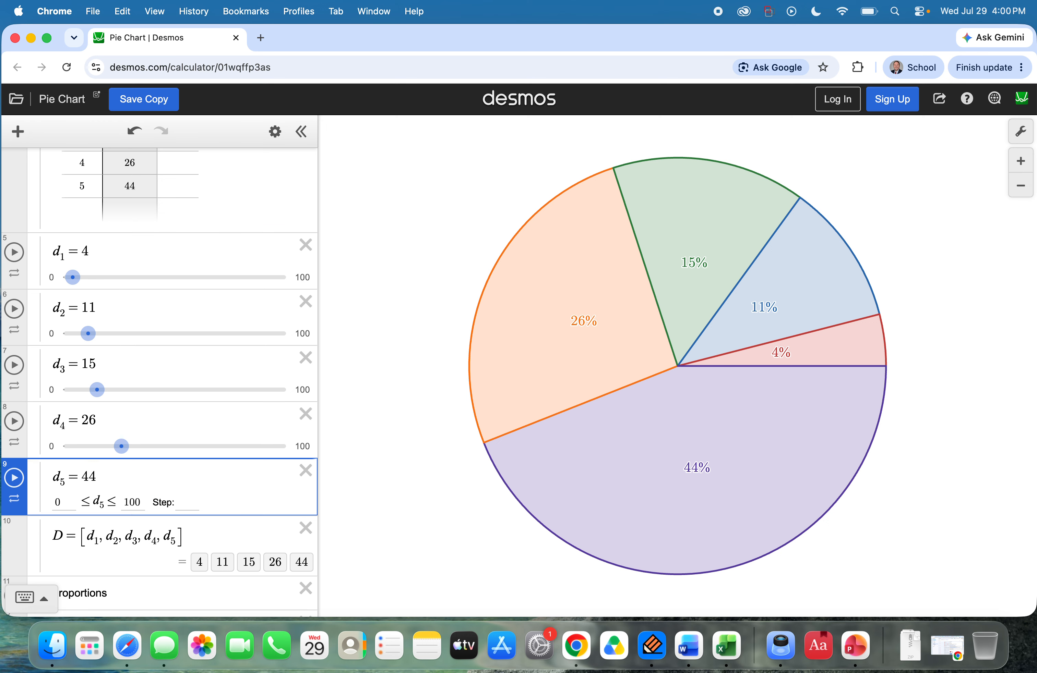
{"action": "key", "text": "BackSpace"}
{"action": "key", "text": "BackSpace"}
{"action": "type", "text": "20"}
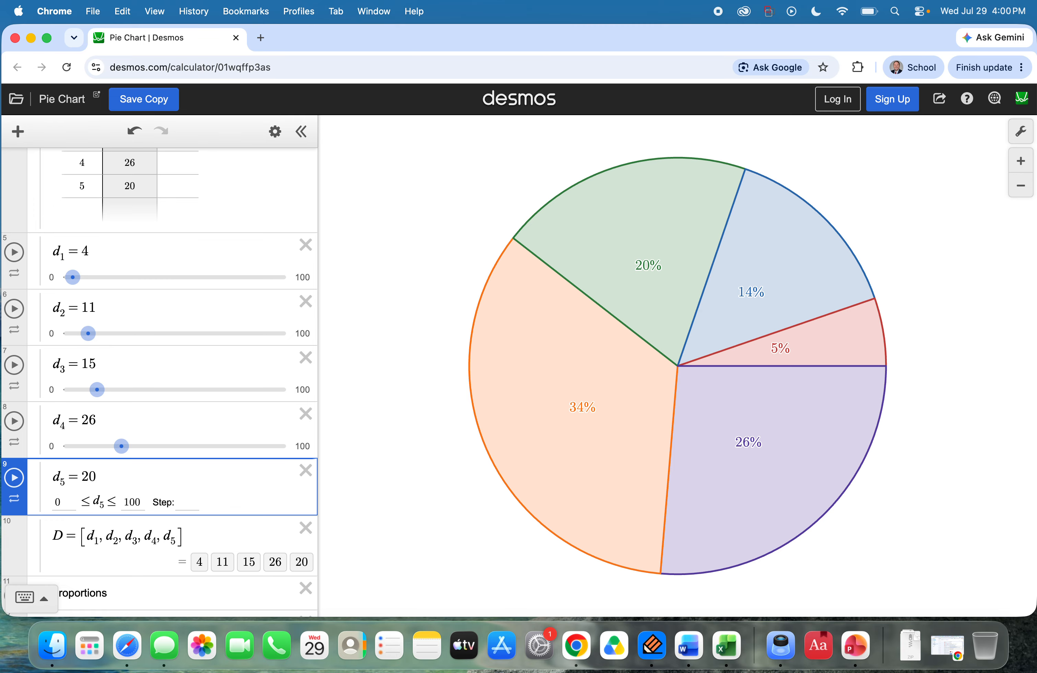
Step: Set the d5 slider value back to 44
{"action": "key", "text": "BackSpace"}
{"action": "key", "text": "BackSpace"}
{"action": "type", "text": "44"}
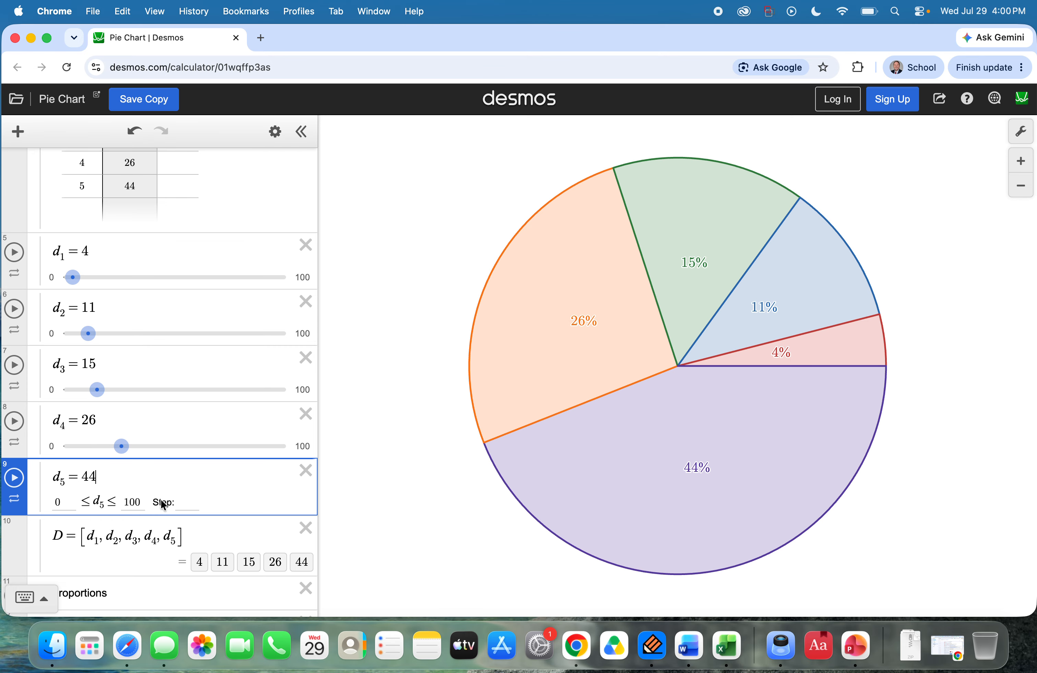
Step: Review the n and D table and the d1 to d5 sliders, and collapse the Data folder
{"action": "scroll", "coordinate": [158, 431], "scroll_direction": "up", "scroll_amount": 5}
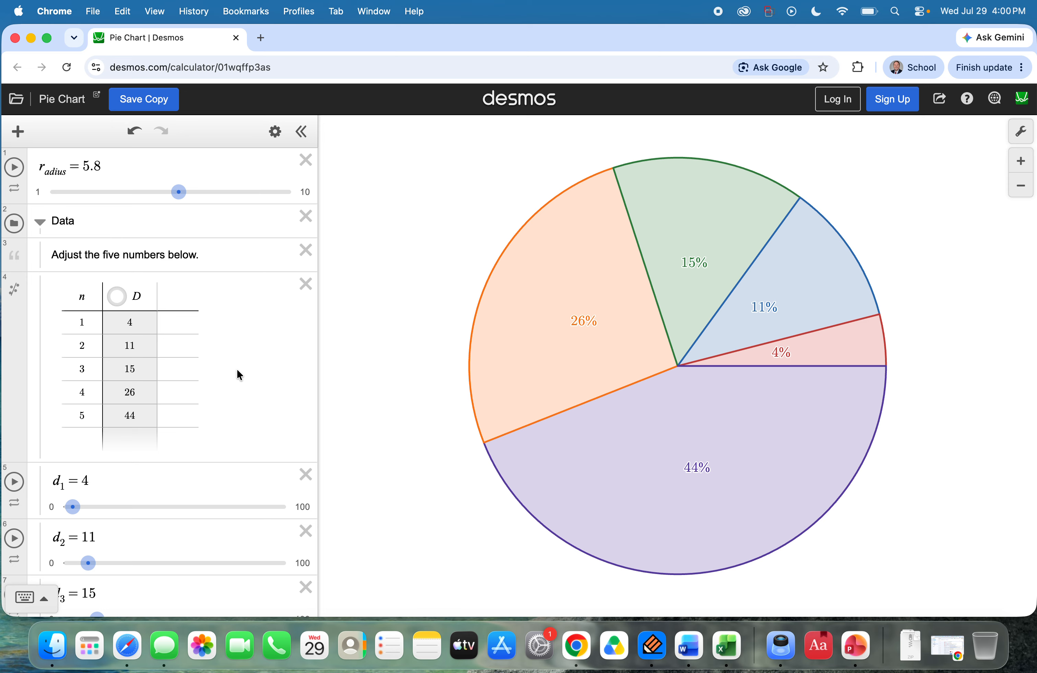
{"action": "scroll", "coordinate": [237, 368], "scroll_direction": "down", "scroll_amount": 5}
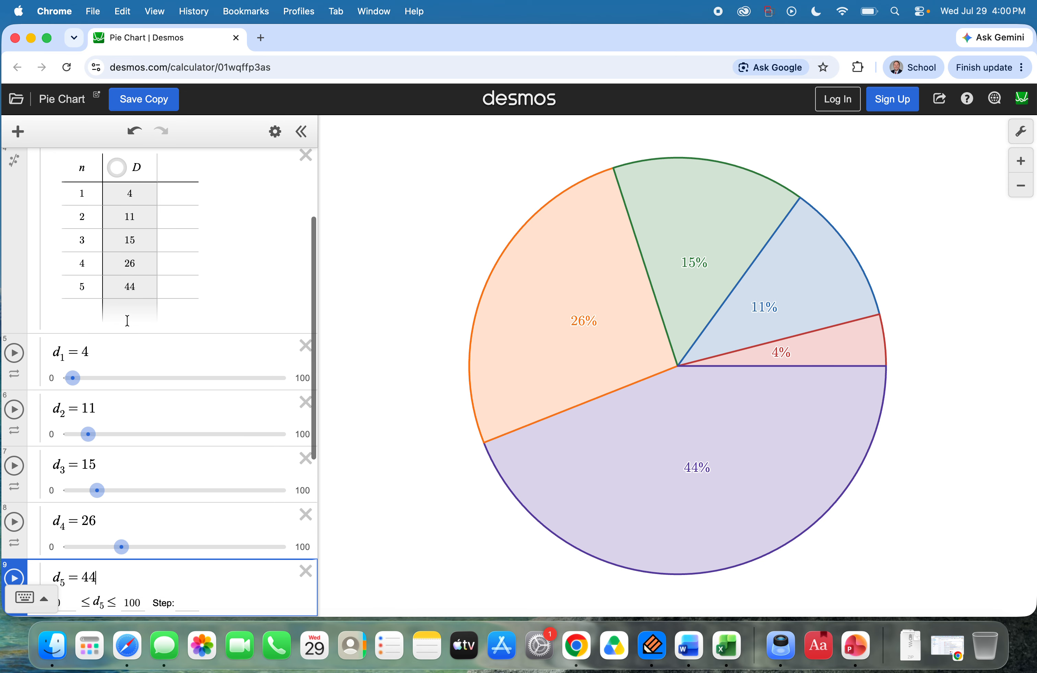
{"action": "left_click", "coordinate": [80, 286]}
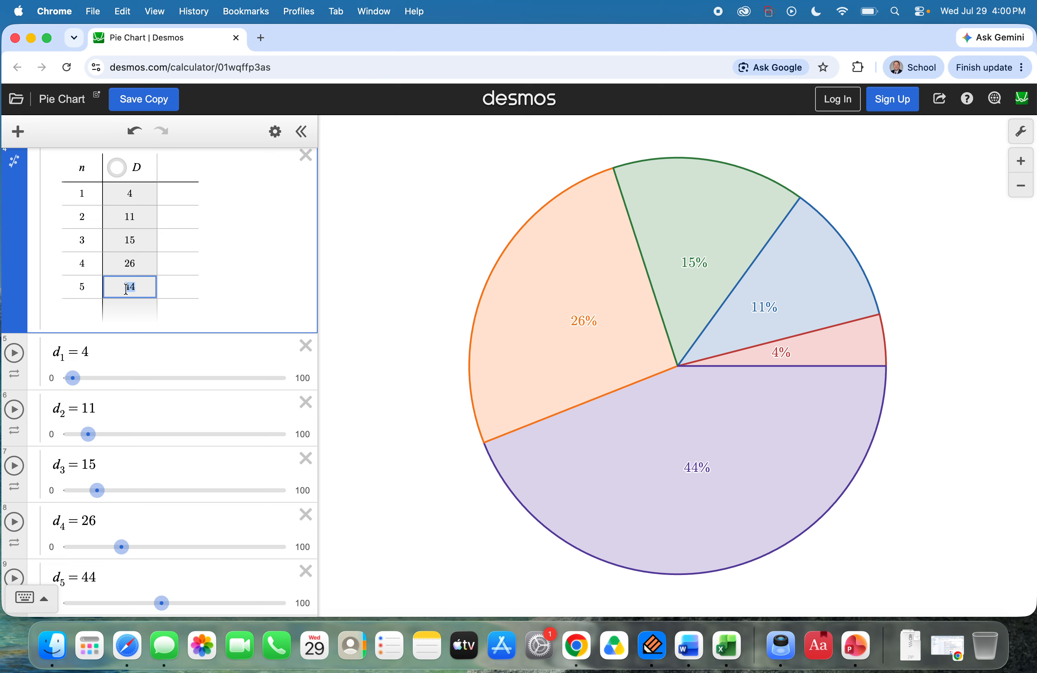
{"action": "scroll", "coordinate": [180, 345], "scroll_direction": "down", "scroll_amount": 7}
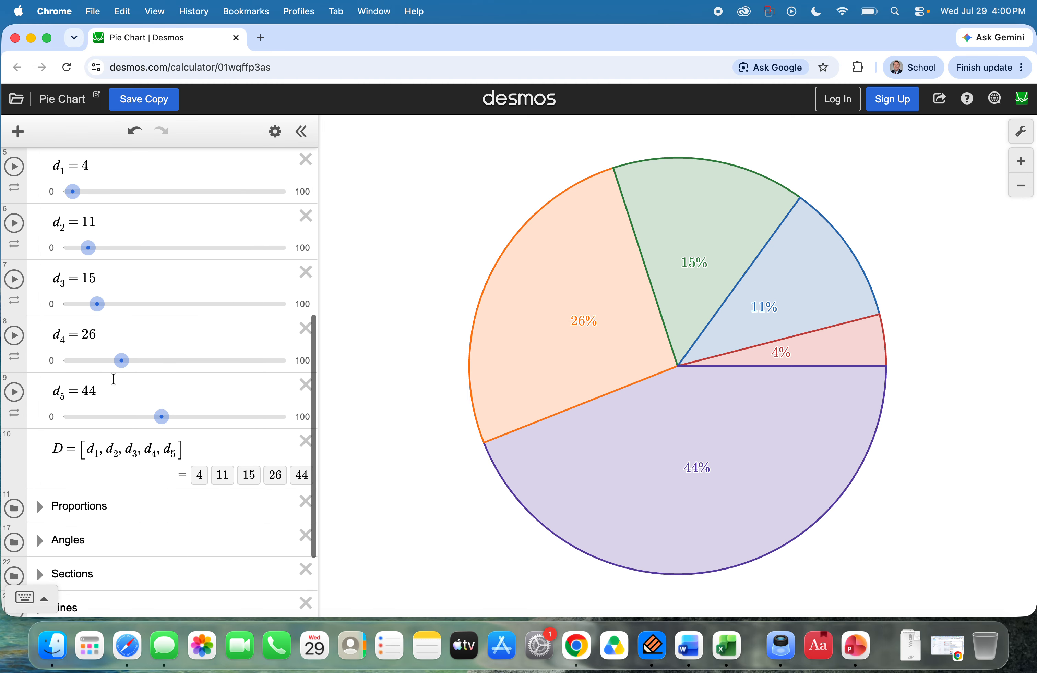
{"action": "scroll", "coordinate": [78, 402], "scroll_direction": "up", "scroll_amount": 9}
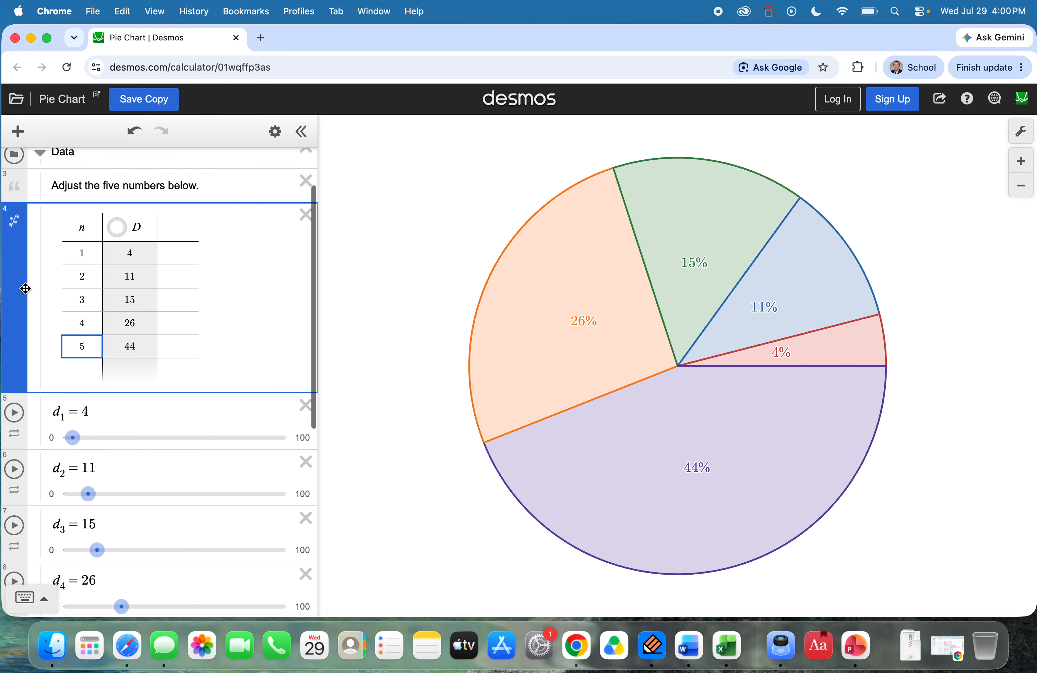
{"action": "scroll", "coordinate": [6, 195], "scroll_direction": "up", "scroll_amount": 2}
{"action": "left_click", "coordinate": [38, 204]}
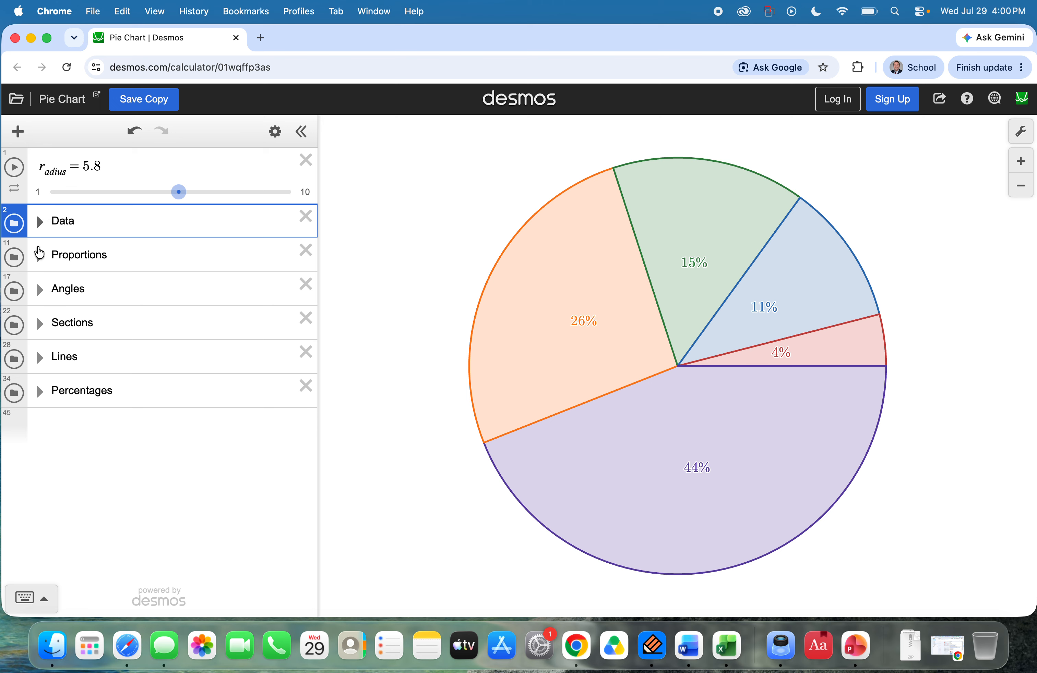
Step: Examine the p1 to p5 formulas in the Proportions folder and collapse it again
{"action": "left_click", "coordinate": [39, 256]}
{"action": "scroll", "coordinate": [126, 381], "scroll_direction": "down", "scroll_amount": 8}
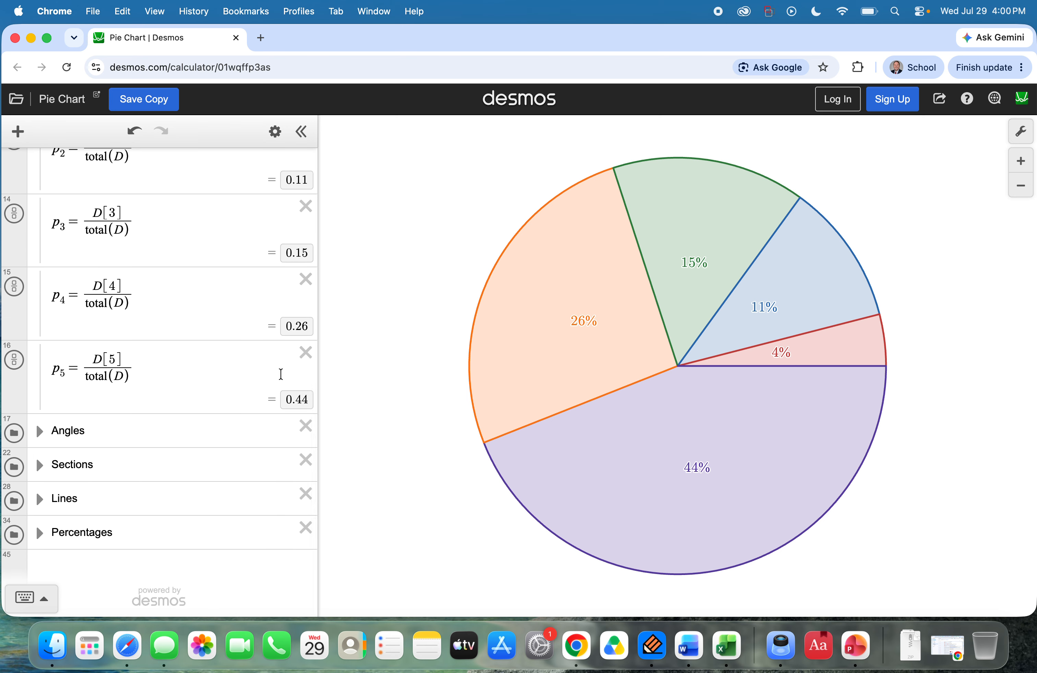
{"action": "scroll", "coordinate": [153, 343], "scroll_direction": "up", "scroll_amount": 8}
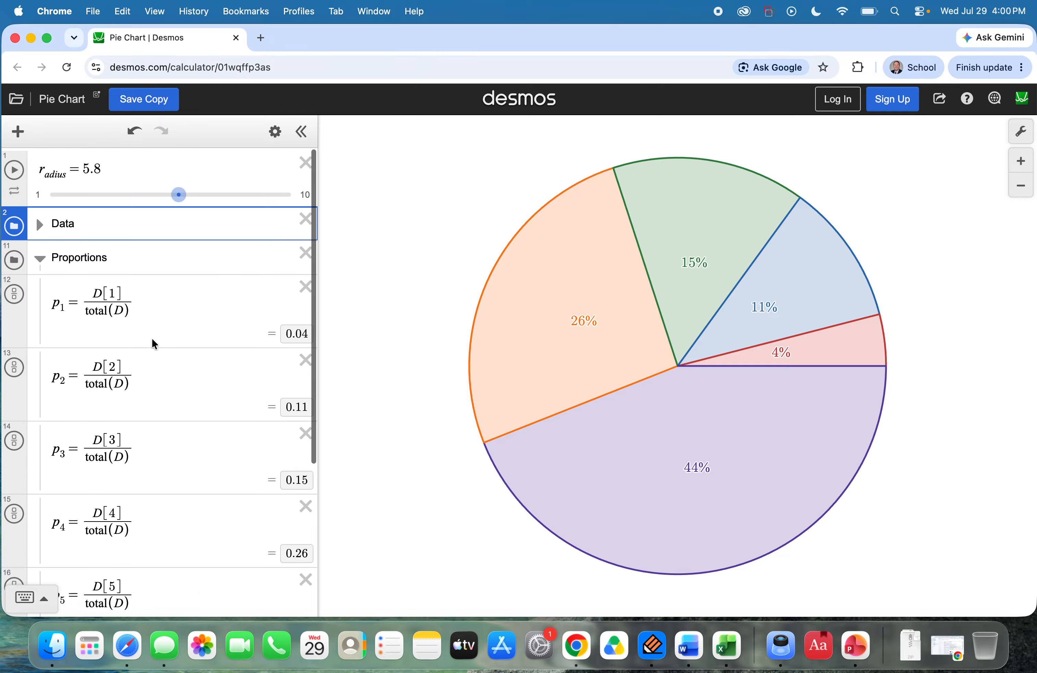
{"action": "left_click", "coordinate": [40, 258]}
Step: Examine the θ1 to θ4 formulas in the Angles folder and collapse it again
{"action": "left_click", "coordinate": [39, 291]}
{"action": "scroll", "coordinate": [159, 420], "scroll_direction": "down", "scroll_amount": 4}
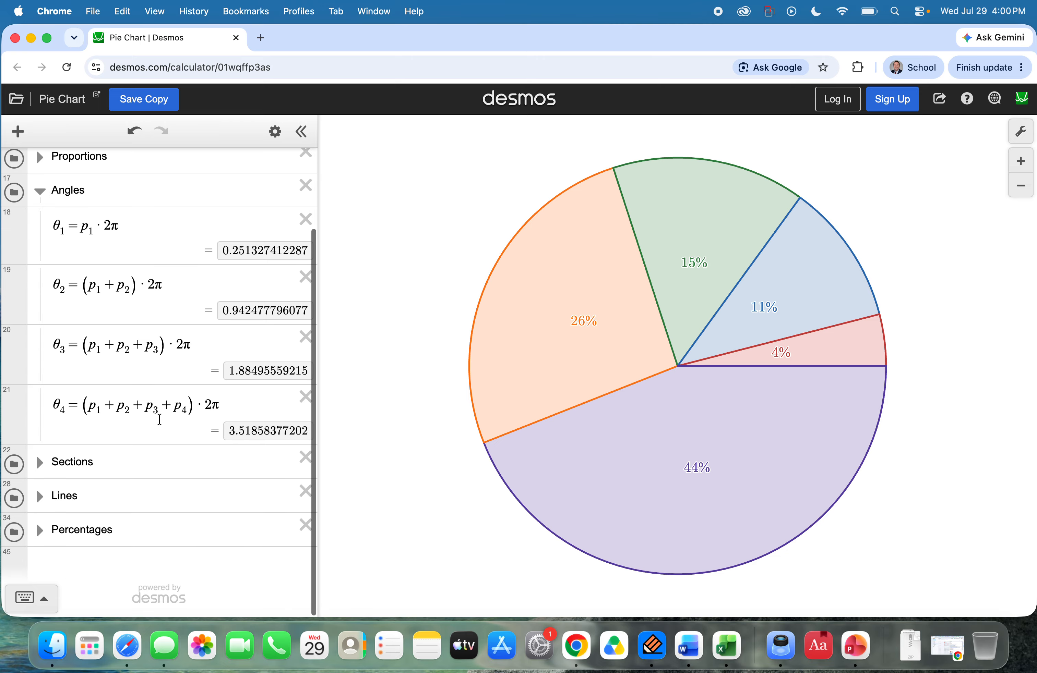
{"action": "scroll", "coordinate": [172, 463], "scroll_direction": "up", "scroll_amount": 2}
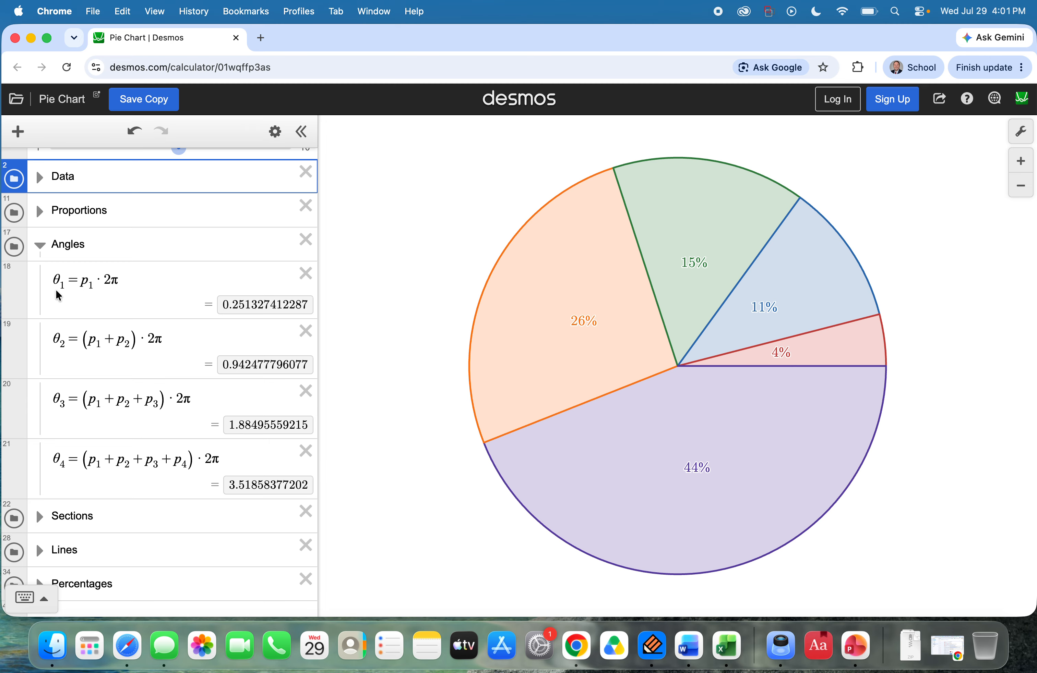
{"action": "left_click", "coordinate": [39, 248]}
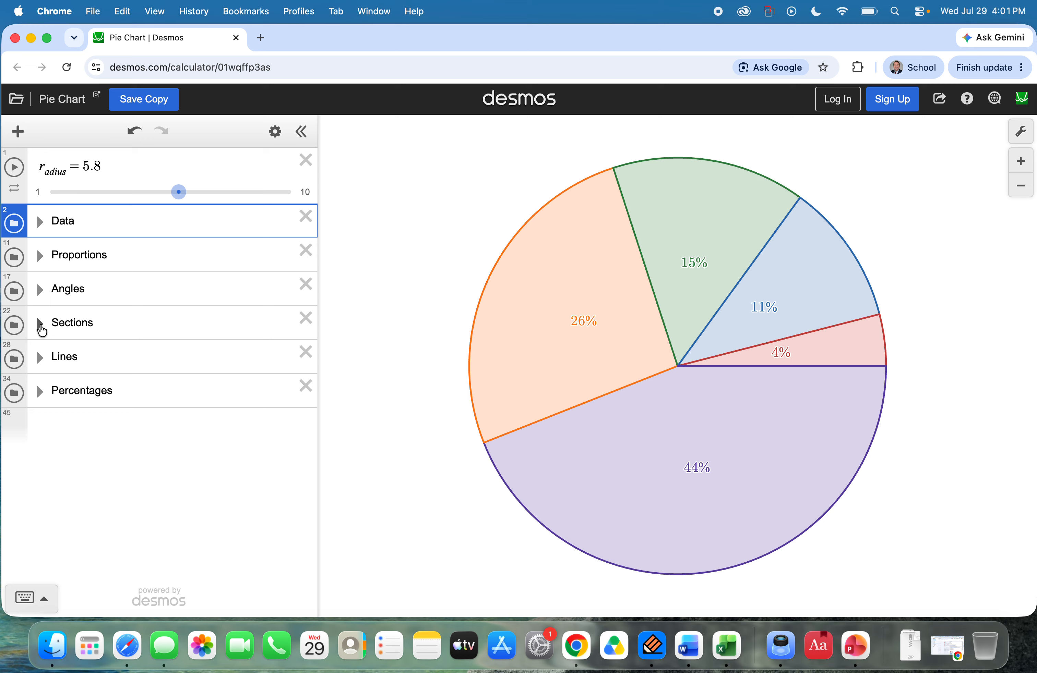
Step: Examine the five polar inequalities in the Sections folder and collapse it again
{"action": "left_click", "coordinate": [39, 325]}
{"action": "scroll", "coordinate": [132, 440], "scroll_direction": "down", "scroll_amount": 5}
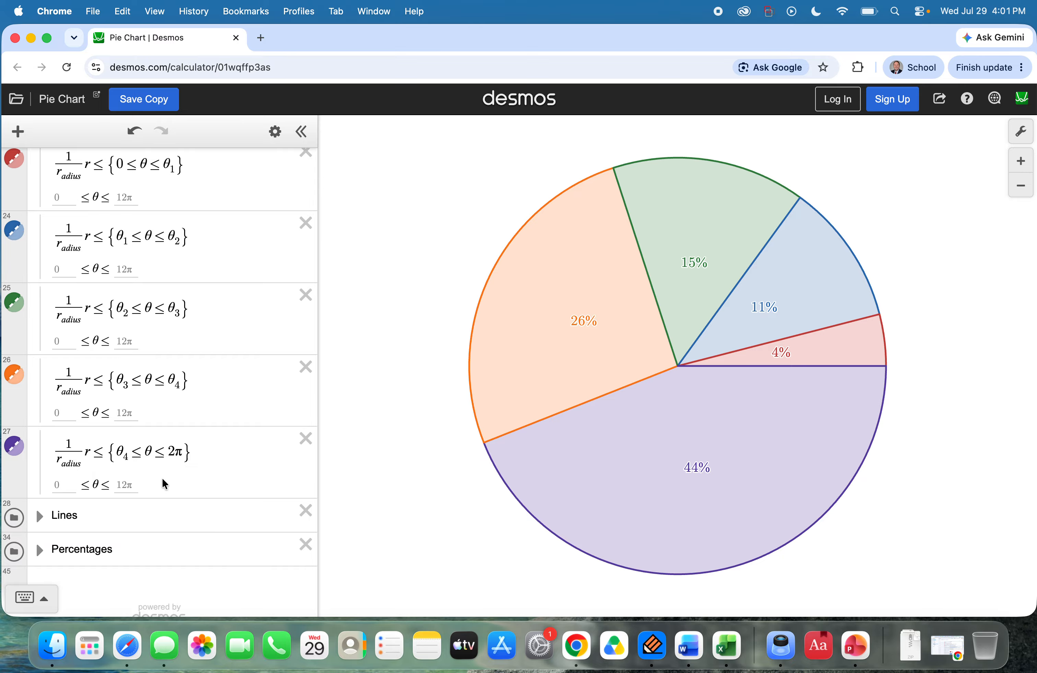
{"action": "scroll", "coordinate": [132, 469], "scroll_direction": "up", "scroll_amount": 5}
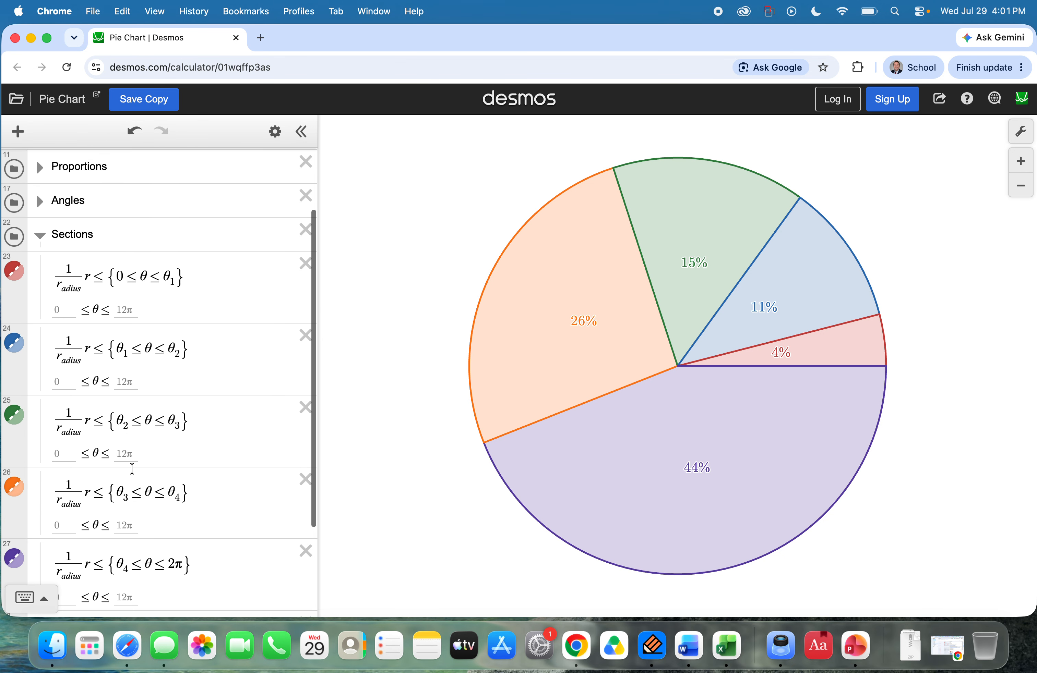
{"action": "scroll", "coordinate": [132, 468], "scroll_direction": "down", "scroll_amount": 5}
{"action": "scroll", "coordinate": [132, 469], "scroll_direction": "up", "scroll_amount": 10}
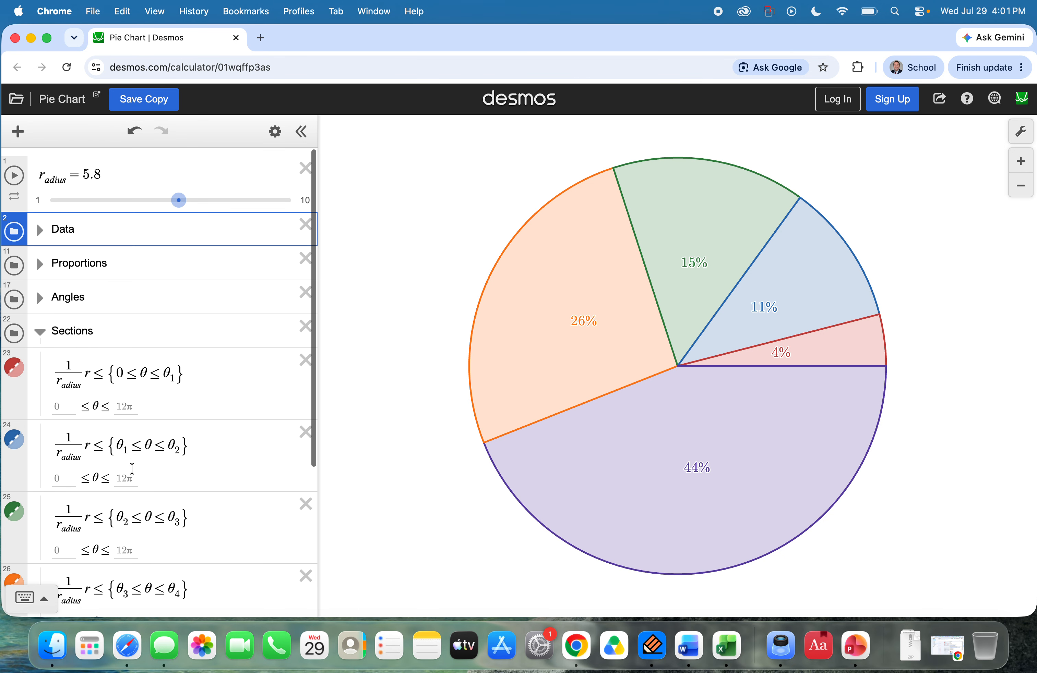
{"action": "left_click", "coordinate": [40, 324]}
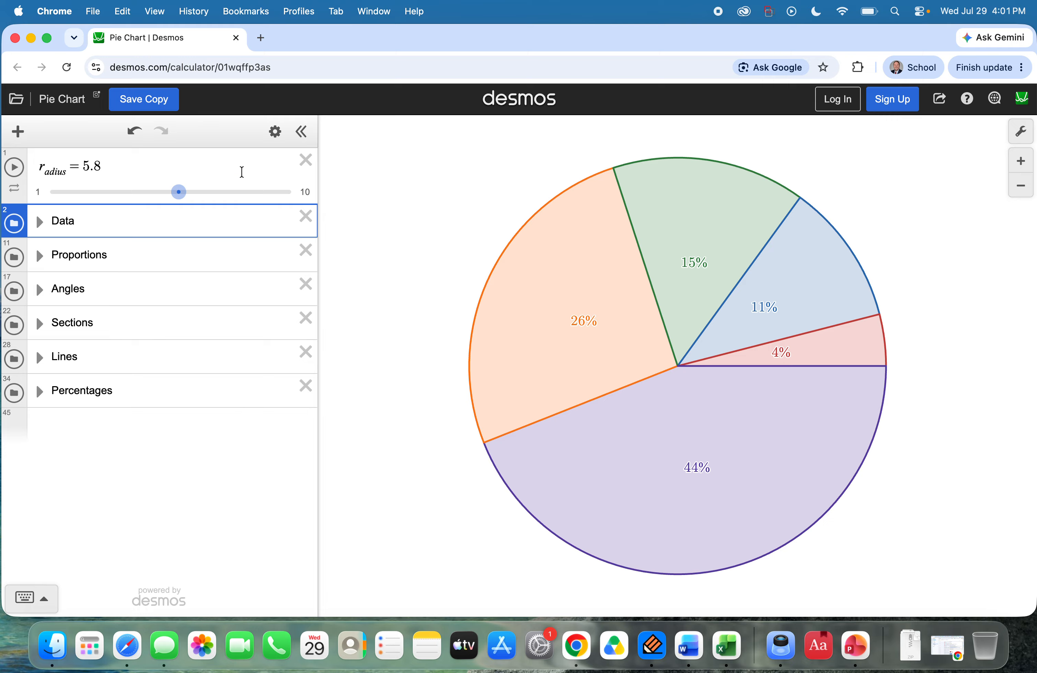
Step: Switch the expression list to editing mode and look through the contents of the Data and Proportions folders
{"action": "left_click", "coordinate": [275, 131]}
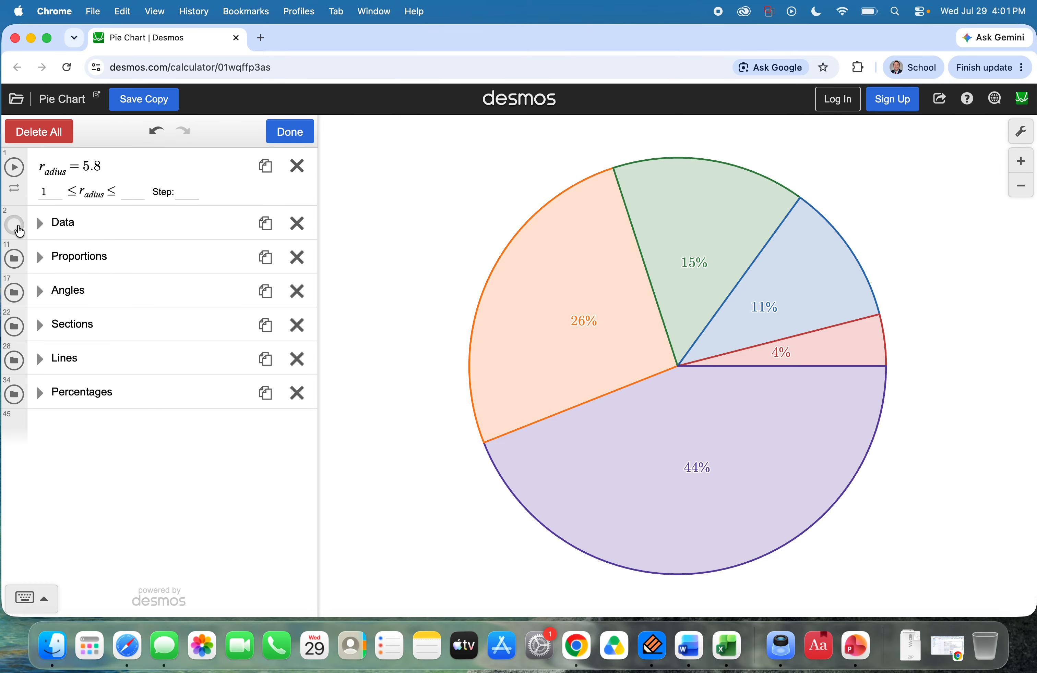
{"action": "left_click", "coordinate": [38, 223]}
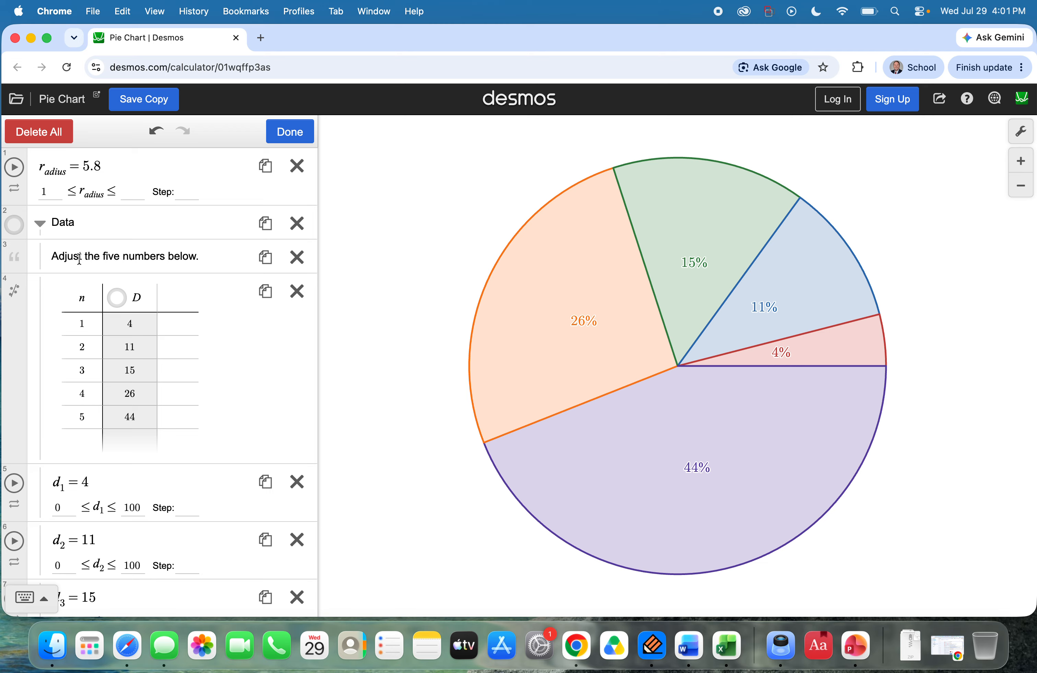
{"action": "left_click", "coordinate": [38, 224]}
{"action": "left_click", "coordinate": [40, 257]}
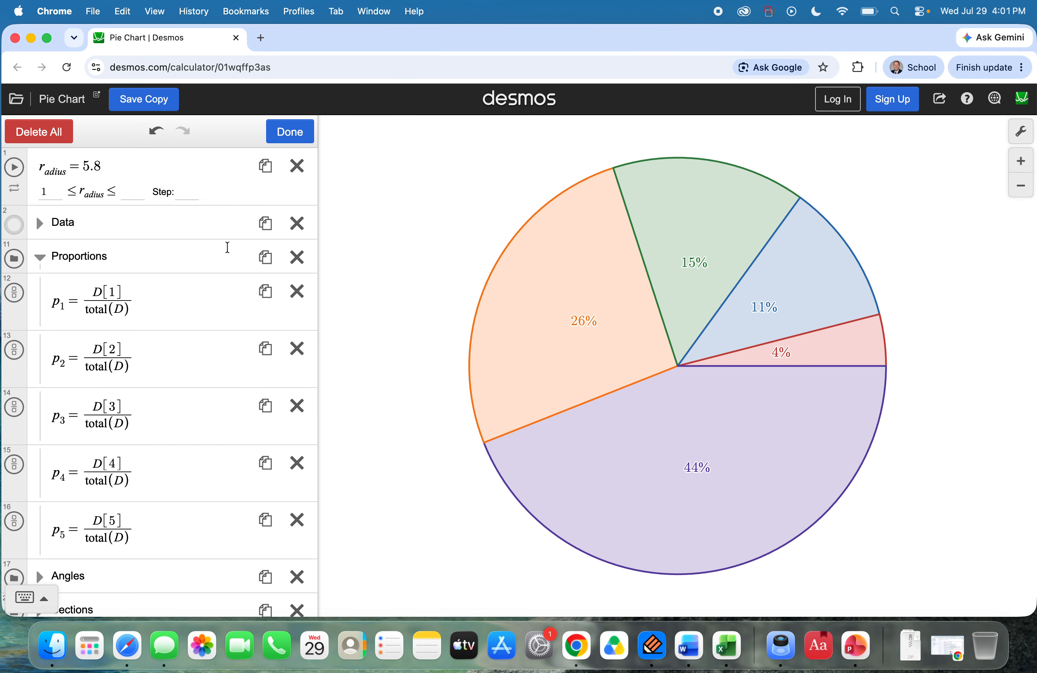
{"action": "left_click", "coordinate": [40, 257]}
Step: Inspect the Sections folder's inequalities and the purple section's line and color options, and collapse the folder
{"action": "left_click", "coordinate": [40, 326]}
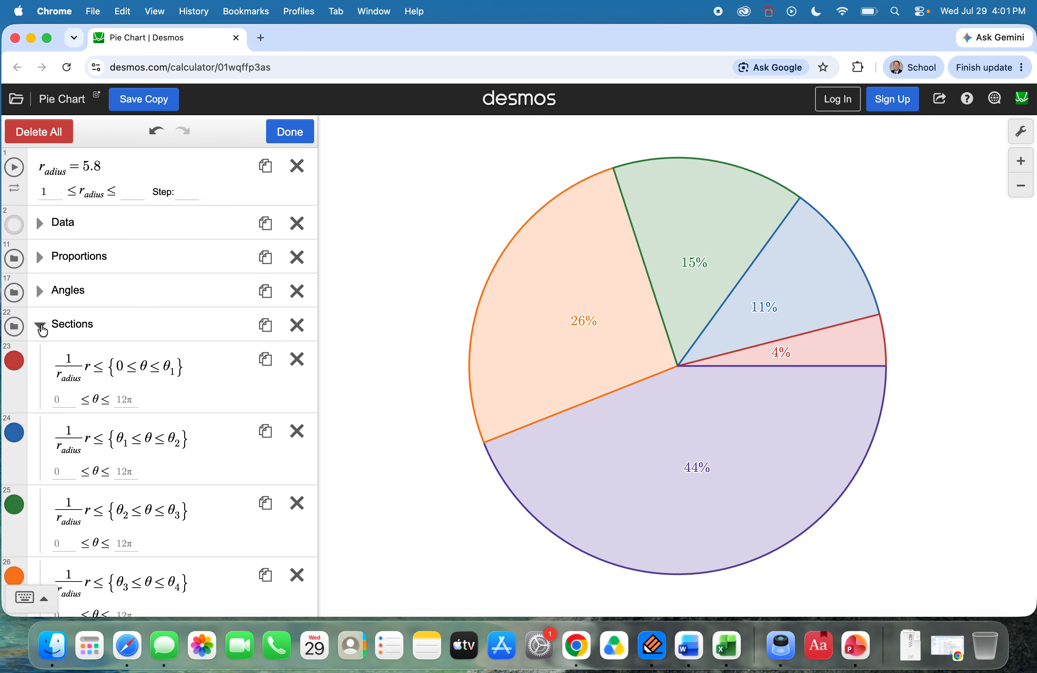
{"action": "scroll", "coordinate": [42, 332], "scroll_direction": "down", "scroll_amount": 3}
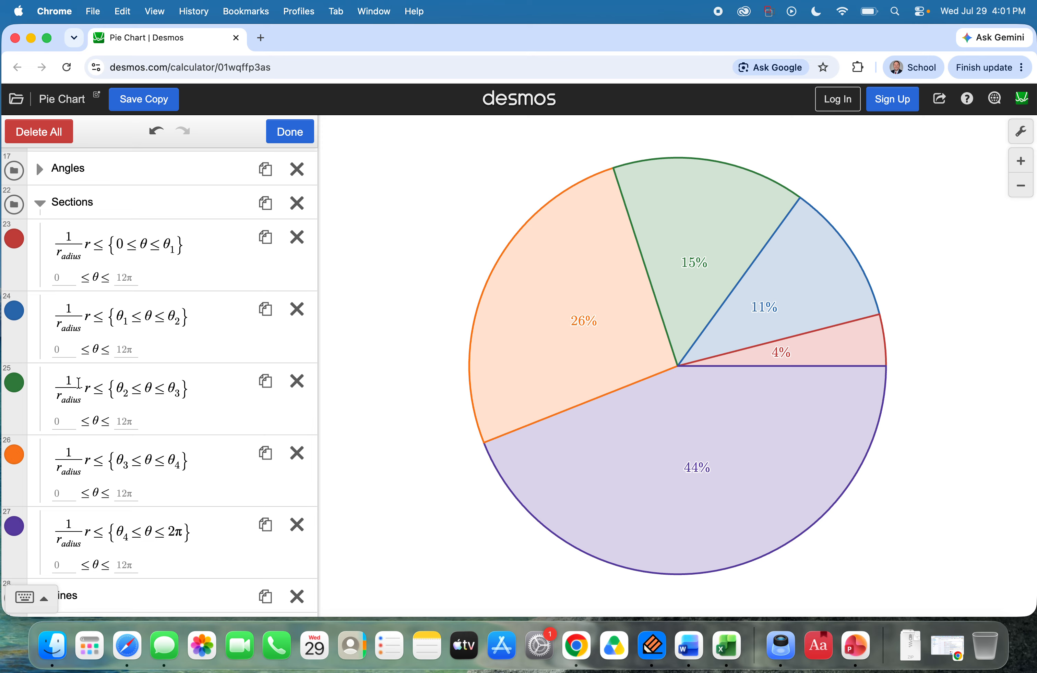
{"action": "scroll", "coordinate": [12, 437], "scroll_direction": "down", "scroll_amount": 2}
{"action": "left_click", "coordinate": [17, 459]}
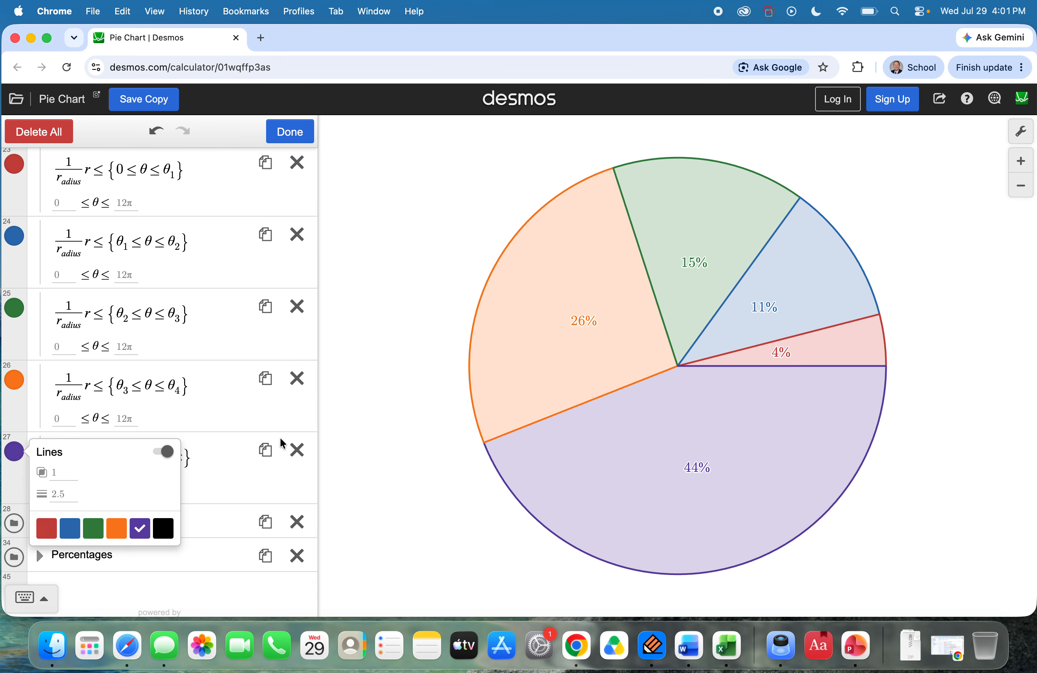
{"action": "left_click", "coordinate": [313, 423]}
{"action": "scroll", "coordinate": [194, 419], "scroll_direction": "up", "scroll_amount": 5}
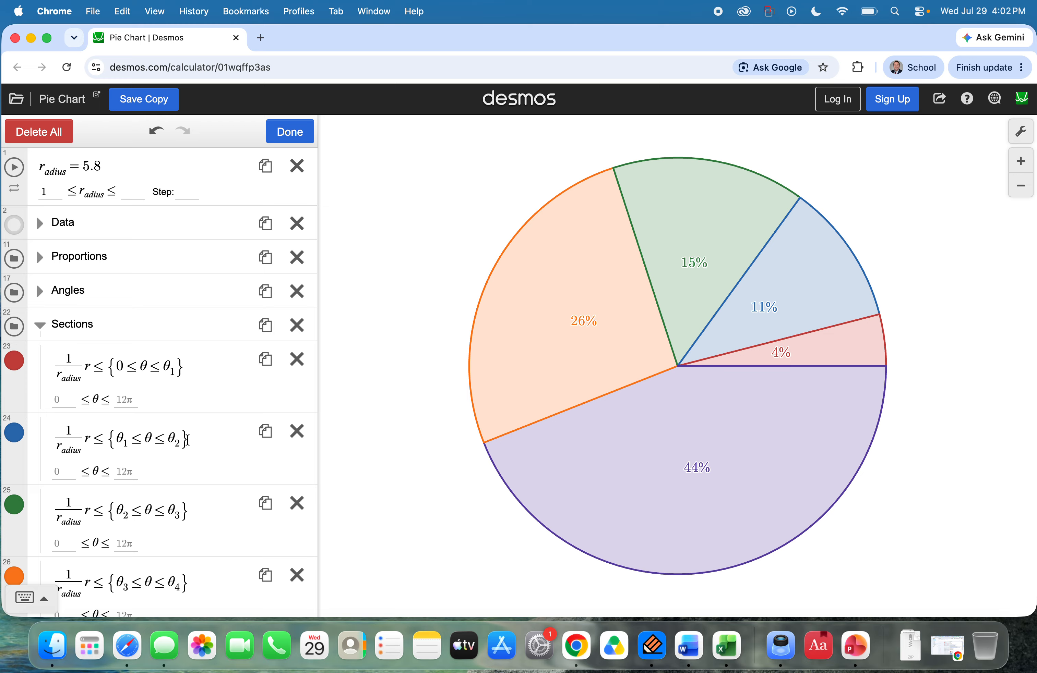
{"action": "scroll", "coordinate": [208, 462], "scroll_direction": "down", "scroll_amount": 5}
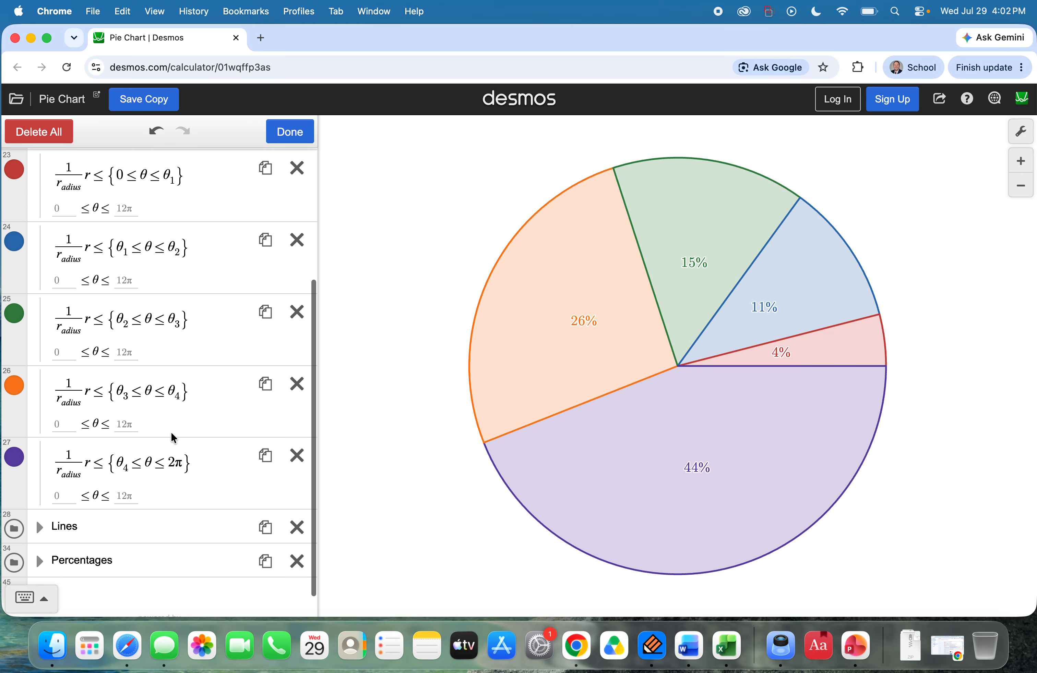
{"action": "scroll", "coordinate": [172, 437], "scroll_direction": "up", "scroll_amount": 5}
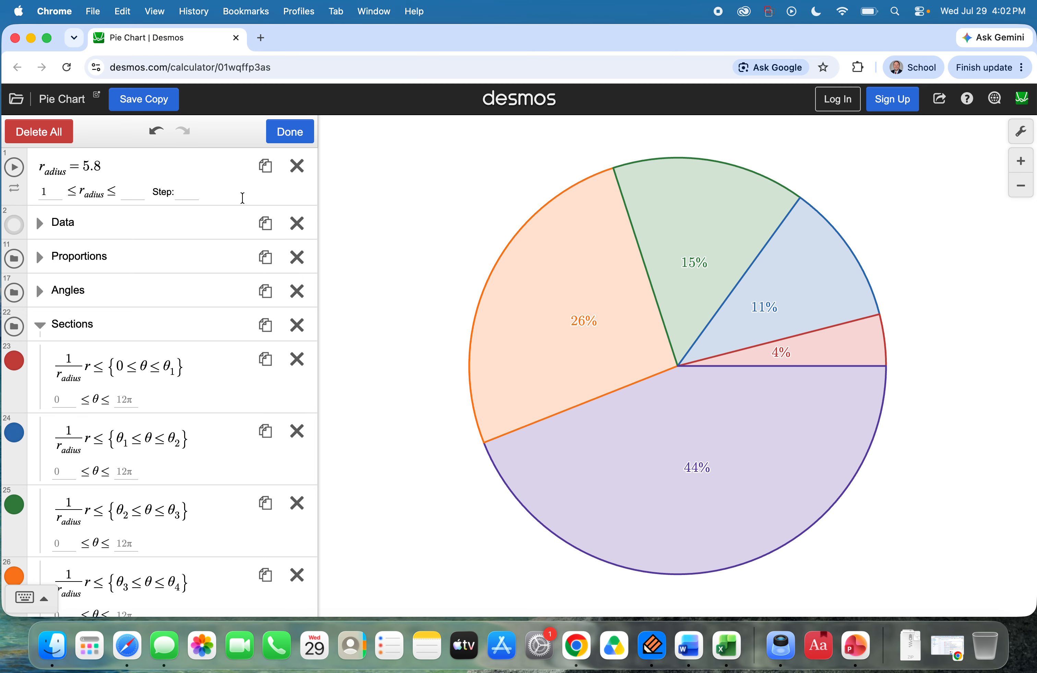
{"action": "left_click", "coordinate": [39, 325]}
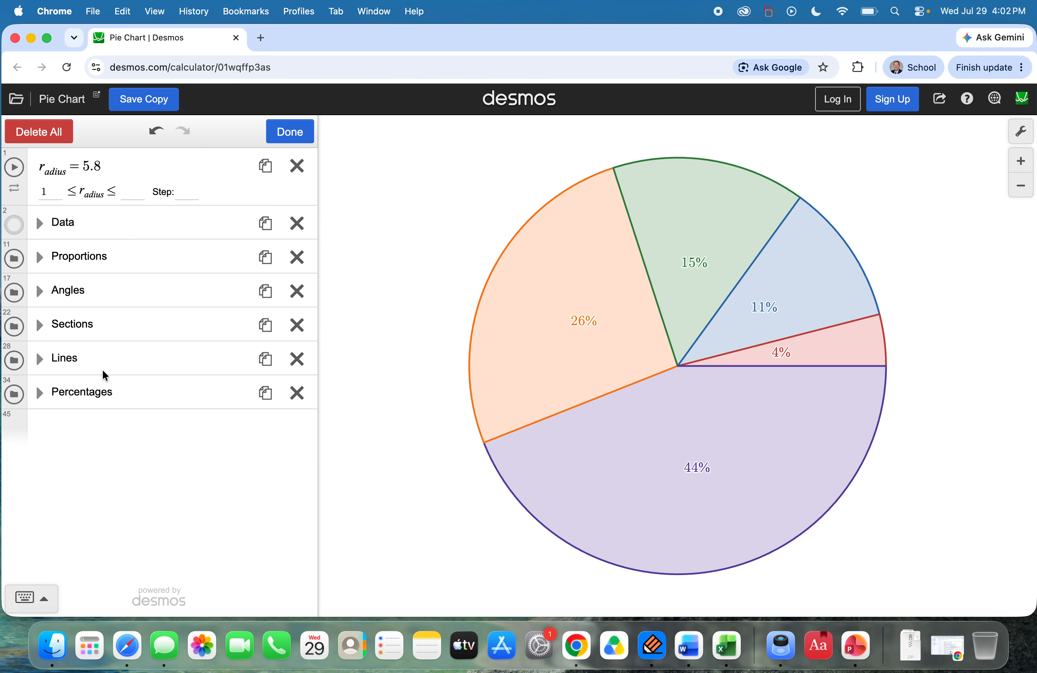
Step: Expand the Data folder and add a new row with n = 6 to its table
{"action": "left_click", "coordinate": [39, 223]}
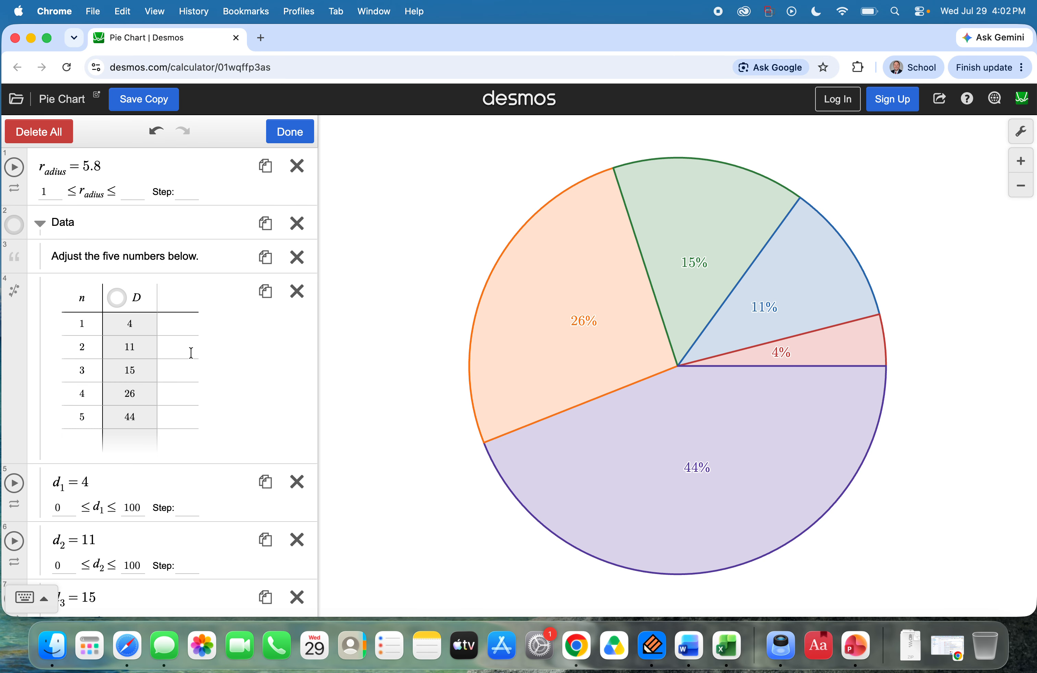
{"action": "scroll", "coordinate": [240, 411], "scroll_direction": "down", "scroll_amount": 2}
{"action": "left_click", "coordinate": [237, 408]}
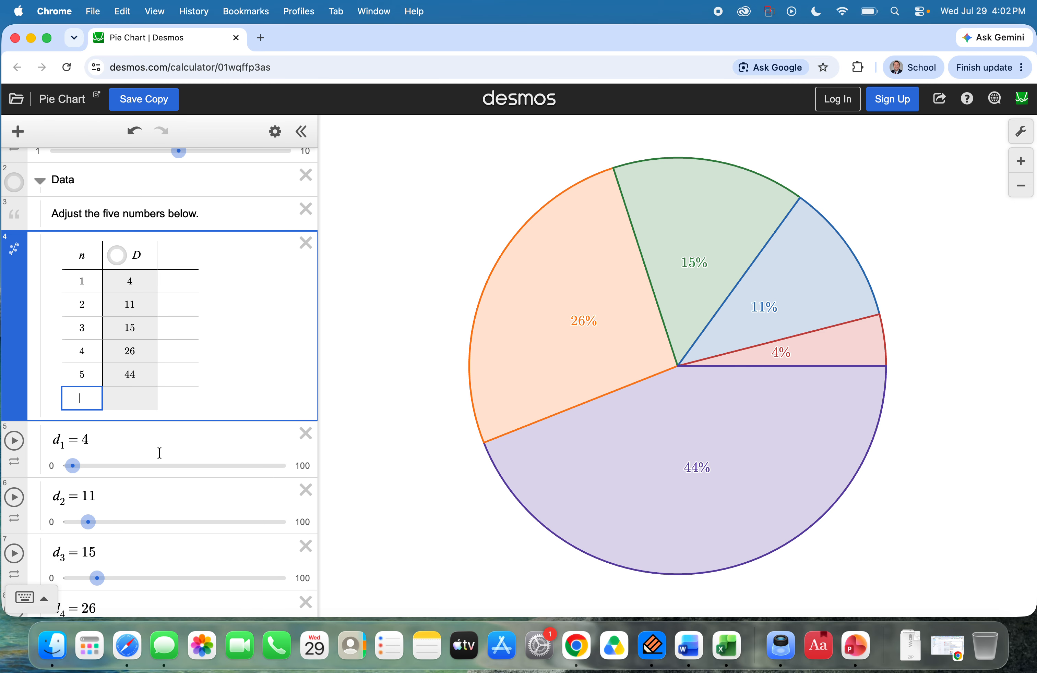
{"action": "type", "text": "6"}
Step: Duplicate the d_5 slider in the Data folder and rename the copy as d_6
{"action": "scroll", "coordinate": [181, 416], "scroll_direction": "down", "scroll_amount": 5}
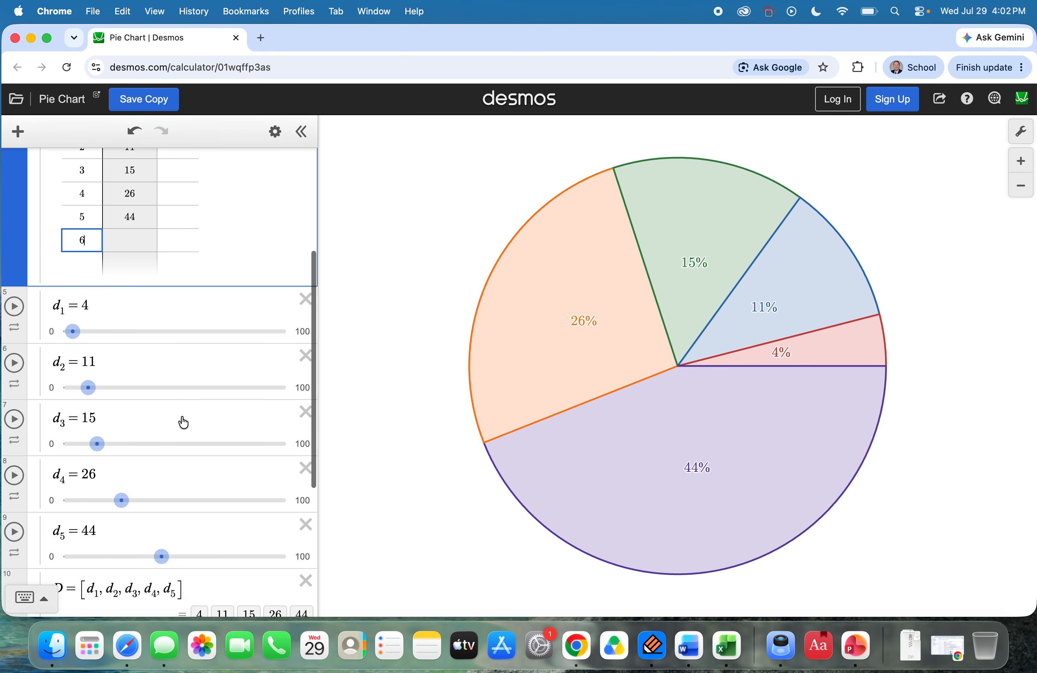
{"action": "left_click", "coordinate": [270, 137]}
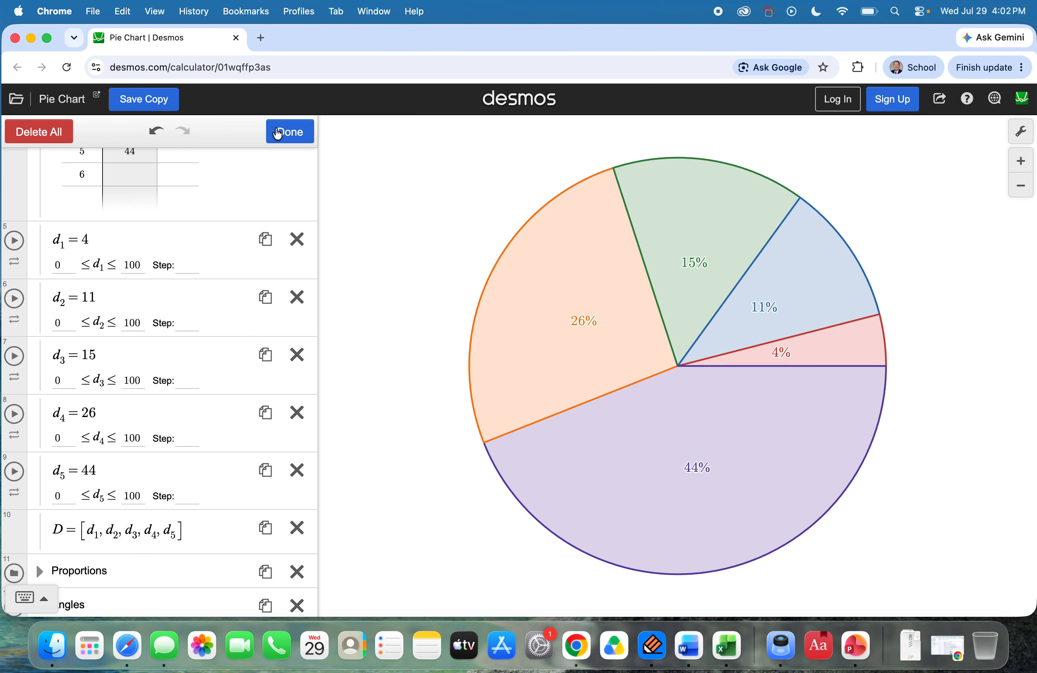
{"action": "scroll", "coordinate": [162, 412], "scroll_direction": "down", "scroll_amount": 3}
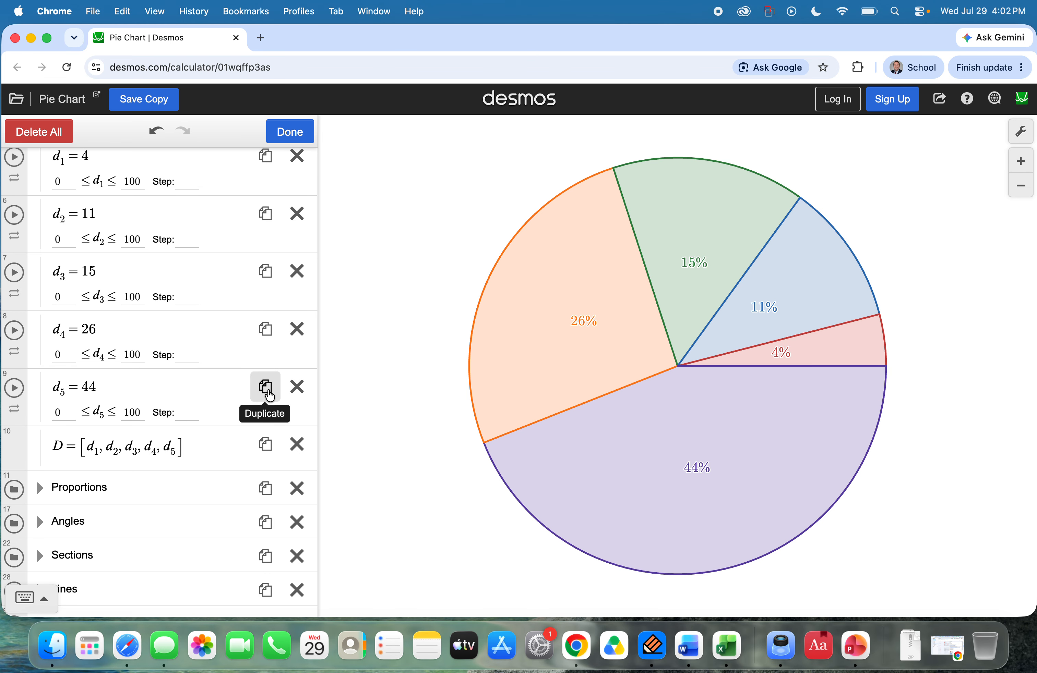
{"action": "left_click", "coordinate": [264, 388]}
{"action": "left_click", "coordinate": [65, 451]}
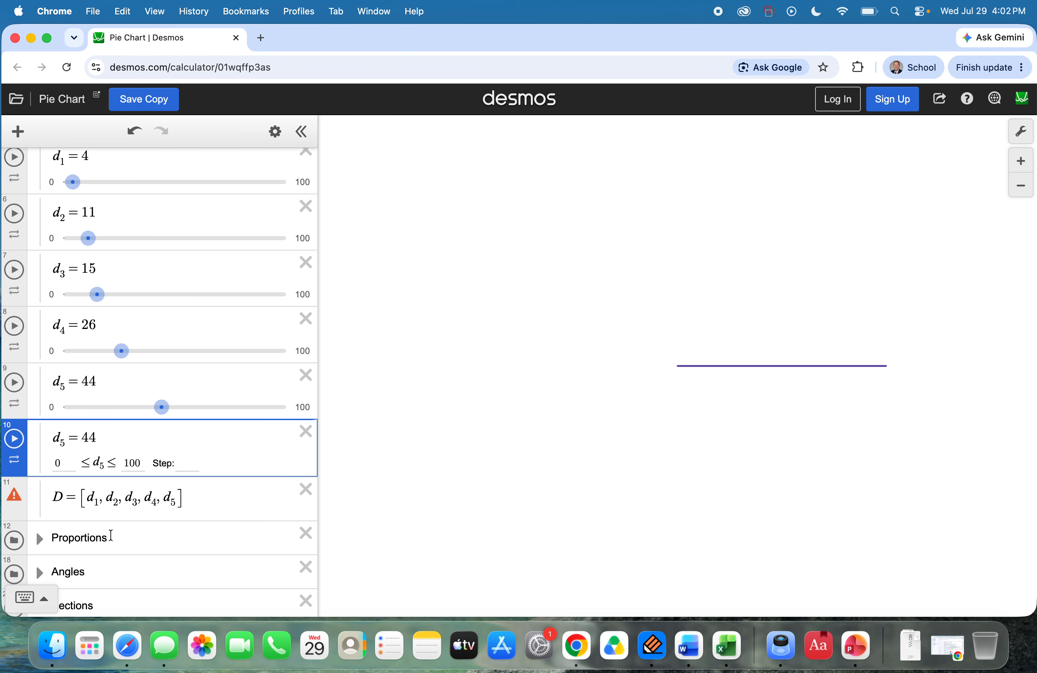
{"action": "key", "text": "BackSpace"}
{"action": "type", "text": "6"}
Step: Set d_5 to 20 and d_6 to 24
{"action": "left_click", "coordinate": [94, 381]}
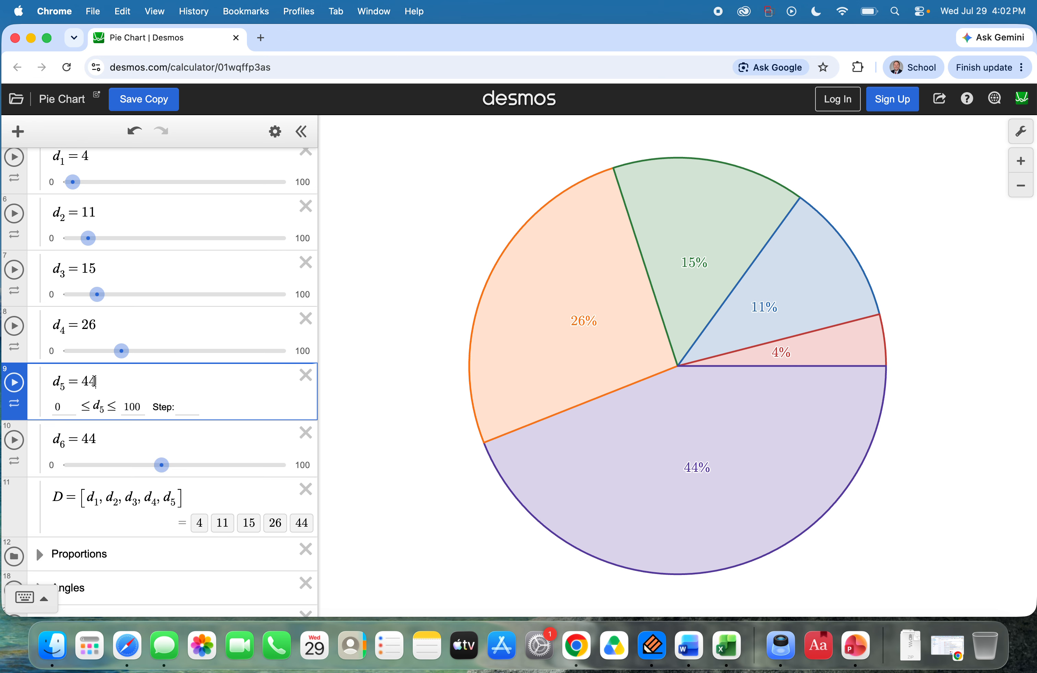
{"action": "key", "text": "BackSpace"}
{"action": "key", "text": "BackSpace"}
{"action": "type", "text": "20"}
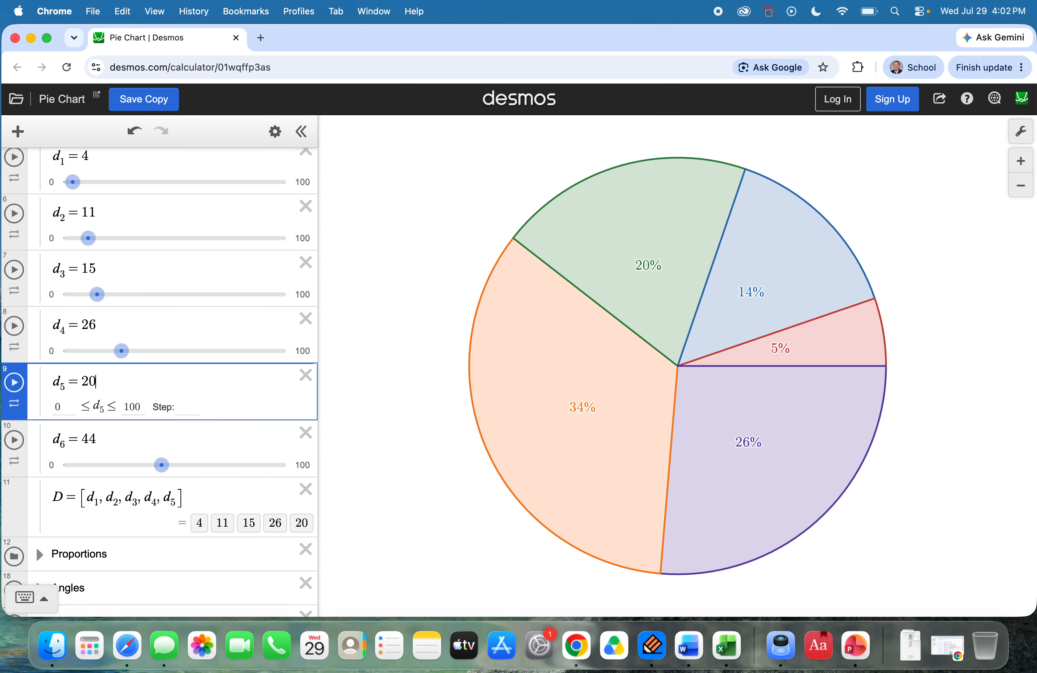
{"action": "key", "text": "Down"}
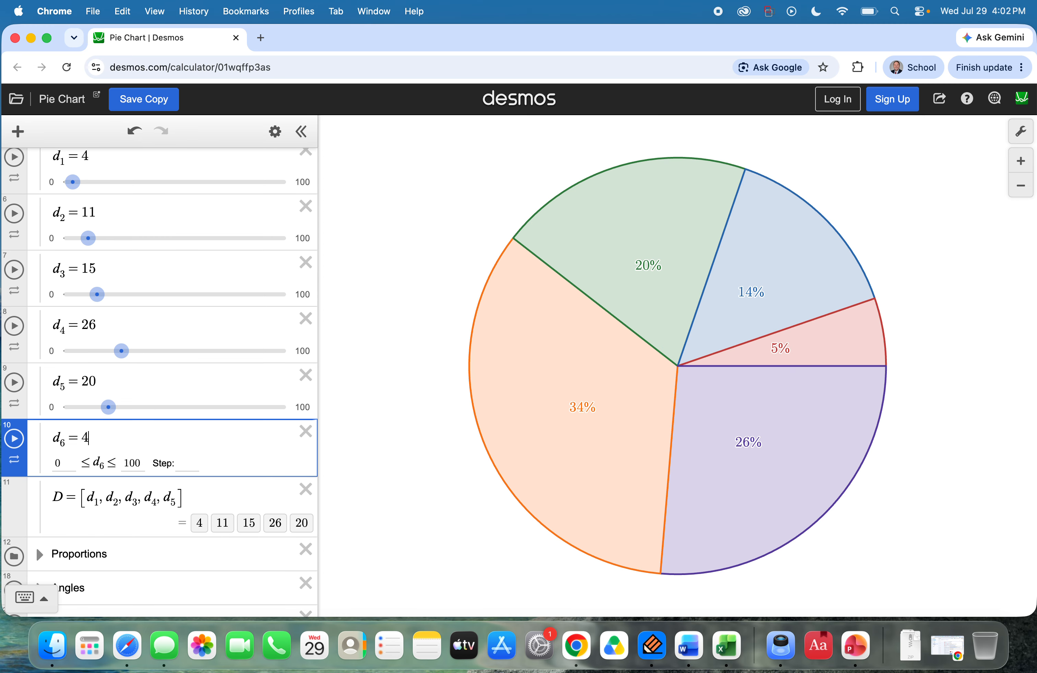
{"action": "key", "text": "BackSpace"}
{"action": "type", "text": "24"}
{"action": "scroll", "coordinate": [188, 381], "scroll_direction": "up", "scroll_amount": 5}
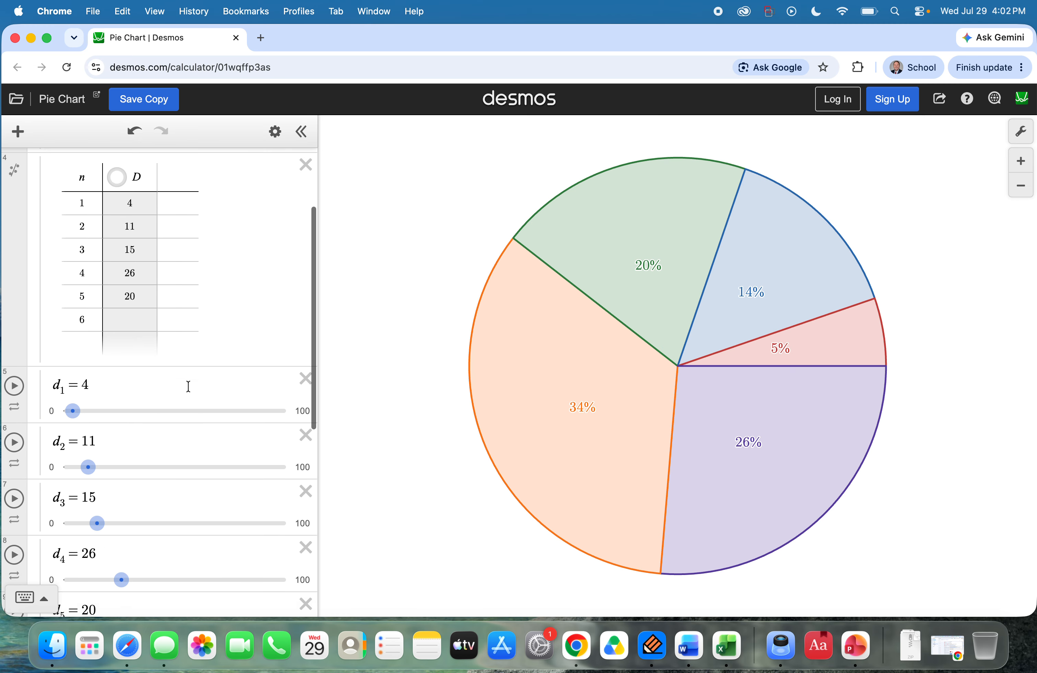
{"action": "scroll", "coordinate": [175, 437], "scroll_direction": "down", "scroll_amount": 10}
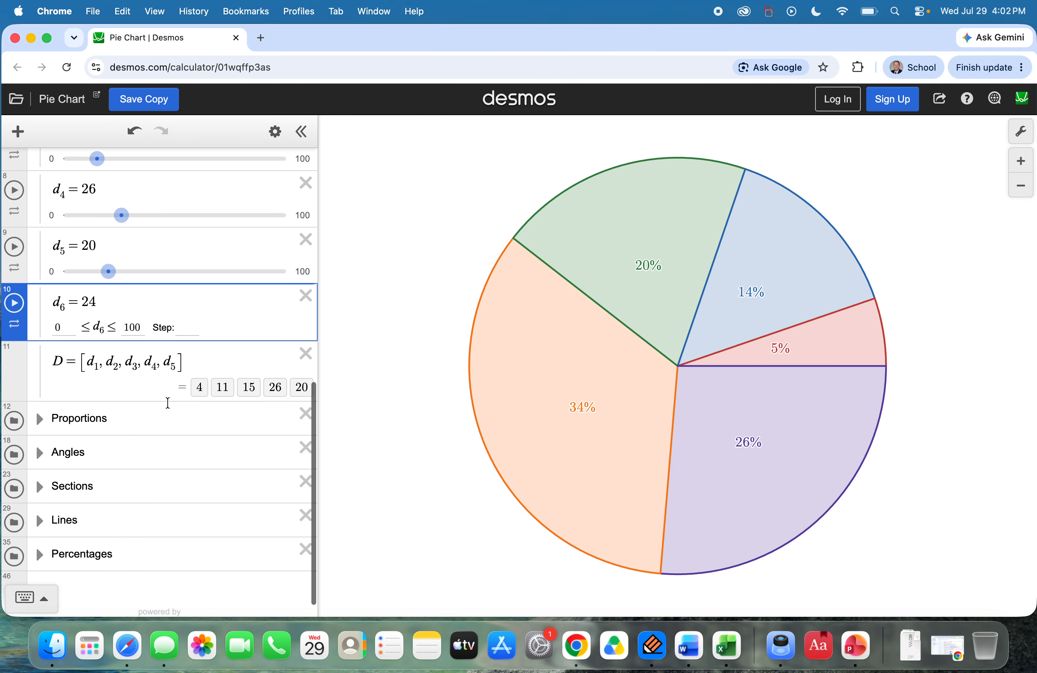
{"action": "left_click", "coordinate": [193, 372]}
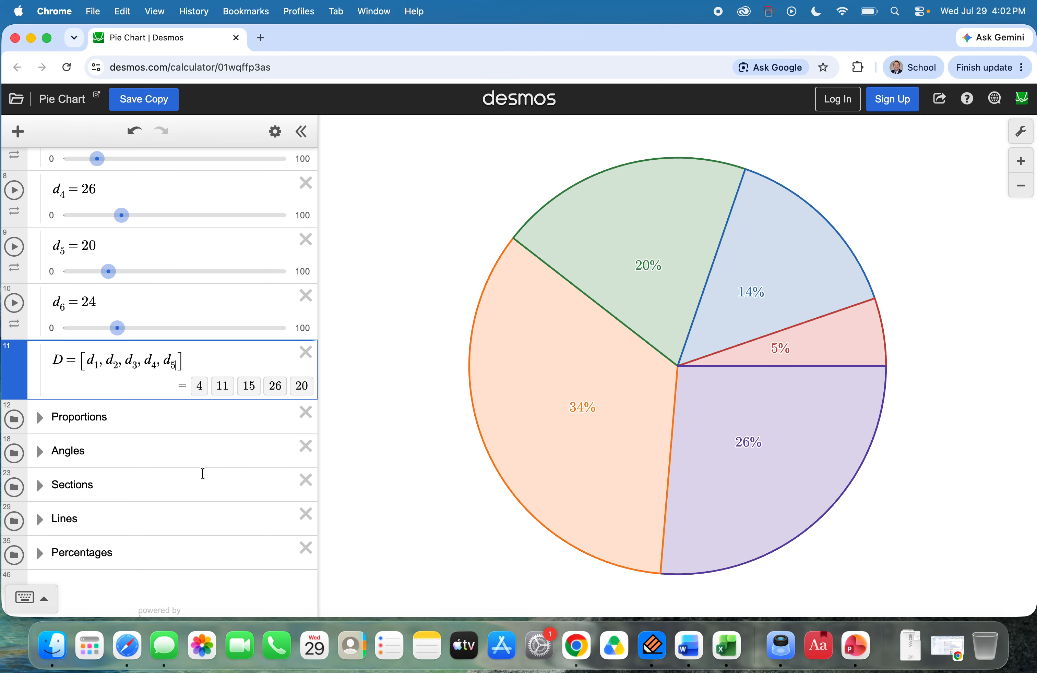
{"action": "type", "text": ",d"}
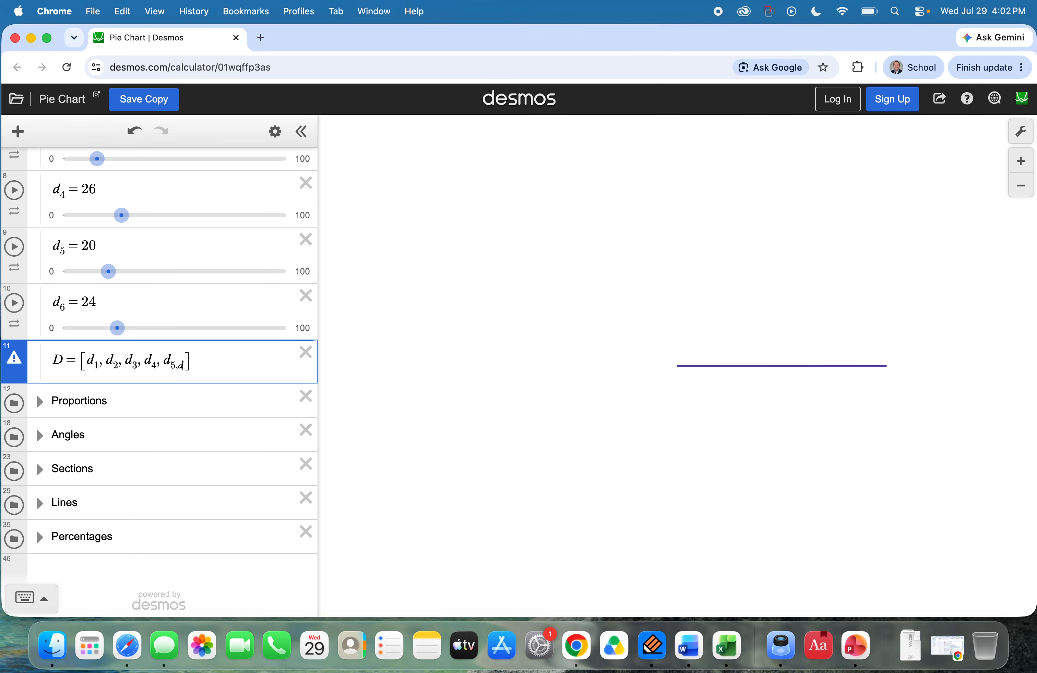
{"action": "key", "text": "BackSpace"}
{"action": "key", "text": "BackSpace"}
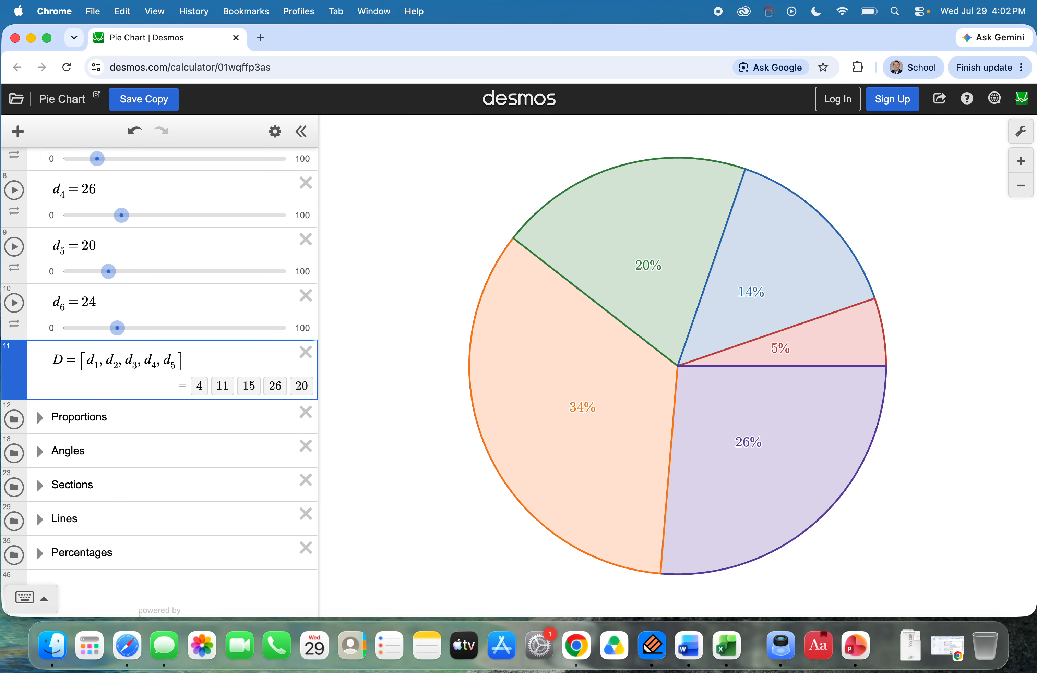
{"action": "type", "text": ",d_"}
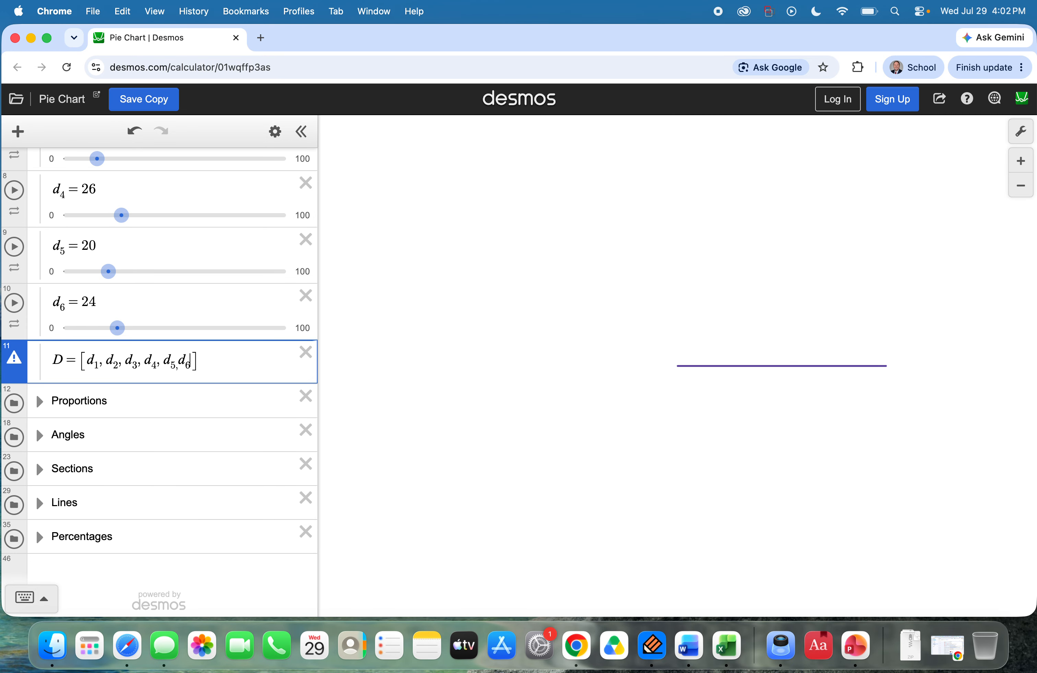
{"action": "type", "text": "6"}
{"action": "left_click", "coordinate": [241, 420]}
{"action": "left_click", "coordinate": [233, 356]}
{"action": "scroll", "coordinate": [238, 376], "scroll_direction": "up", "scroll_amount": 2}
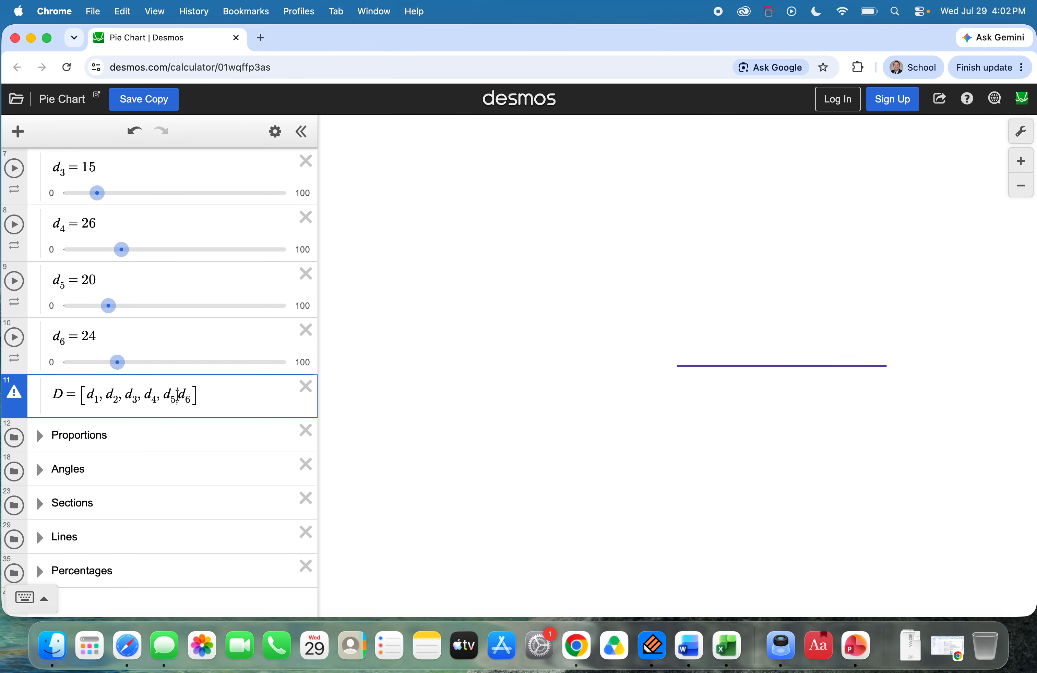
{"action": "left_click", "coordinate": [237, 421]}
{"action": "left_click", "coordinate": [175, 398]}
{"action": "left_click", "coordinate": [236, 397]}
{"action": "key", "text": "BackSpace"}
{"action": "key", "text": "BackSpace"}
{"action": "key", "text": "BackSpace"}
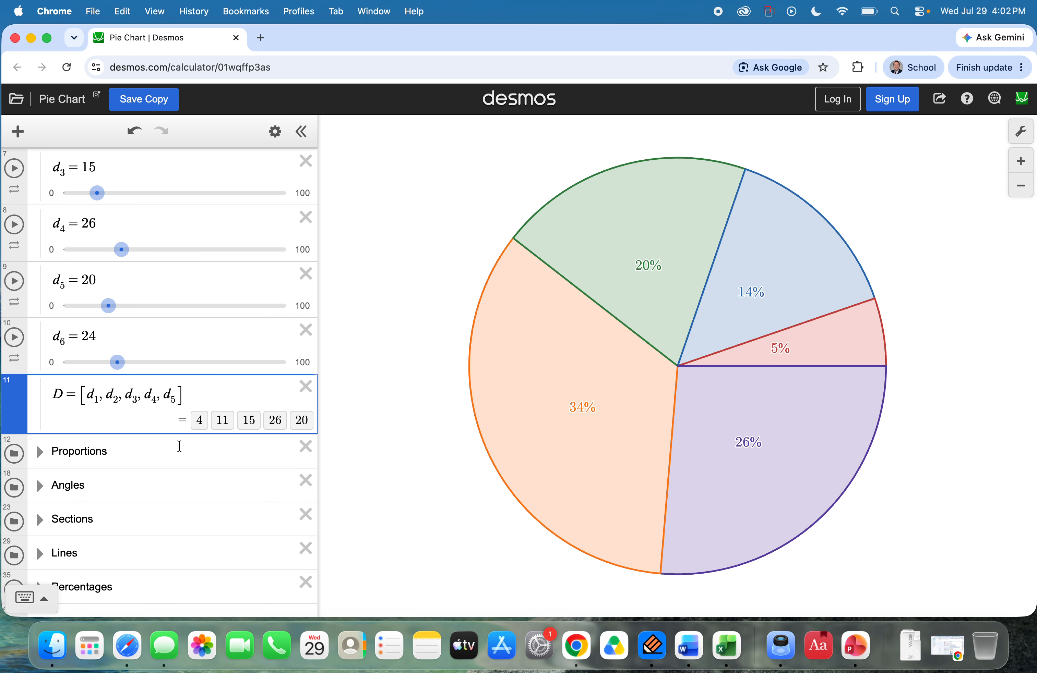
Step: Append d_6 as the sixth entry of list D and collapse the Data folder
{"action": "scroll", "coordinate": [221, 457], "scroll_direction": "up", "scroll_amount": 10}
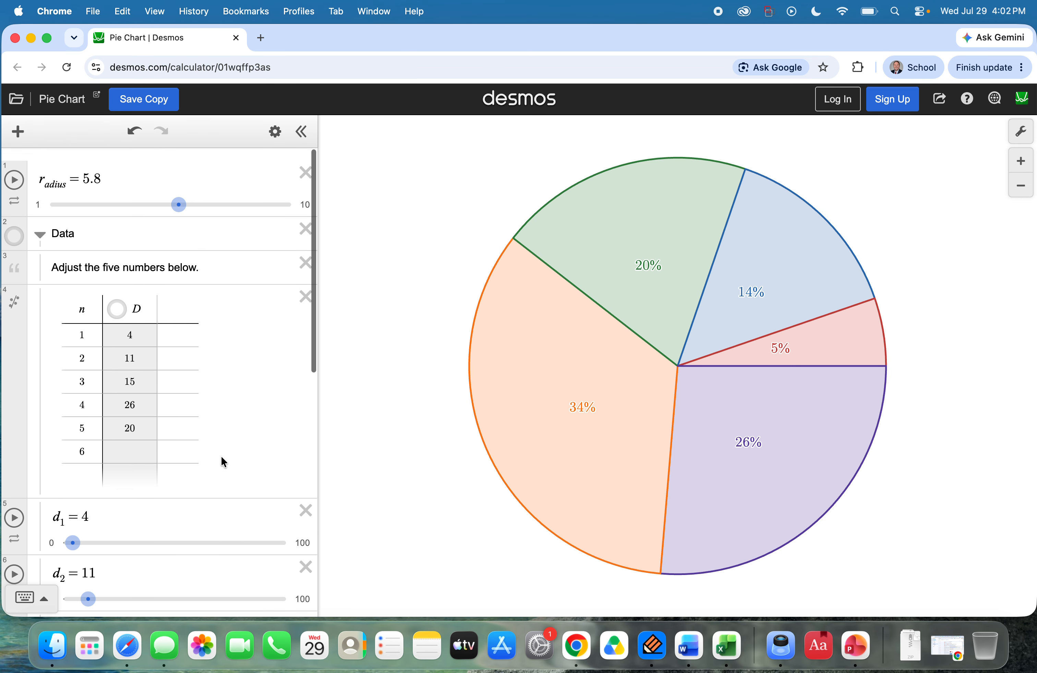
{"action": "scroll", "coordinate": [127, 313], "scroll_direction": "down", "scroll_amount": 10}
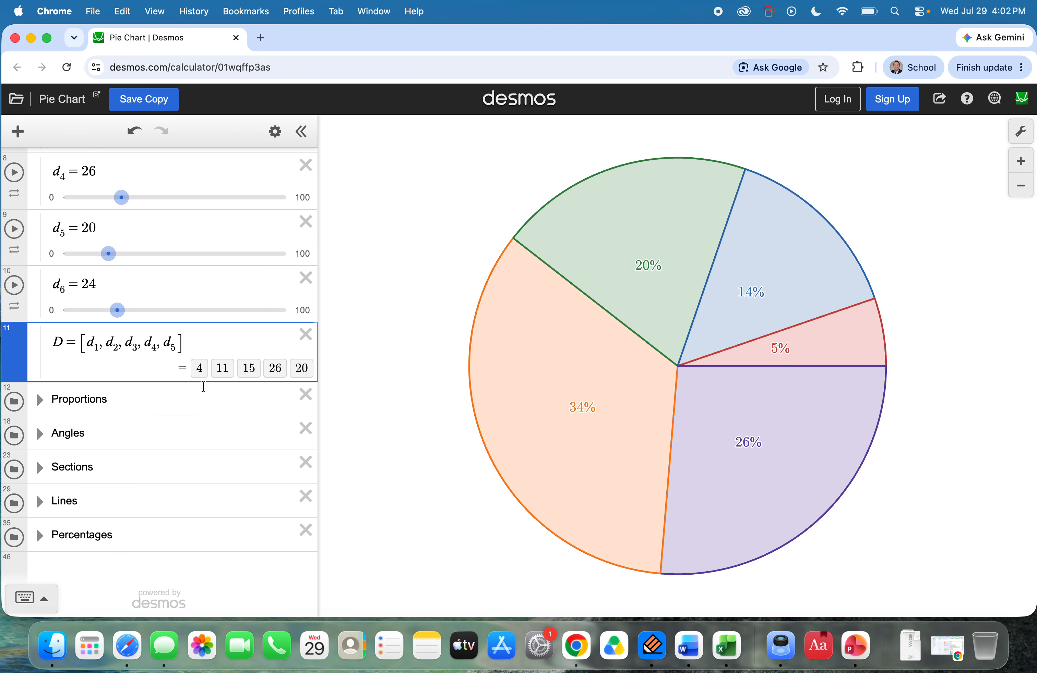
{"action": "type", "text": ",d6"}
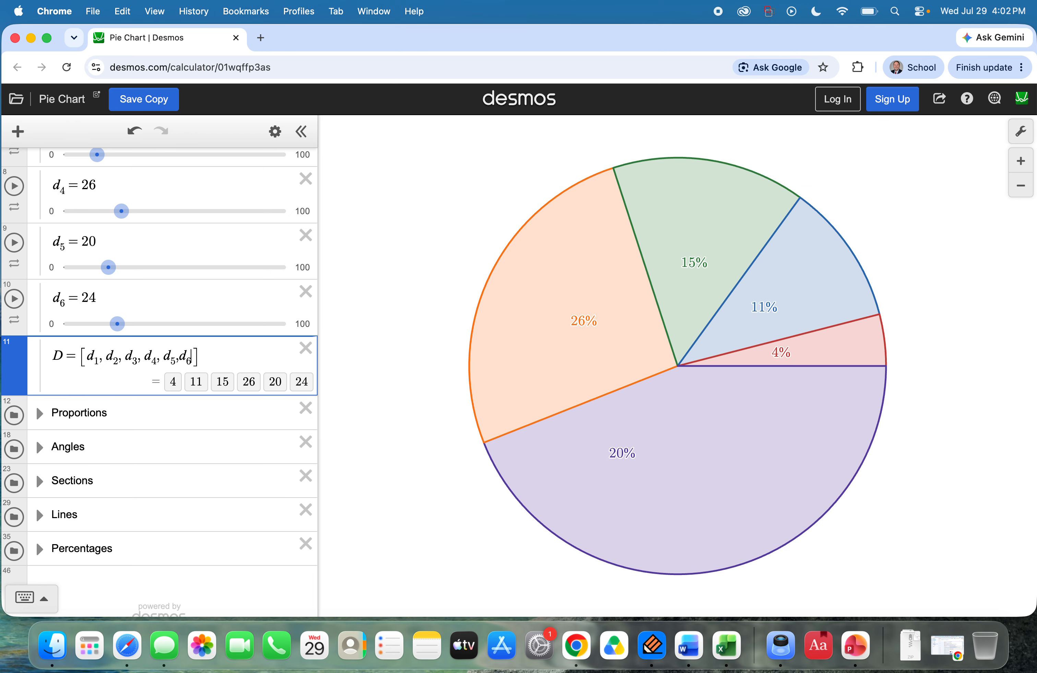
{"action": "scroll", "coordinate": [168, 393], "scroll_direction": "down", "scroll_amount": 1}
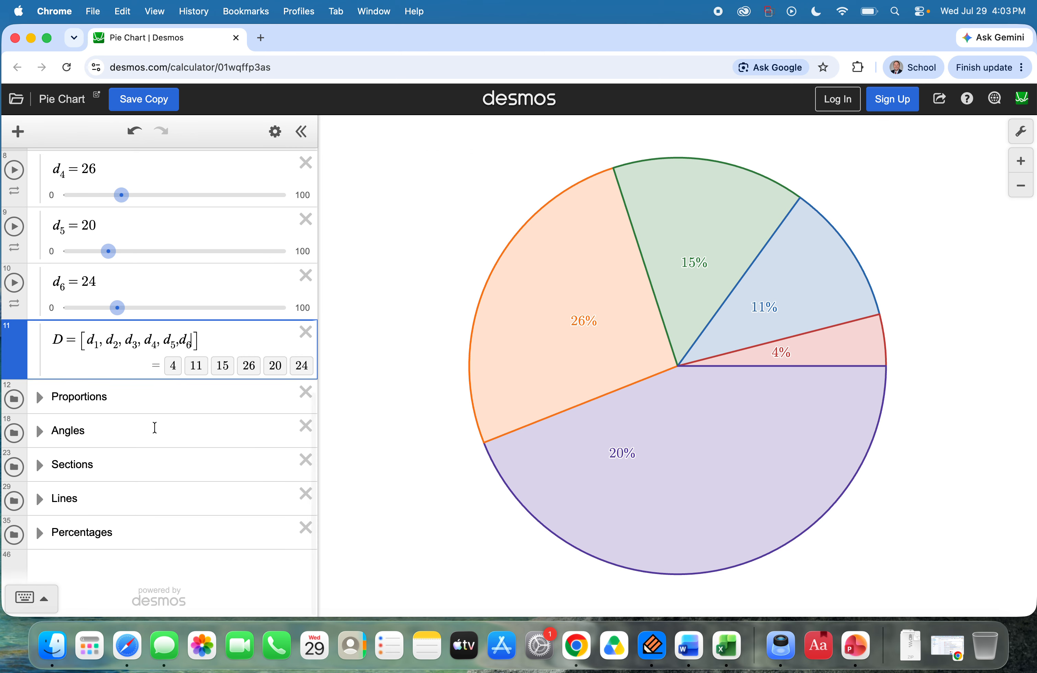
{"action": "left_click", "coordinate": [117, 400]}
{"action": "scroll", "coordinate": [35, 259], "scroll_direction": "up", "scroll_amount": 10}
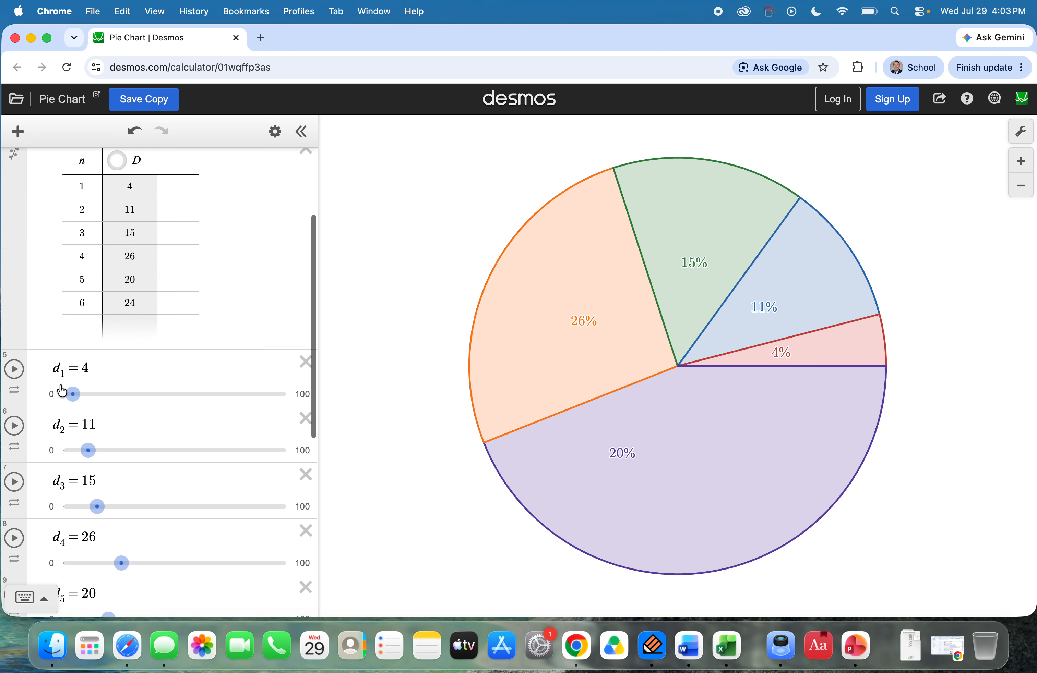
{"action": "left_click", "coordinate": [39, 202]}
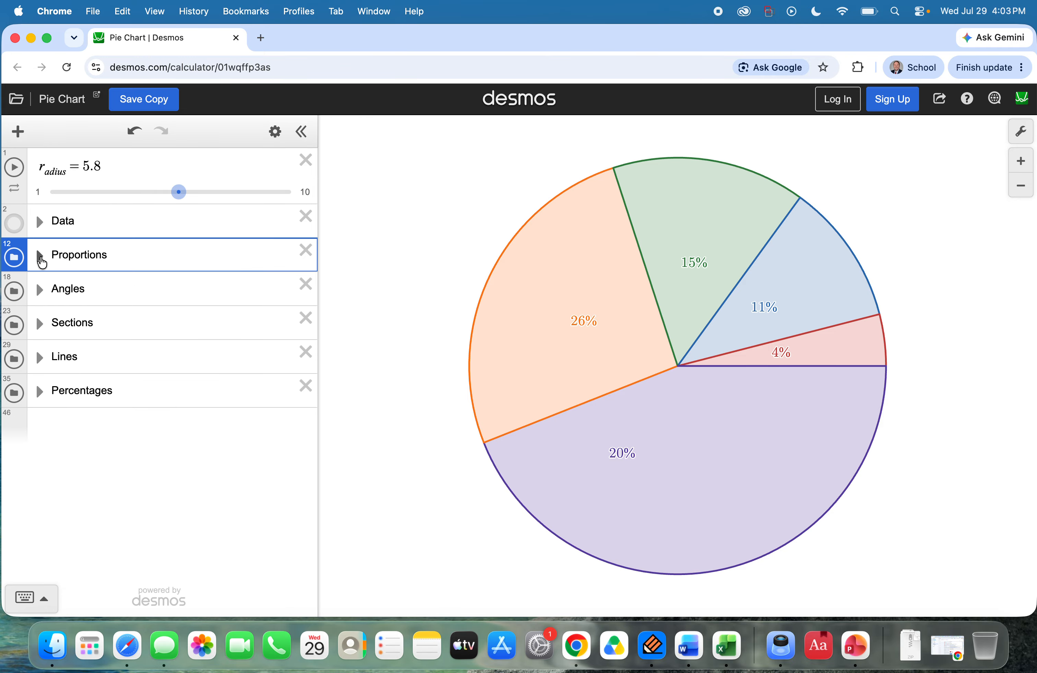
Step: Duplicate the p_5 expression in the Proportions folder and rename the copy as p_6
{"action": "left_click", "coordinate": [39, 255]}
{"action": "scroll", "coordinate": [150, 389], "scroll_direction": "down", "scroll_amount": 5}
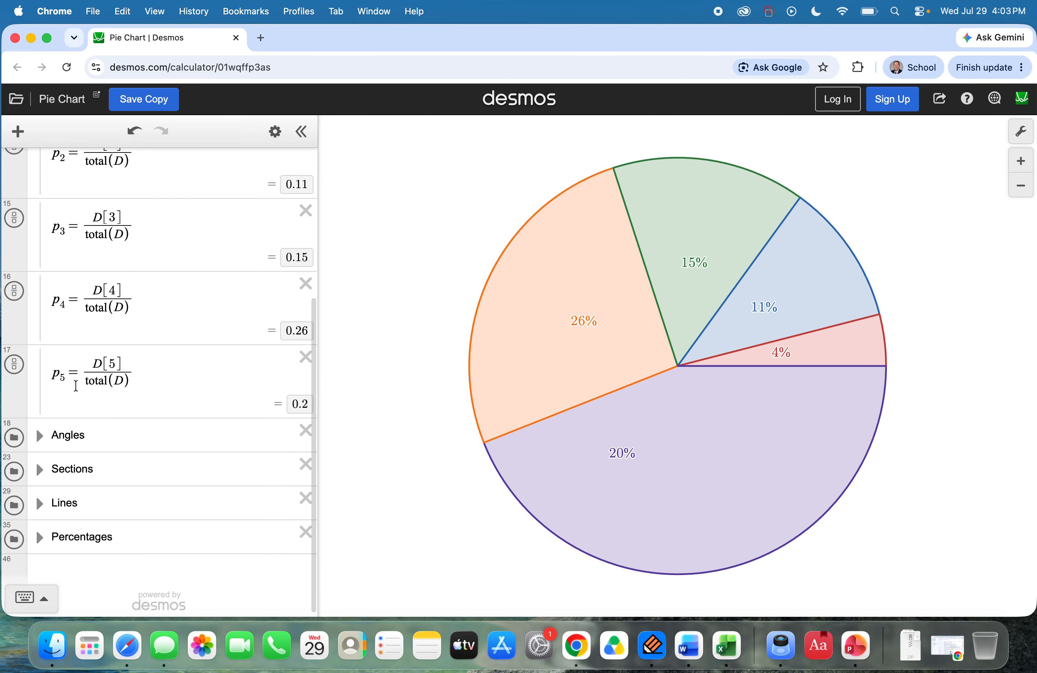
{"action": "left_click", "coordinate": [274, 132]}
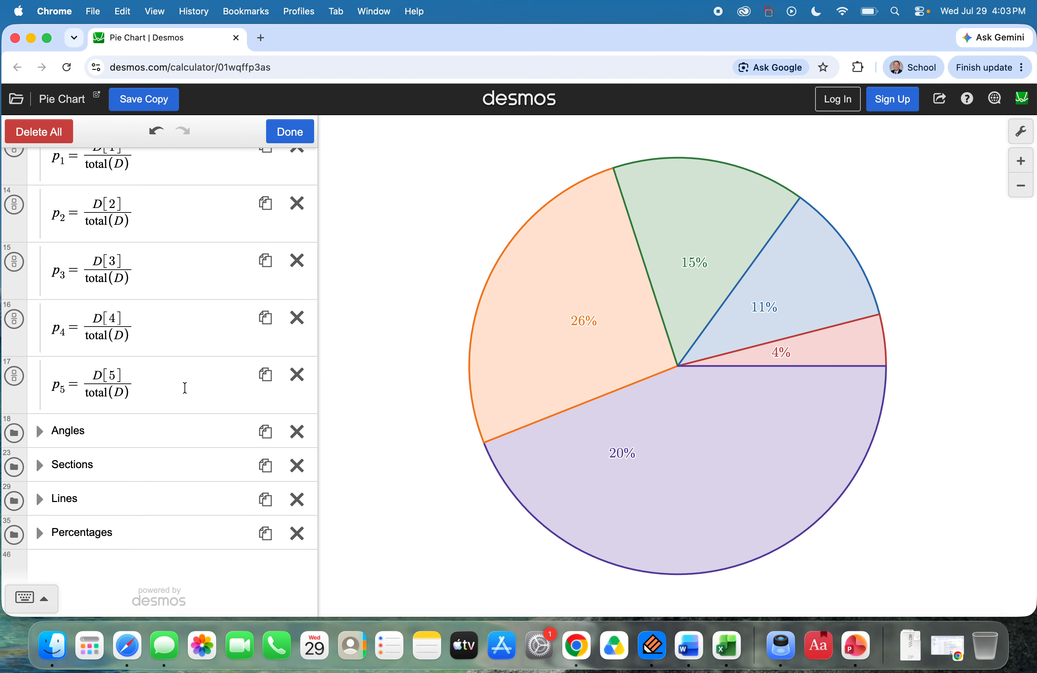
{"action": "left_click", "coordinate": [268, 375]}
{"action": "key", "text": "Escape"}
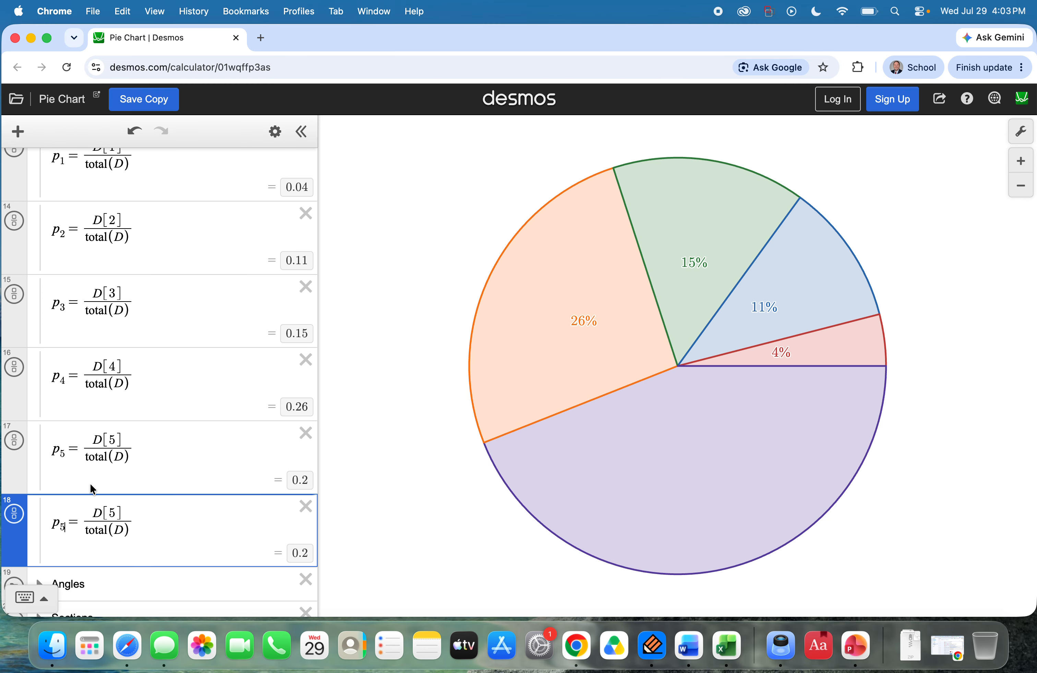
{"action": "key", "text": "BackSpace"}
{"action": "type", "text": "6"}
Step: Change the numerator of p_6 to D[6] and collapse the Proportions folder
{"action": "key", "text": "Right"}
{"action": "key", "text": "Right"}
{"action": "key", "text": "Right"}
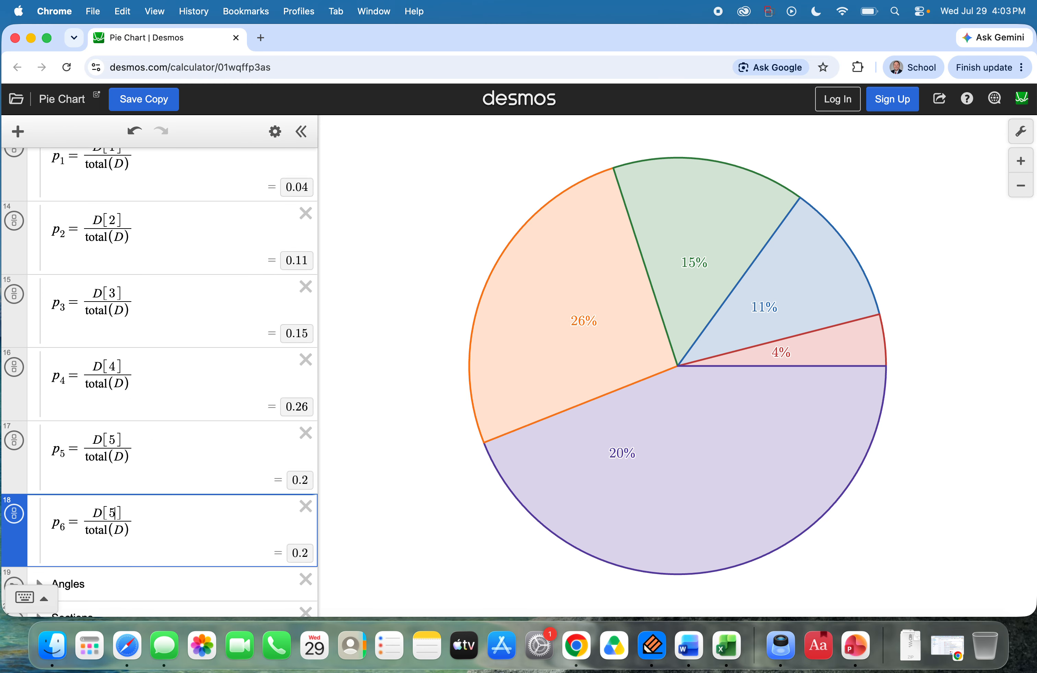
{"action": "key", "text": "BackSpace"}
{"action": "type", "text": "6"}
{"action": "scroll", "coordinate": [98, 483], "scroll_direction": "down", "scroll_amount": 3}
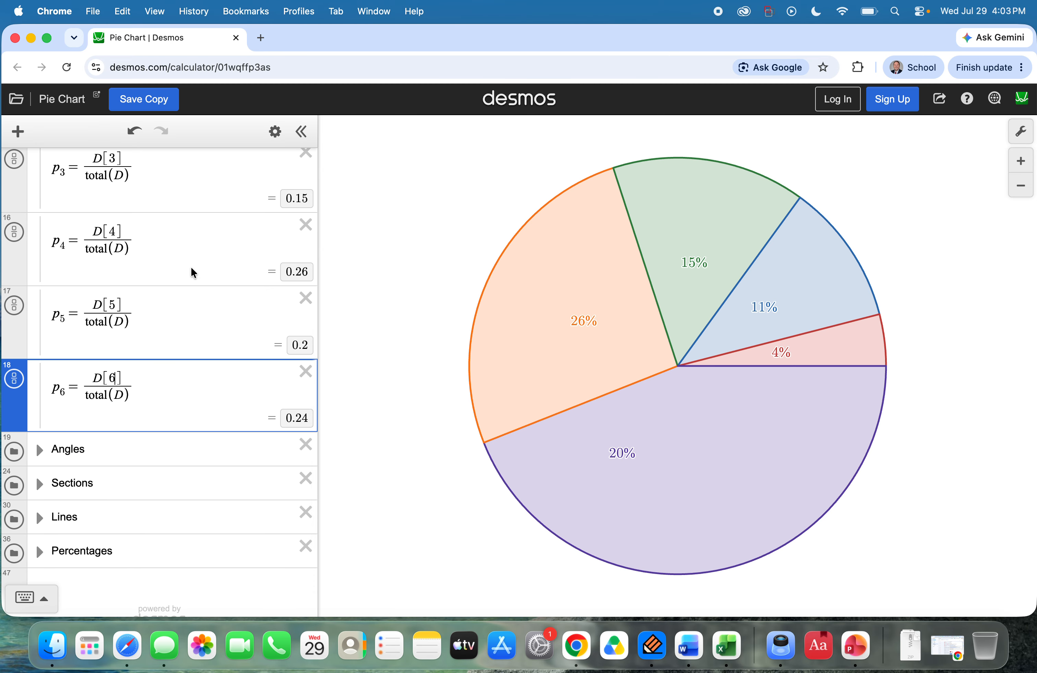
{"action": "scroll", "coordinate": [166, 336], "scroll_direction": "up", "scroll_amount": 6}
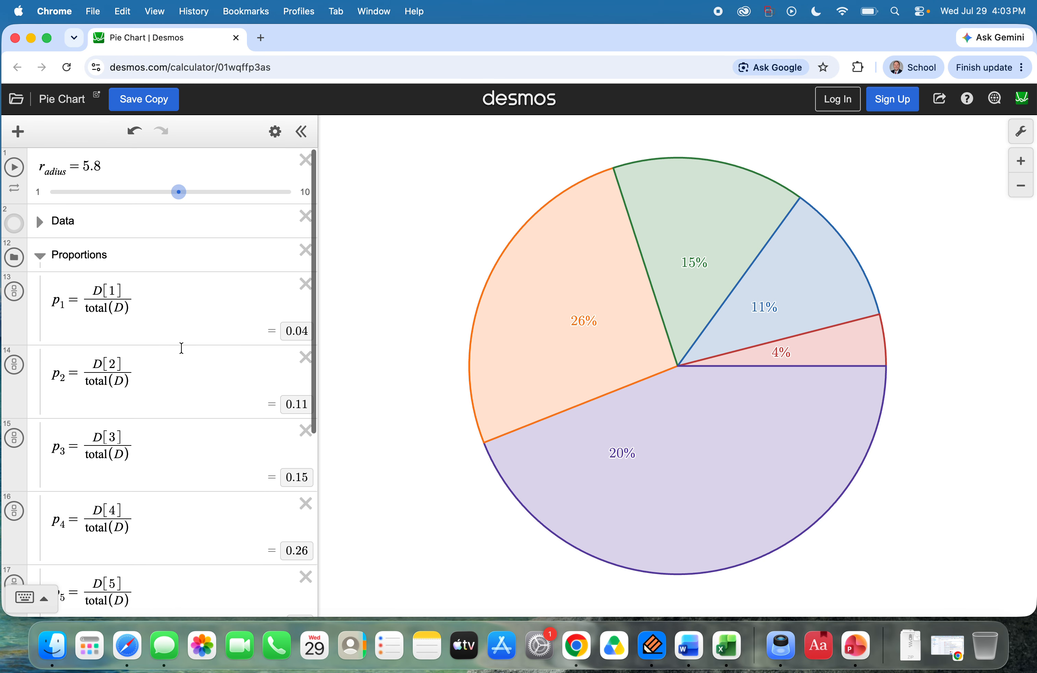
{"action": "left_click", "coordinate": [40, 256]}
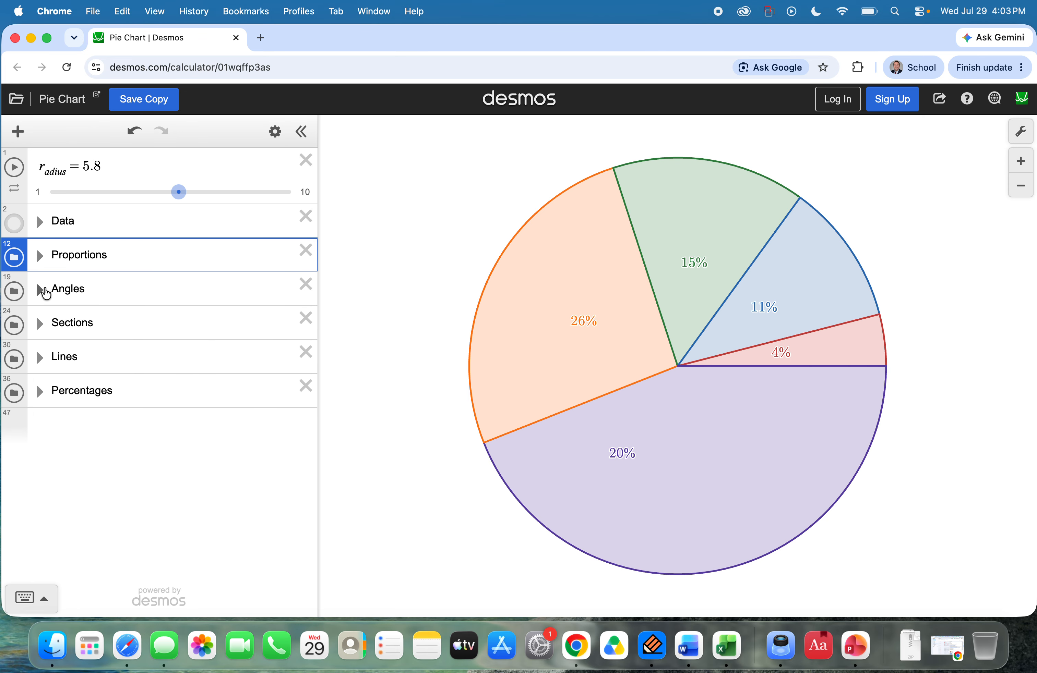
Step: Duplicate the θ_4 expression in the Angles folder and rename the copy as θ_5
{"action": "left_click", "coordinate": [40, 290]}
{"action": "scroll", "coordinate": [168, 410], "scroll_direction": "down", "scroll_amount": 4}
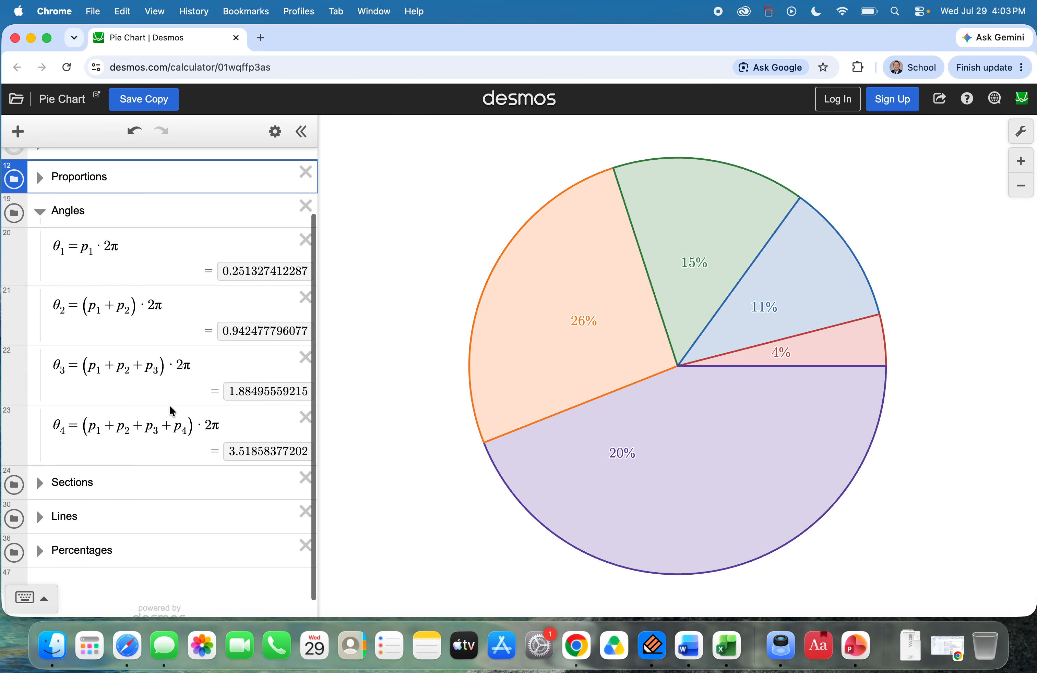
{"action": "left_click", "coordinate": [275, 132]}
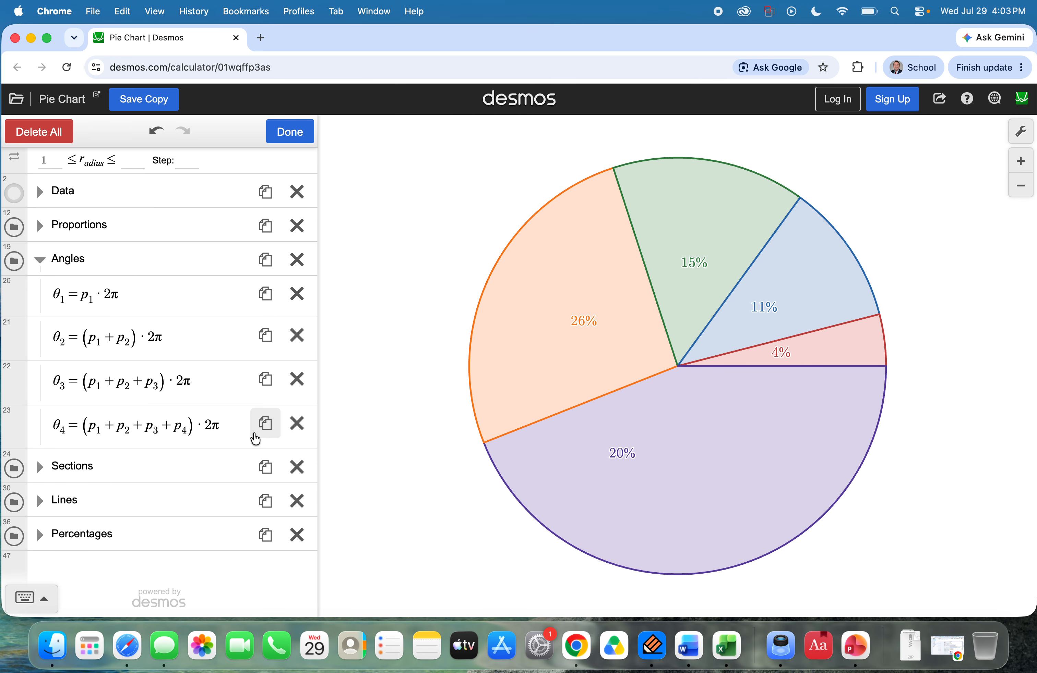
{"action": "left_click", "coordinate": [265, 432]}
{"action": "left_click", "coordinate": [66, 475]}
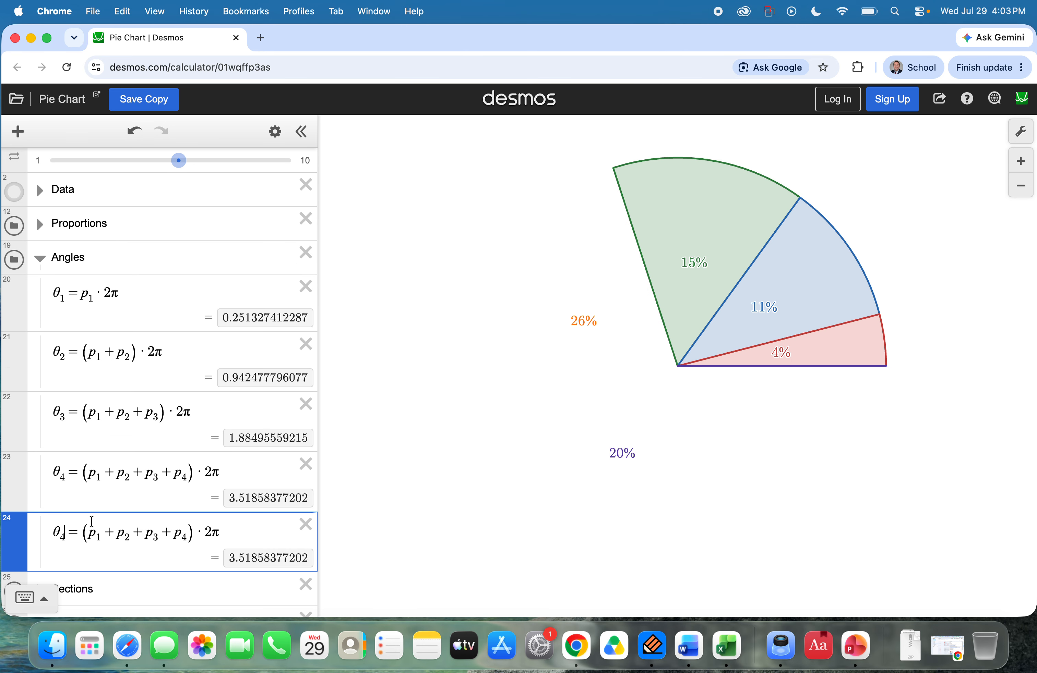
{"action": "key", "text": "BackSpace"}
{"action": "type", "text": "5"}
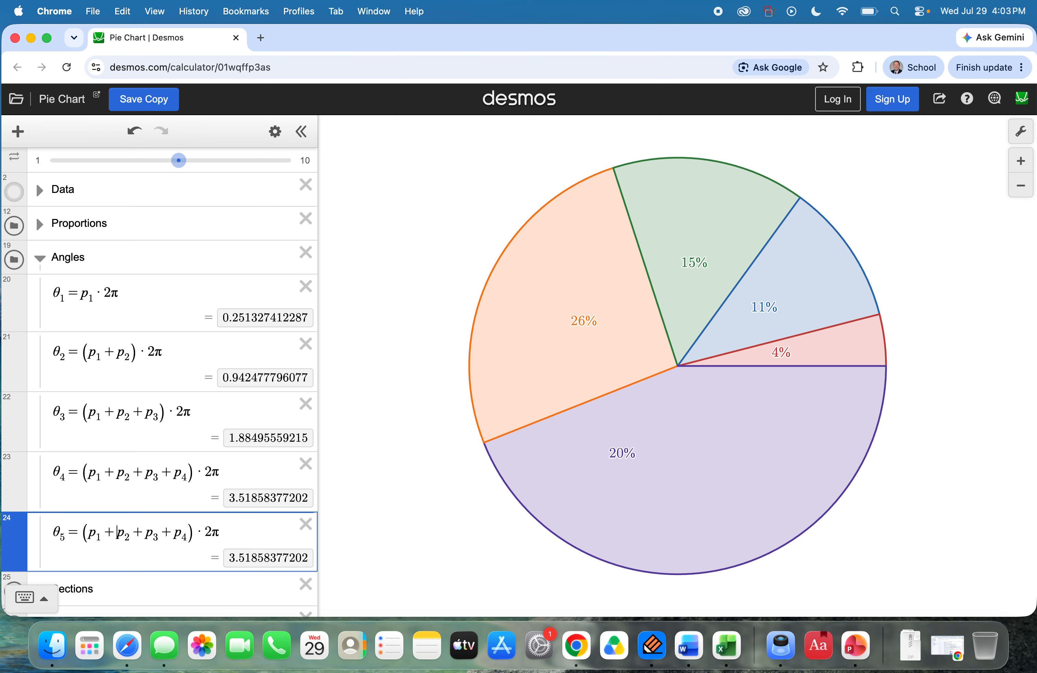
Step: Add p_5 to the sum of proportions in parentheses in the θ_5 expression
{"action": "type", "text": "+ "}
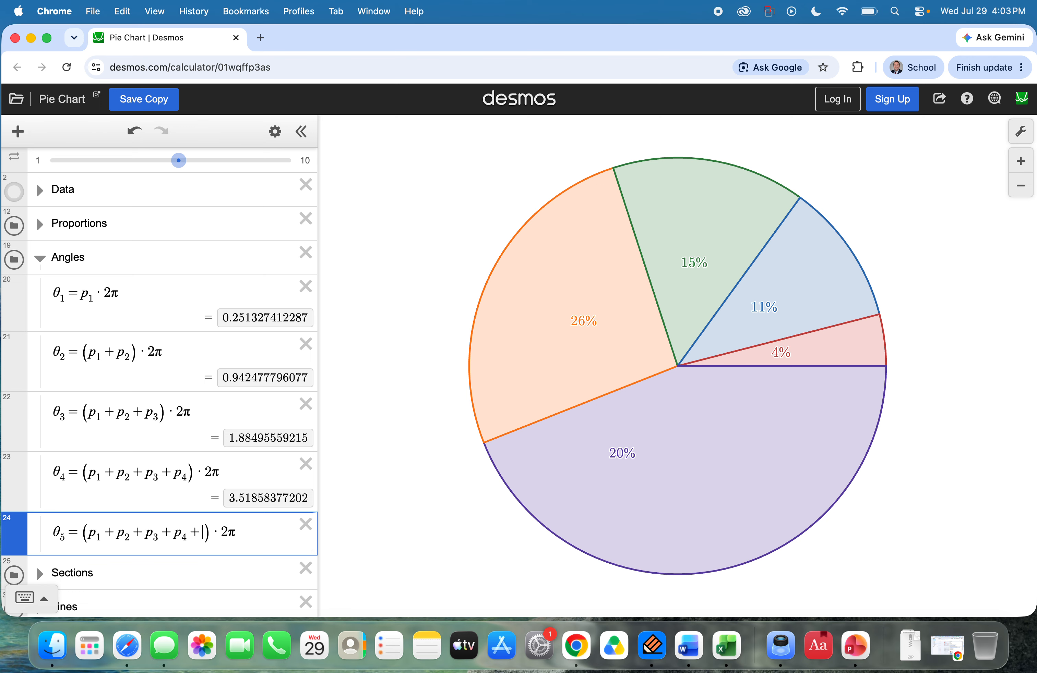
{"action": "type", "text": "p_5"}
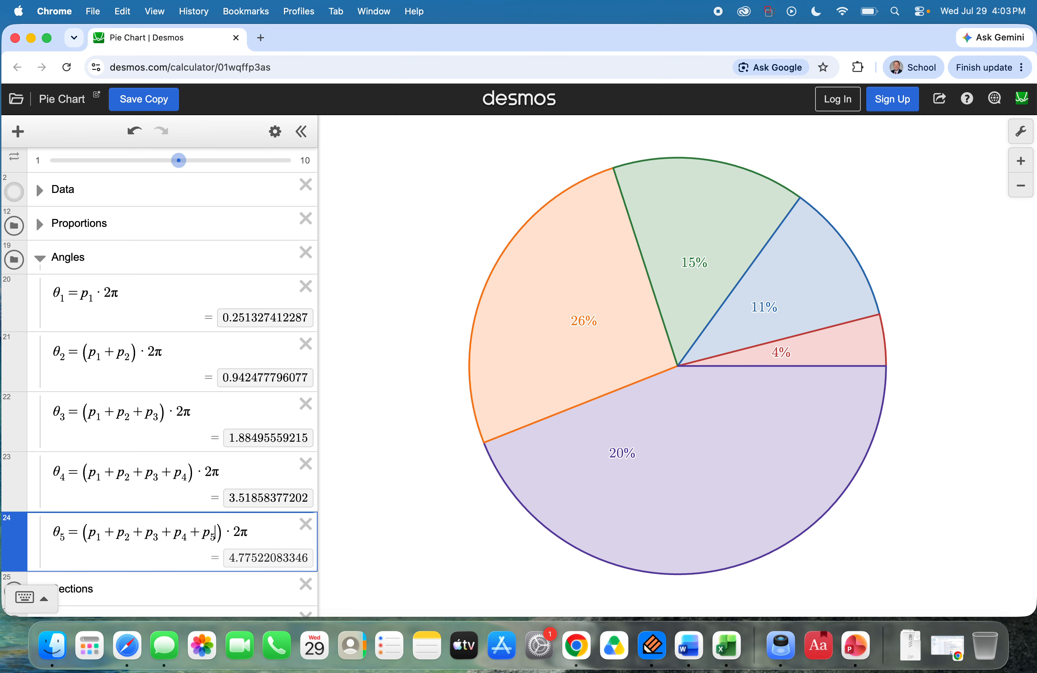
{"action": "scroll", "coordinate": [53, 472], "scroll_direction": "down", "scroll_amount": 3}
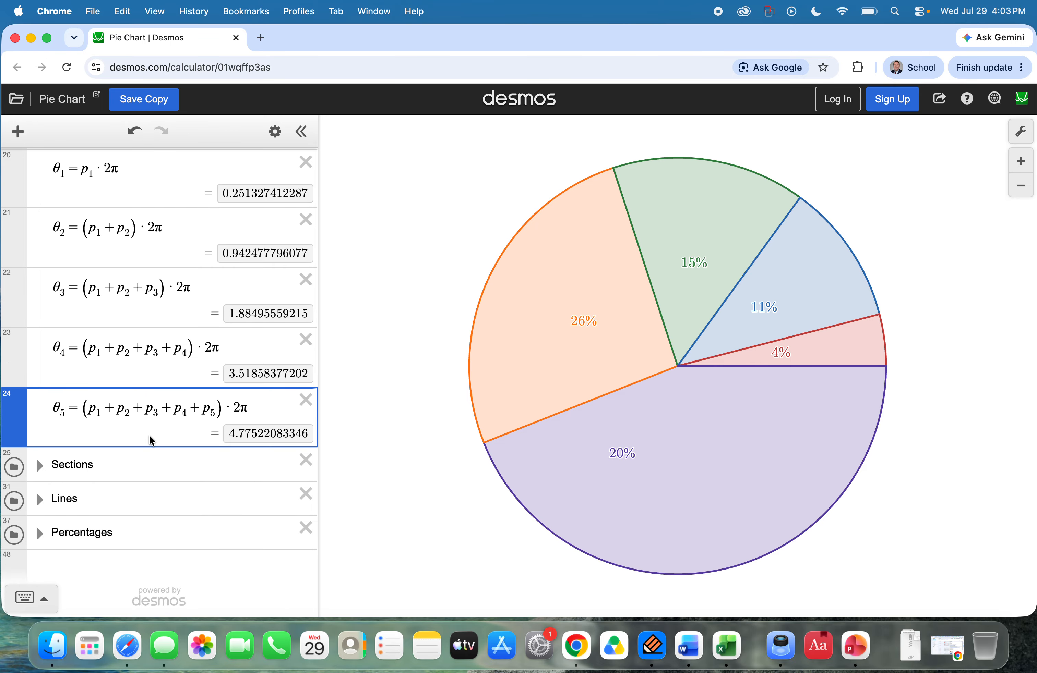
Step: Collapse the Angles folder
{"action": "scroll", "coordinate": [150, 437], "scroll_direction": "up", "scroll_amount": 4}
{"action": "left_click", "coordinate": [38, 291]}
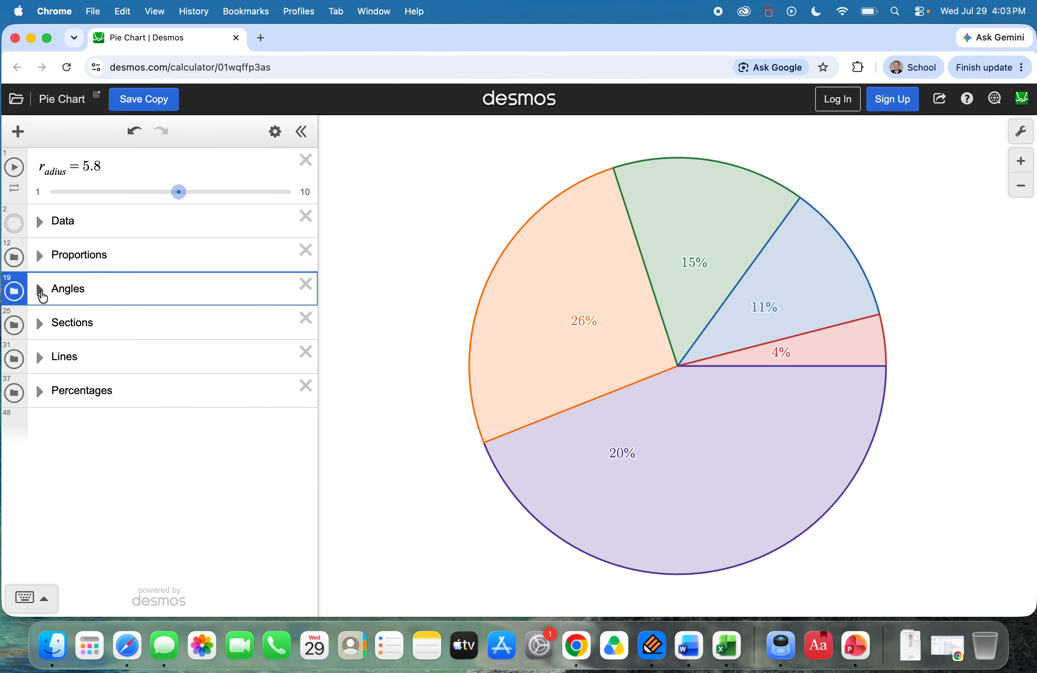
{"action": "left_click", "coordinate": [38, 290]}
{"action": "left_click", "coordinate": [274, 131]}
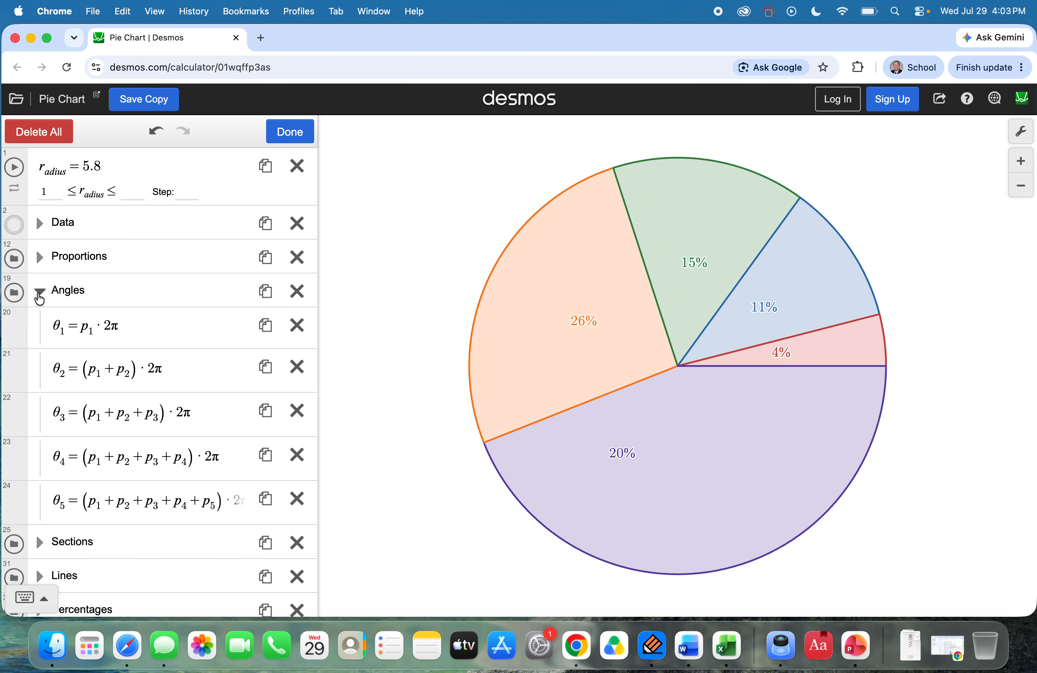
{"action": "left_click", "coordinate": [38, 290]}
{"action": "left_click", "coordinate": [291, 133]}
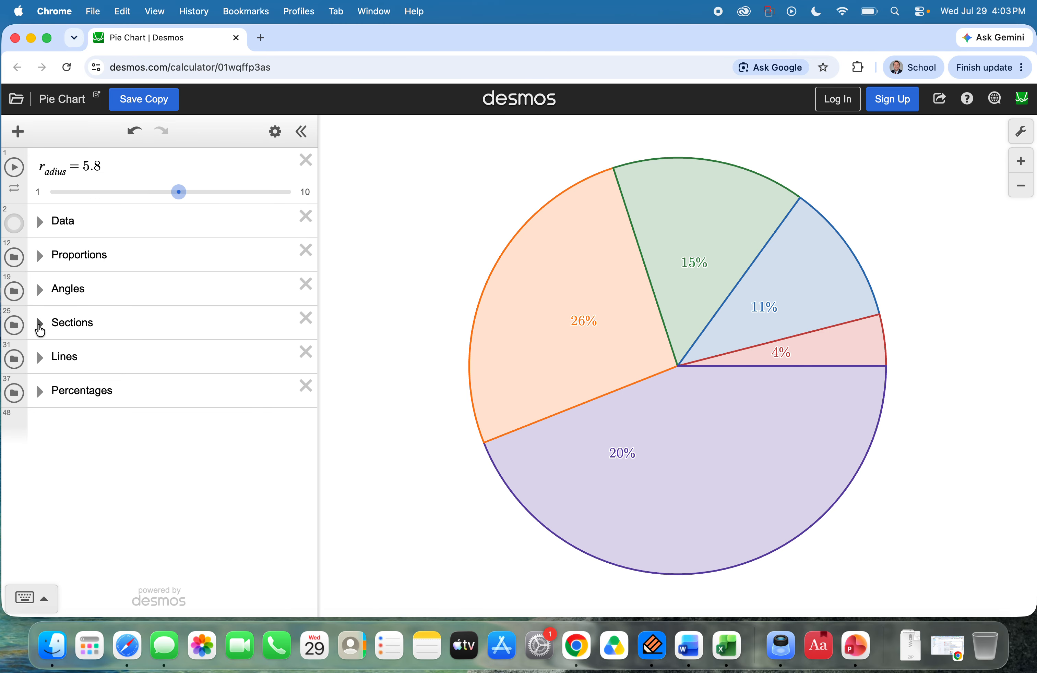
Step: Expand the Sections folder and duplicate the purple section expression bounded by θ_4 and 2π
{"action": "left_click", "coordinate": [39, 324]}
{"action": "scroll", "coordinate": [118, 390], "scroll_direction": "down", "scroll_amount": 5}
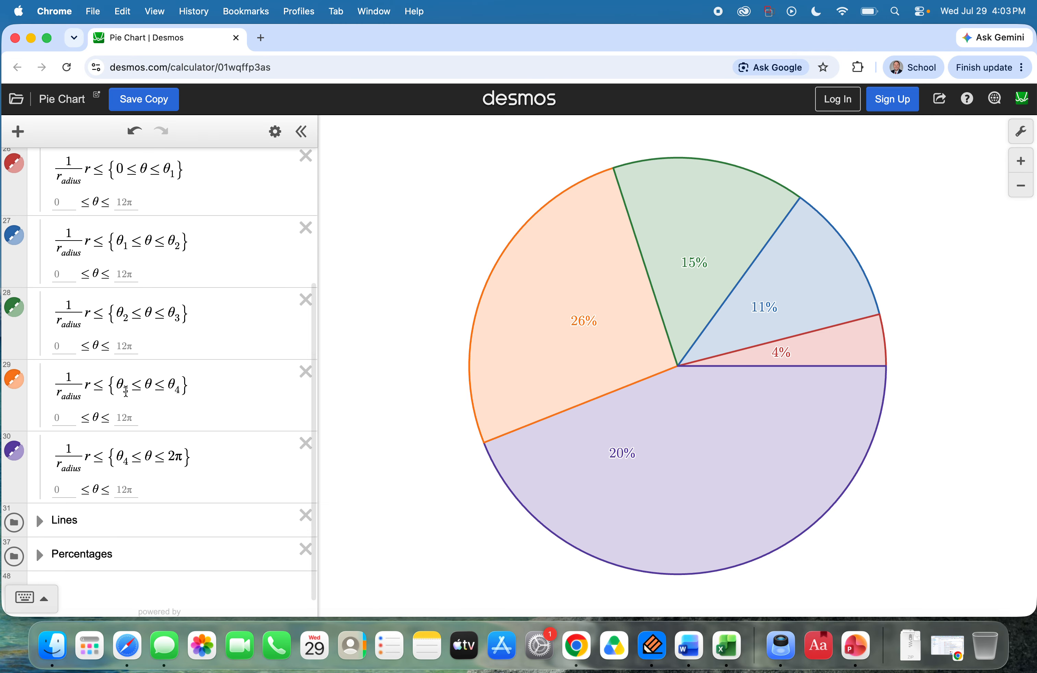
{"action": "scroll", "coordinate": [165, 404], "scroll_direction": "up", "scroll_amount": 2}
{"action": "left_click", "coordinate": [276, 128]}
{"action": "scroll", "coordinate": [36, 532], "scroll_direction": "down", "scroll_amount": 3}
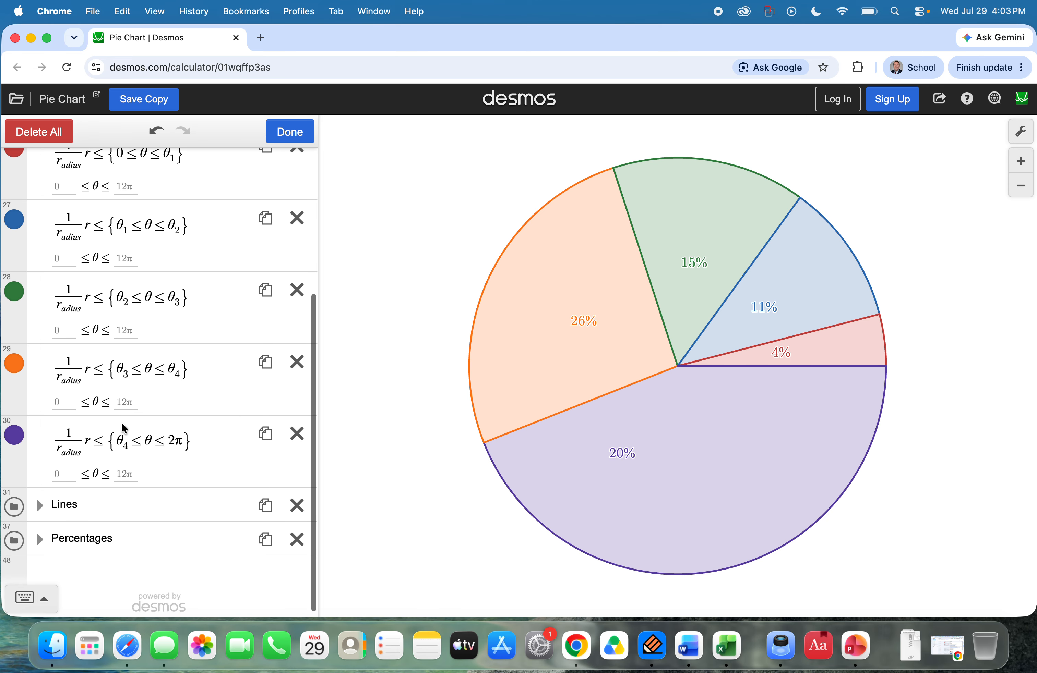
{"action": "left_click", "coordinate": [265, 433]}
Step: Set the color of the duplicated section expression to black
{"action": "scroll", "coordinate": [87, 459], "scroll_direction": "down", "scroll_amount": 2}
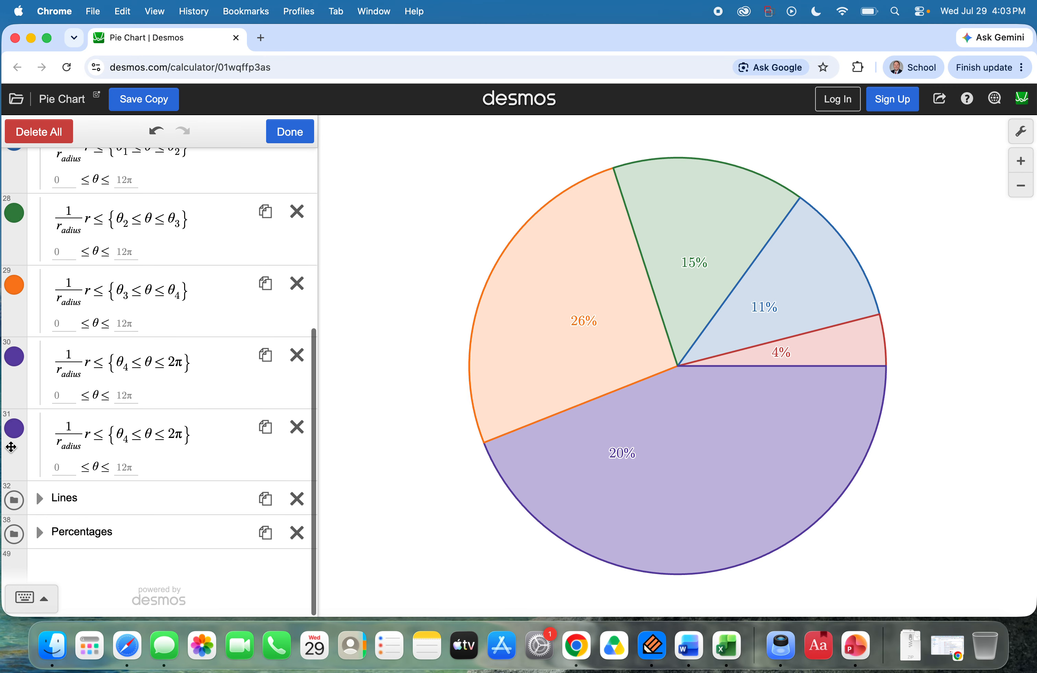
{"action": "left_click", "coordinate": [15, 432]}
{"action": "left_click", "coordinate": [162, 508]}
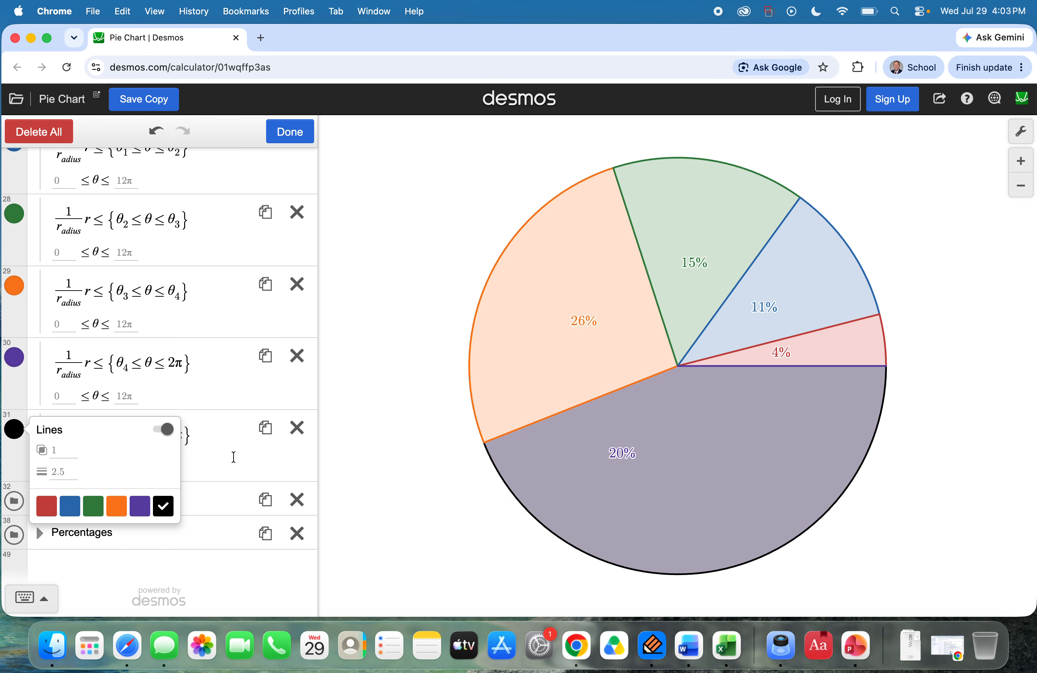
{"action": "left_click", "coordinate": [226, 453]}
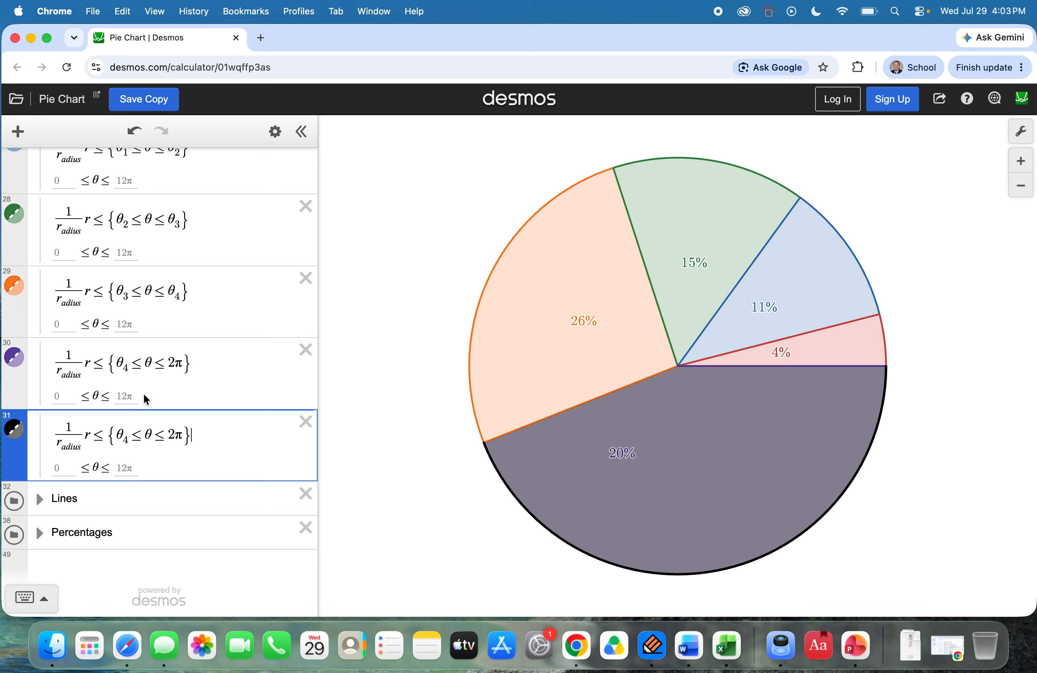
Step: Change the upper bound of the purple section's θ restriction to θ_5
{"action": "scroll", "coordinate": [183, 435], "scroll_direction": "up", "scroll_amount": 3}
{"action": "scroll", "coordinate": [198, 340], "scroll_direction": "up", "scroll_amount": 1}
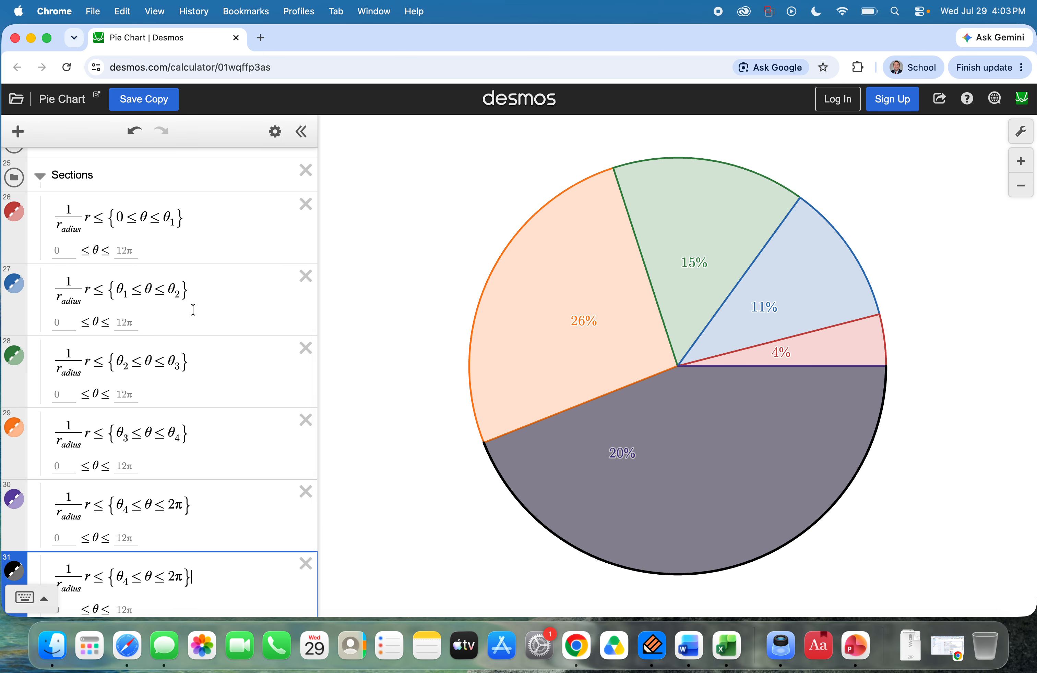
{"action": "scroll", "coordinate": [193, 309], "scroll_direction": "down", "scroll_amount": 5}
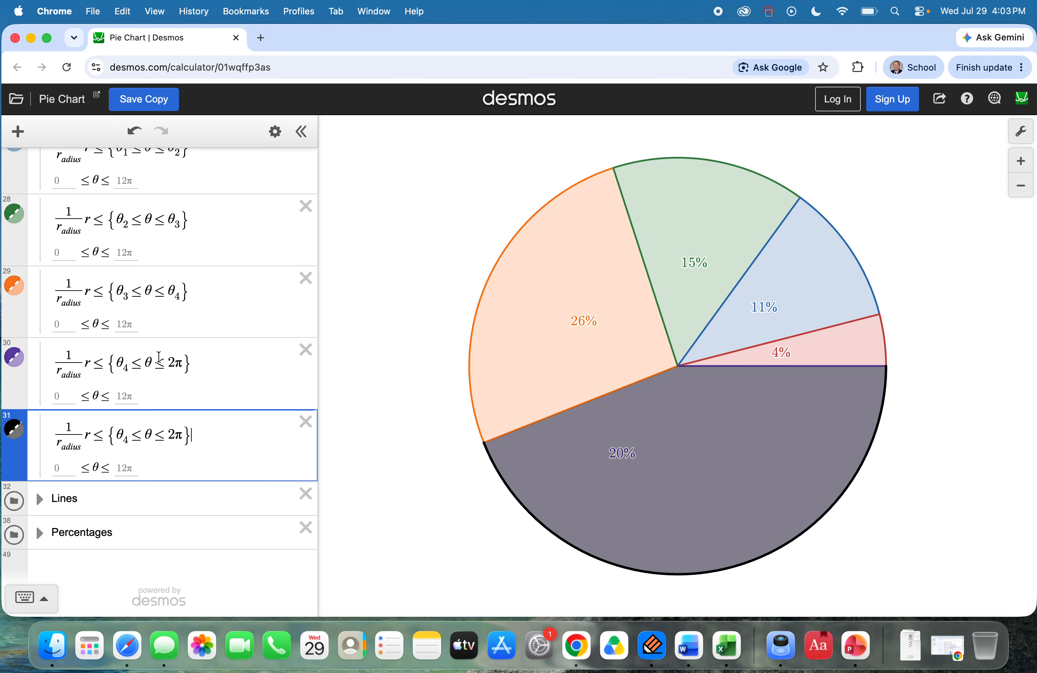
{"action": "double_click", "coordinate": [174, 294]}
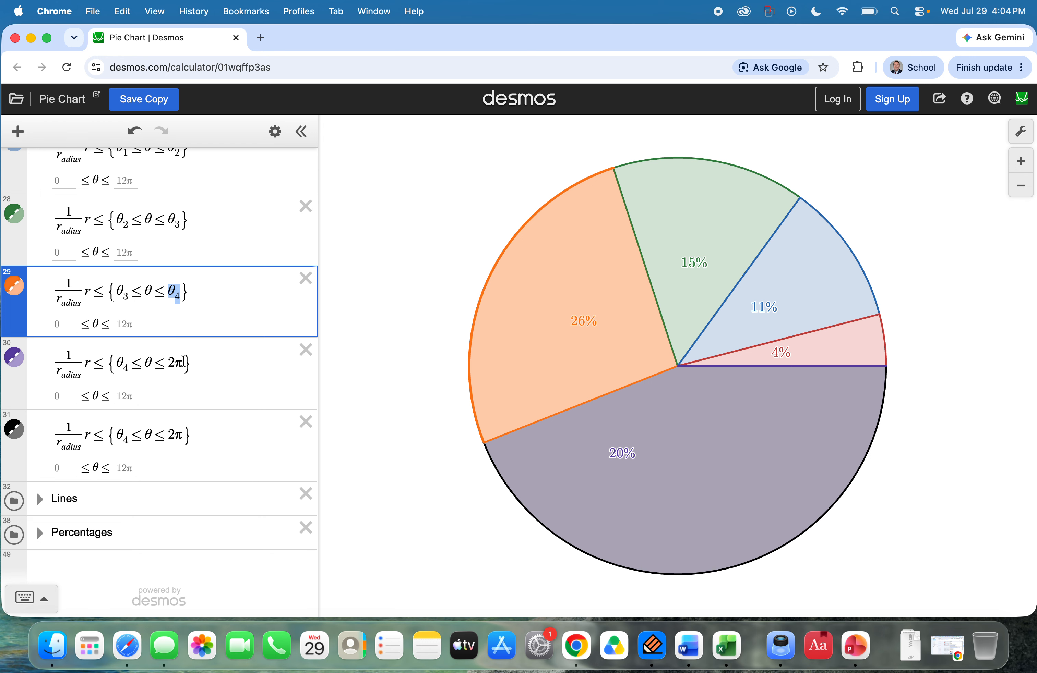
{"action": "double_click", "coordinate": [172, 362]}
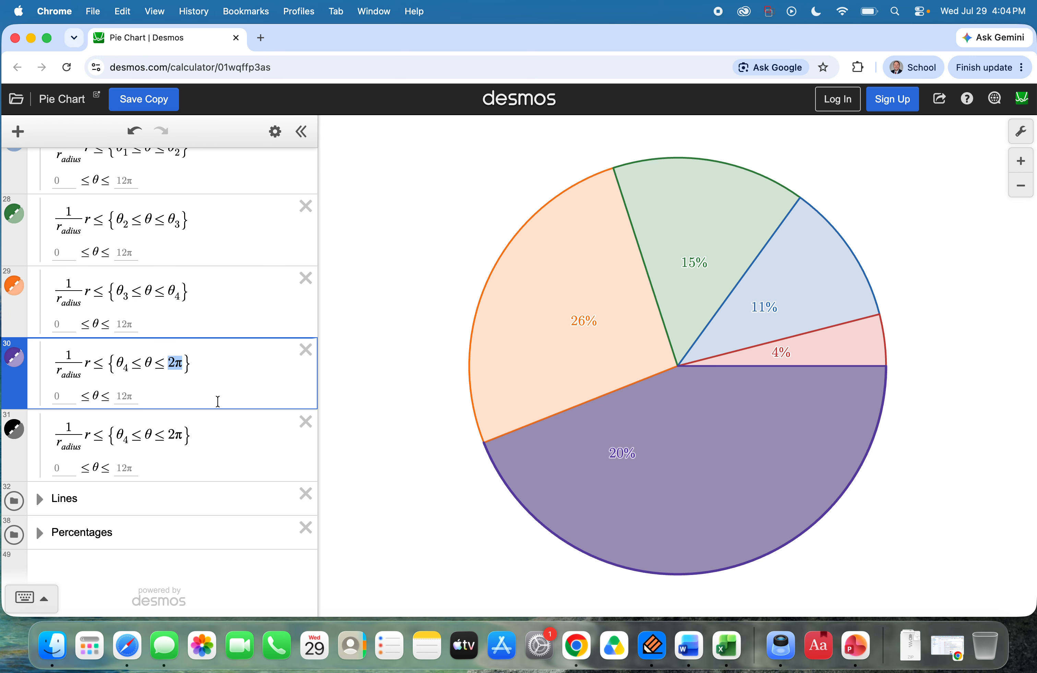
{"action": "type", "text": "θ4"}
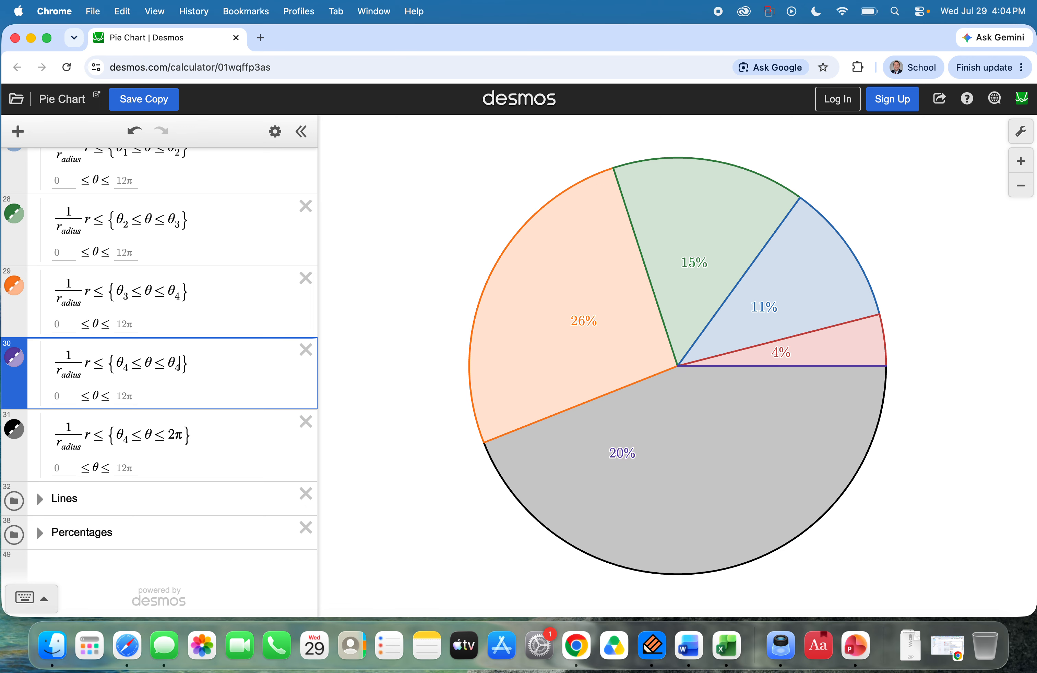
{"action": "key", "text": "BackSpace"}
{"action": "type", "text": "5"}
Step: Change the lower bound of the black section's θ restriction to θ_5 and collapse the Sections folder
{"action": "left_click", "coordinate": [126, 437]}
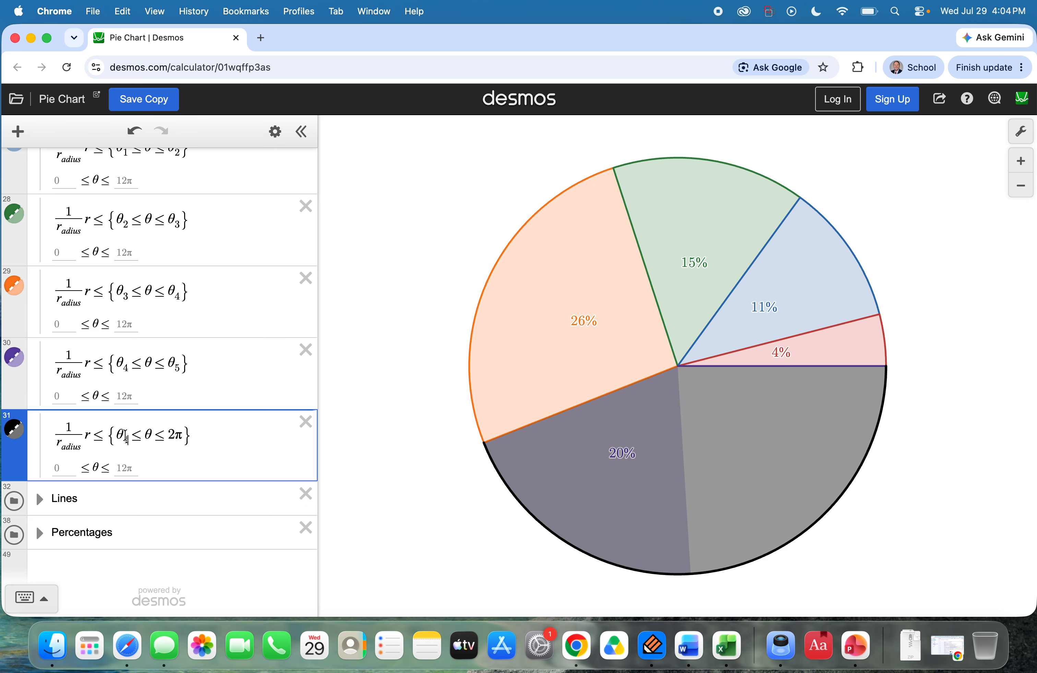
{"action": "key", "text": "BackSpace"}
{"action": "type", "text": "5"}
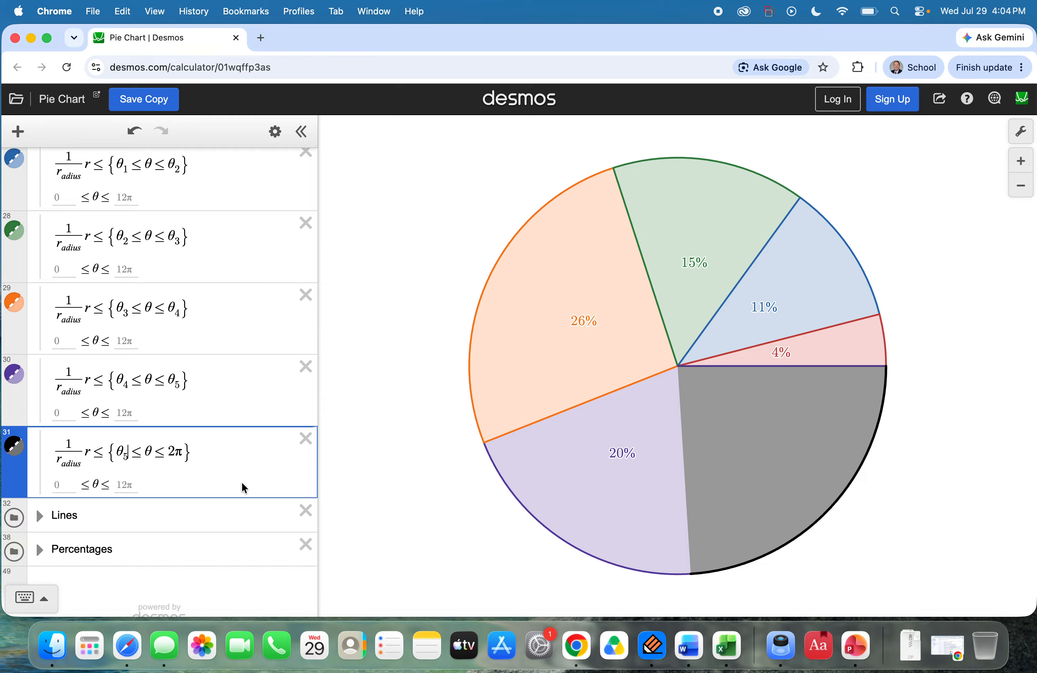
{"action": "scroll", "coordinate": [216, 446], "scroll_direction": "up", "scroll_amount": 3}
{"action": "scroll", "coordinate": [216, 446], "scroll_direction": "down", "scroll_amount": 3}
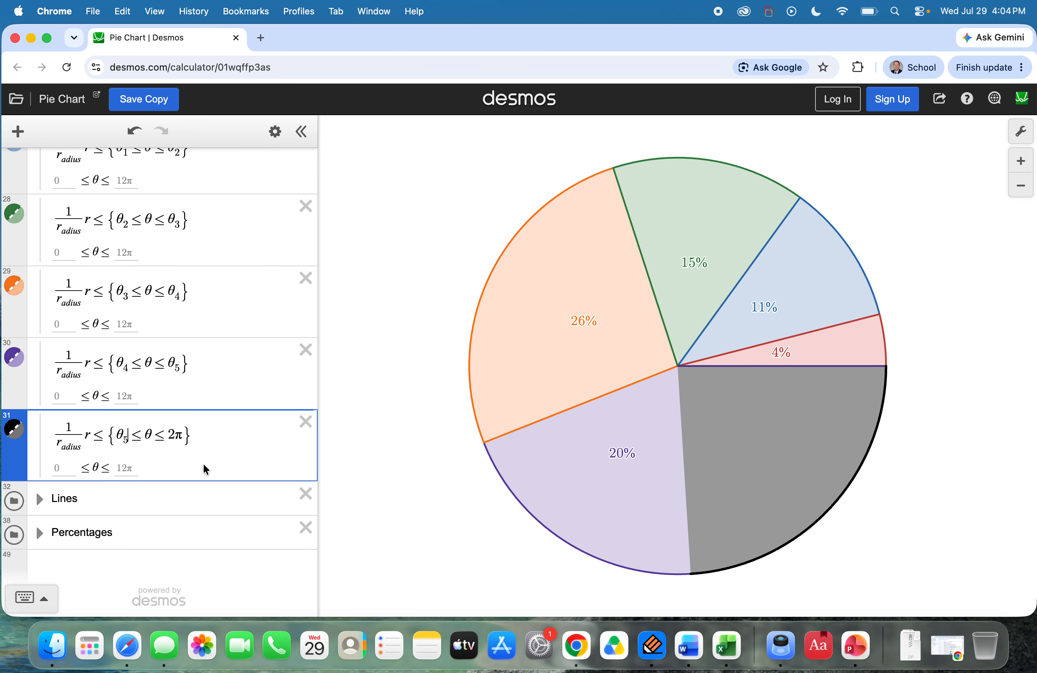
{"action": "scroll", "coordinate": [208, 421], "scroll_direction": "up", "scroll_amount": 3}
{"action": "scroll", "coordinate": [208, 422], "scroll_direction": "down", "scroll_amount": 2}
{"action": "scroll", "coordinate": [208, 423], "scroll_direction": "up", "scroll_amount": 5}
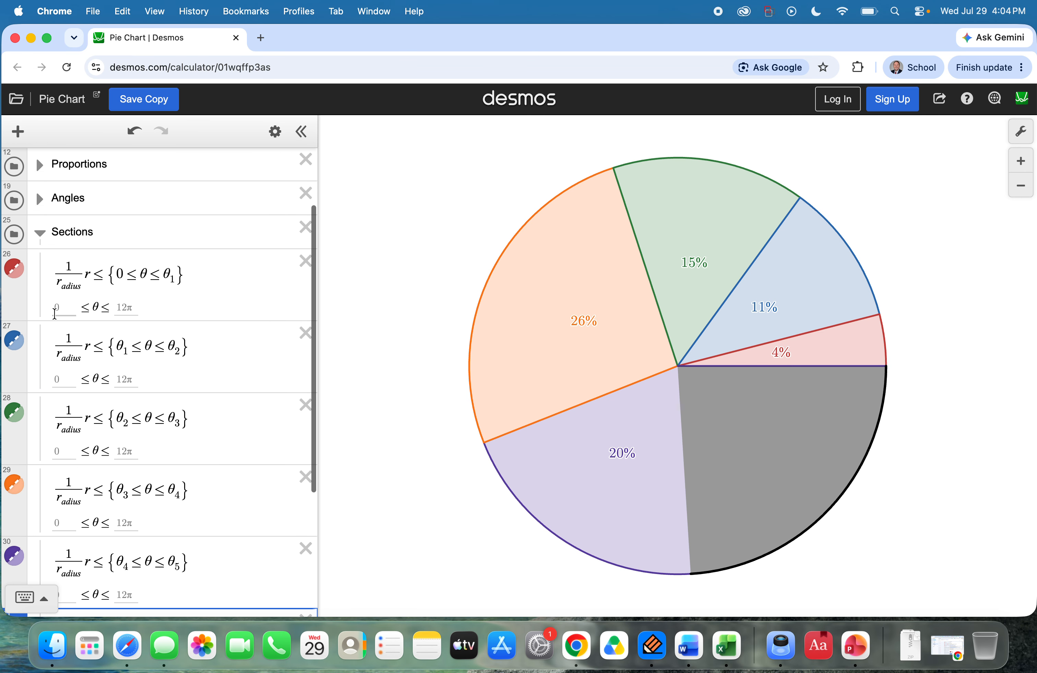
{"action": "left_click", "coordinate": [40, 236]}
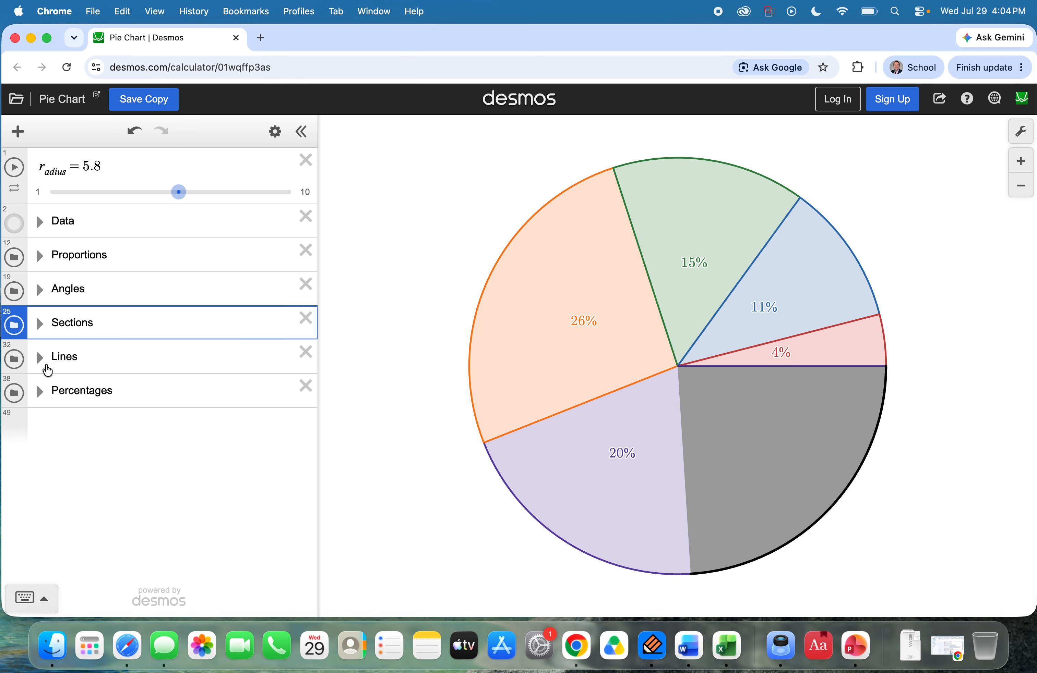
Step: Expand the Lines folder, duplicate the purple 2π line expression and color the copy black
{"action": "left_click", "coordinate": [40, 358]}
{"action": "scroll", "coordinate": [158, 421], "scroll_direction": "down", "scroll_amount": 4}
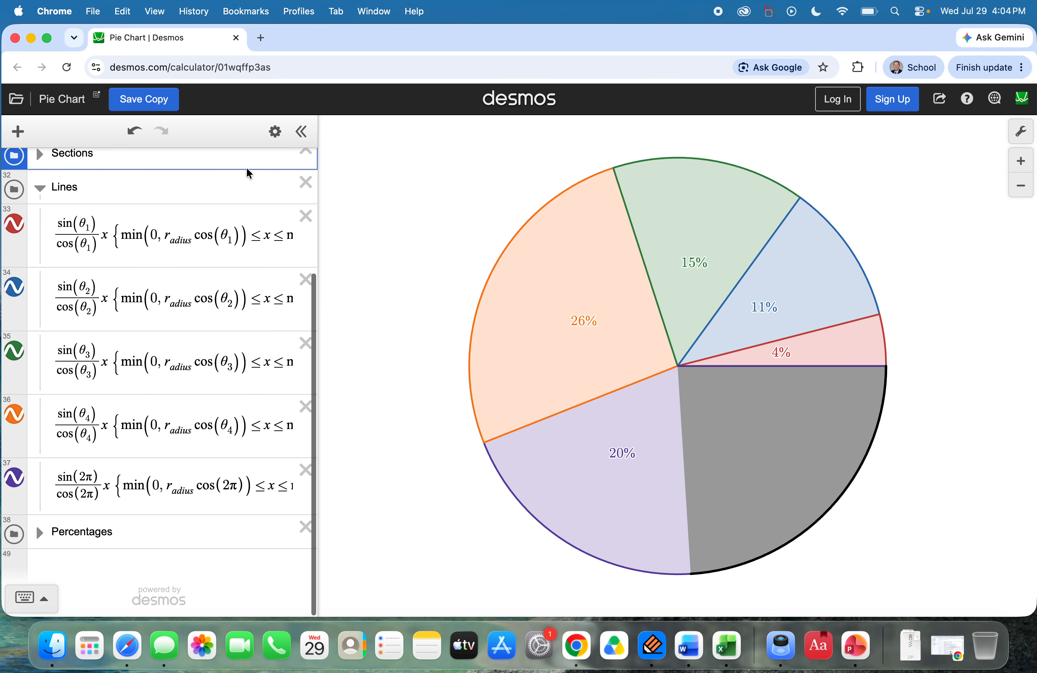
{"action": "left_click", "coordinate": [275, 131]}
{"action": "left_click", "coordinate": [266, 477]}
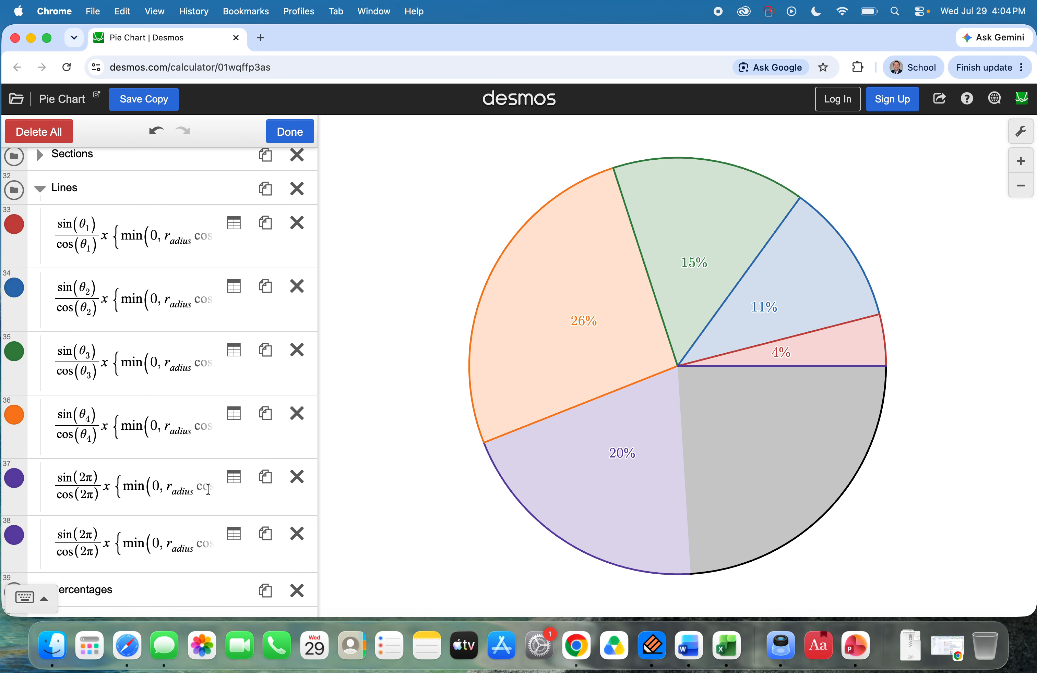
{"action": "left_click", "coordinate": [19, 481]}
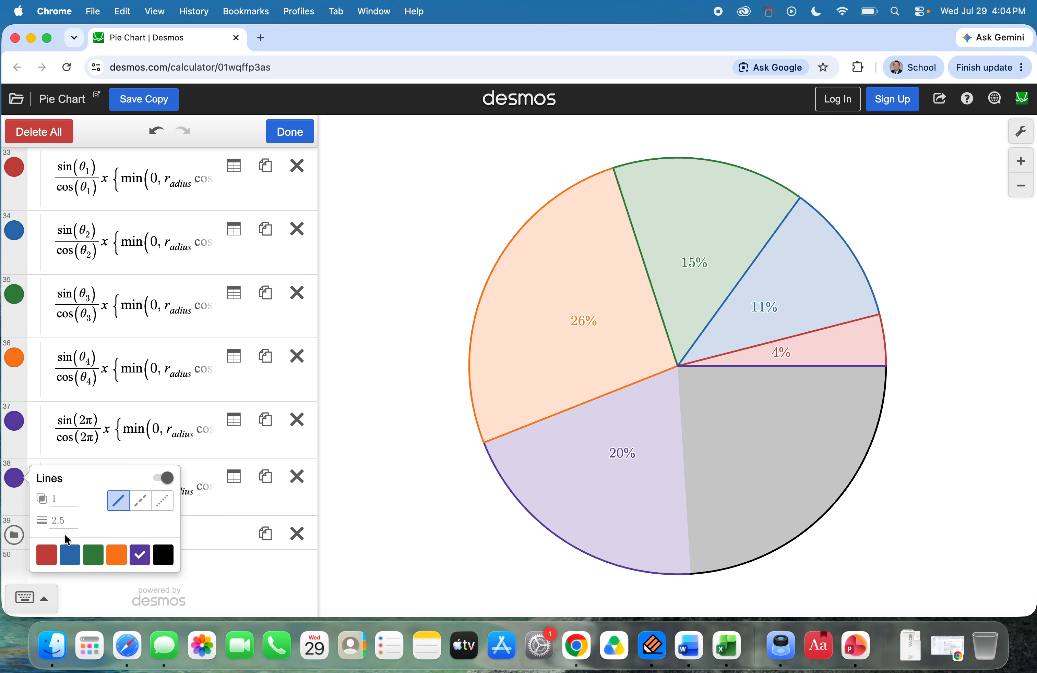
{"action": "left_click", "coordinate": [163, 555]}
Step: Change the sine argument in the numerator of the purple line expression to θ_5
{"action": "left_click", "coordinate": [174, 426]}
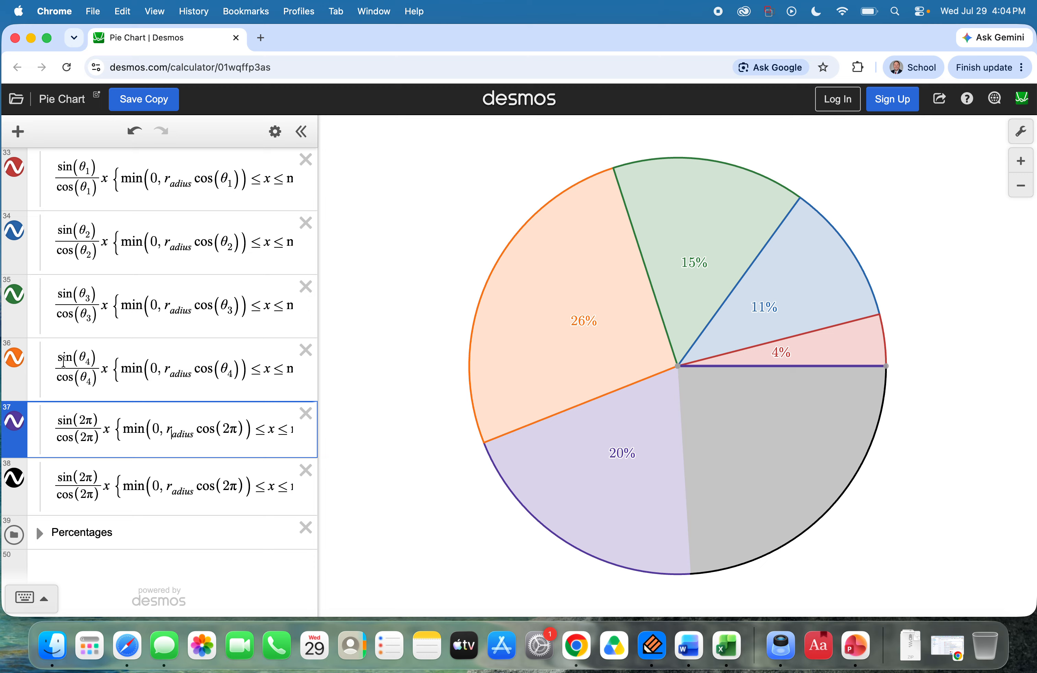
{"action": "left_click_drag", "start_coordinate": [94, 420], "coordinate": [79, 421]}
{"action": "type", "text": "theta_4"}
{"action": "key", "text": "BackSpace"}
{"action": "type", "text": "5"}
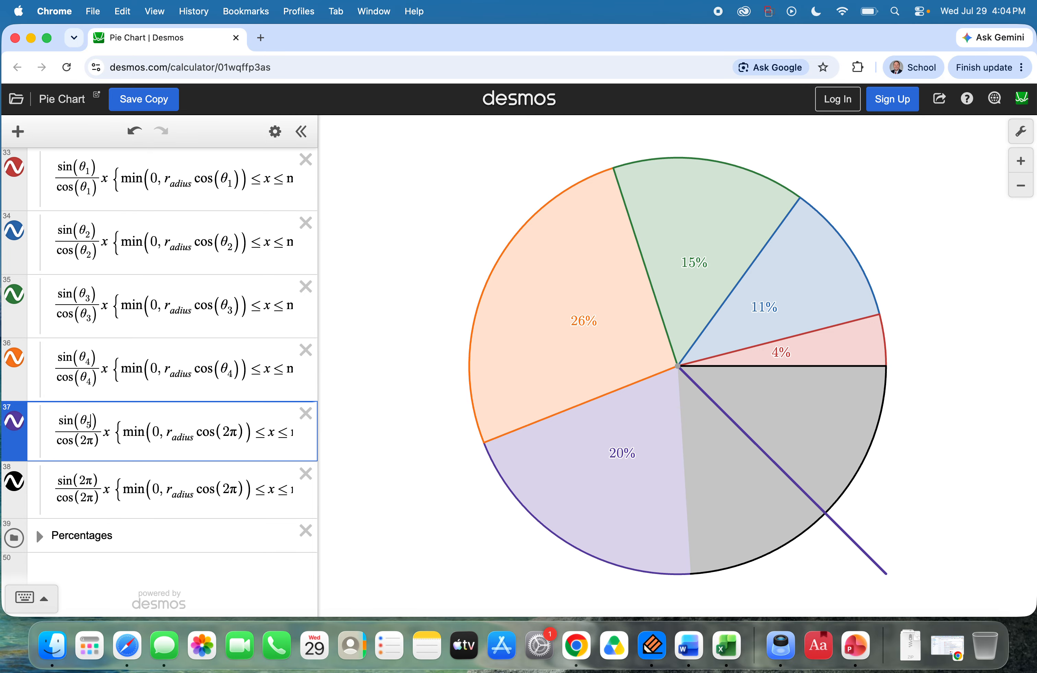
Step: Change the cosine argument in the denominator of the purple line expression to θ_5
{"action": "key", "text": "Left"}
{"action": "key", "text": "BackSpace"}
{"action": "key", "text": "BackSpace"}
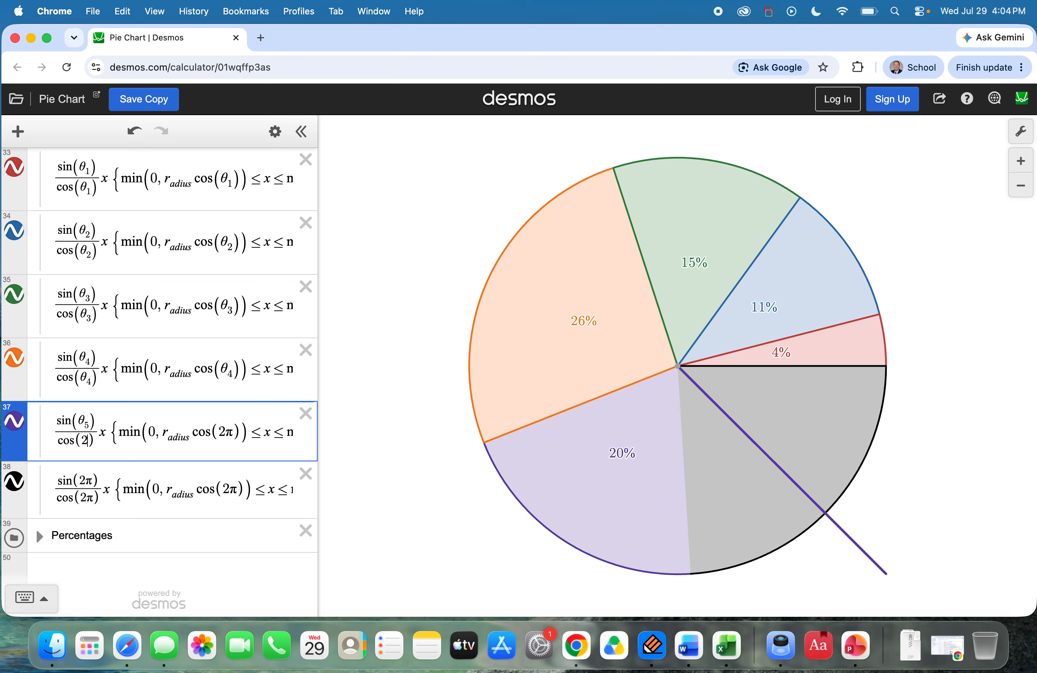
{"action": "type", "text": "θ₄"}
{"action": "key", "text": "Right"}
{"action": "key", "text": "BackSpace"}
{"action": "type", "text": "5"}
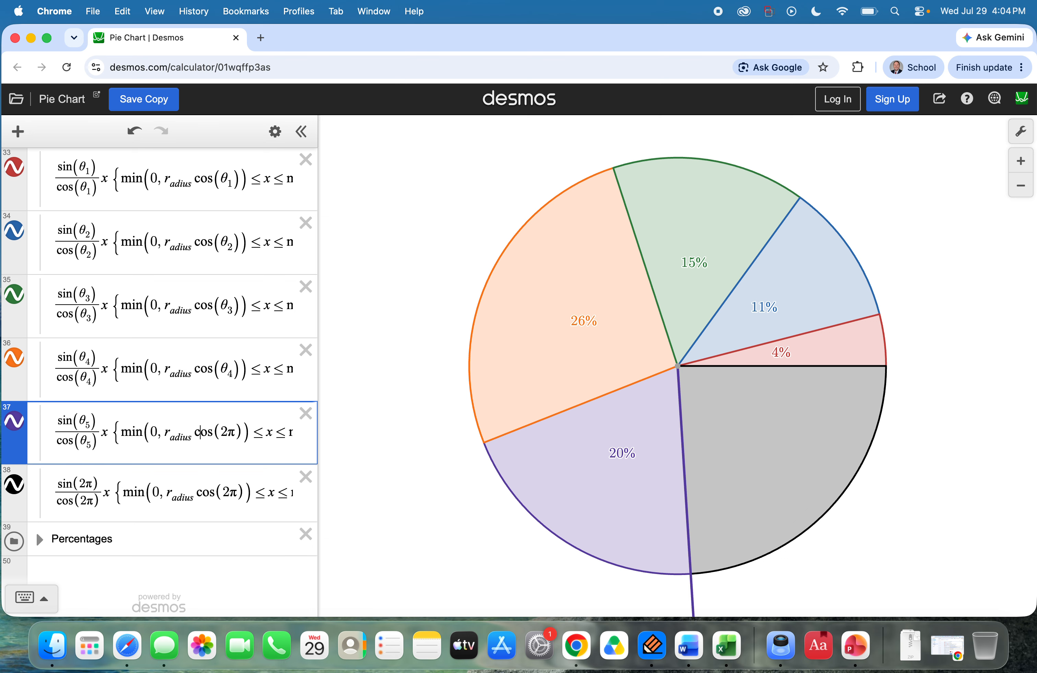
Step: Replace 2π with θ_5 in the min bound of the purple line's x restriction
{"action": "key", "text": "BackSpace"}
{"action": "key", "text": "BackSpace"}
{"action": "type", "text": "θ4"}
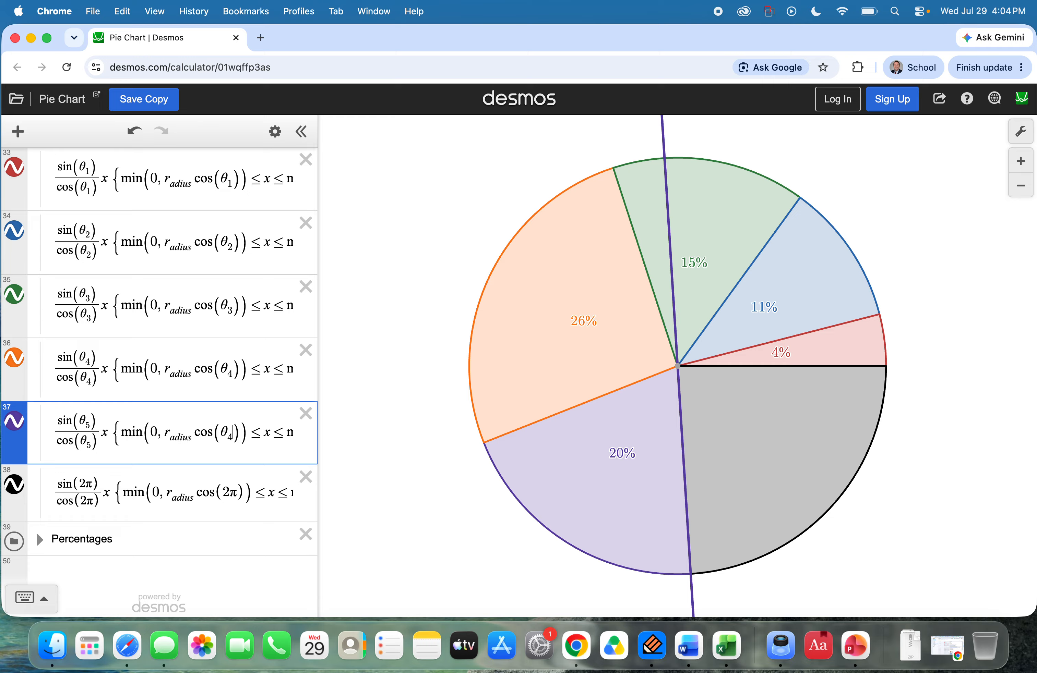
{"action": "key", "text": "BackSpace"}
{"action": "type", "text": "5"}
Step: Replace 2π with θ_5 in the max bound of the purple line's x restriction
{"action": "key", "text": "Right"}
{"action": "key", "text": "Right"}
{"action": "key", "text": "Right"}
{"action": "key", "text": "Right"}
{"action": "key", "text": "Right"}
{"action": "key", "text": "Right"}
{"action": "key", "text": "Right"}
{"action": "key", "text": "Right"}
{"action": "key", "text": "Right"}
{"action": "key", "text": "Right"}
{"action": "key", "text": "Right"}
{"action": "key", "text": "Right"}
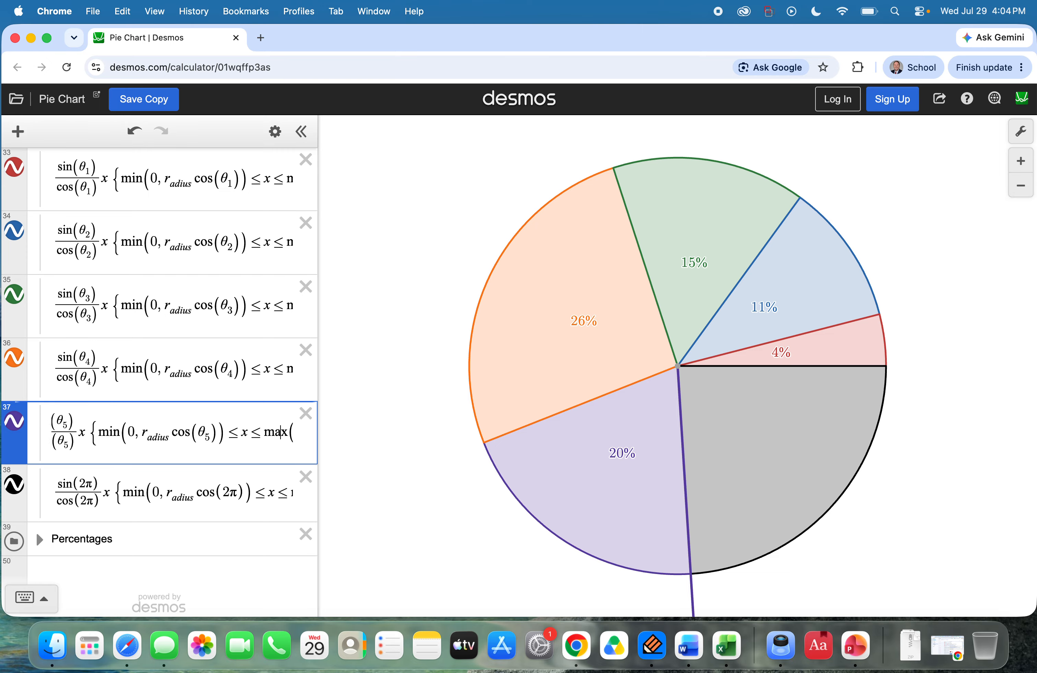
{"action": "key", "text": "Right"}
{"action": "key", "text": "Right"}
{"action": "key", "text": "Right"}
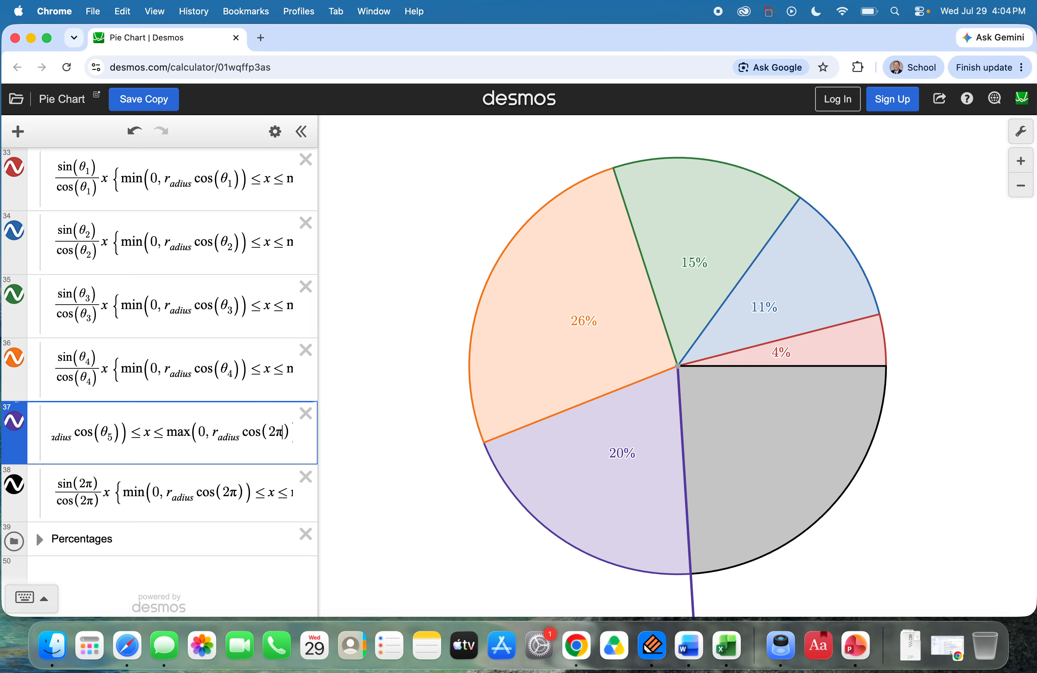
{"action": "key", "text": "BackSpace"}
{"action": "key", "text": "BackSpace"}
{"action": "type", "text": "θ4"}
{"action": "key", "text": "BackSpace"}
{"action": "type", "text": "5"}
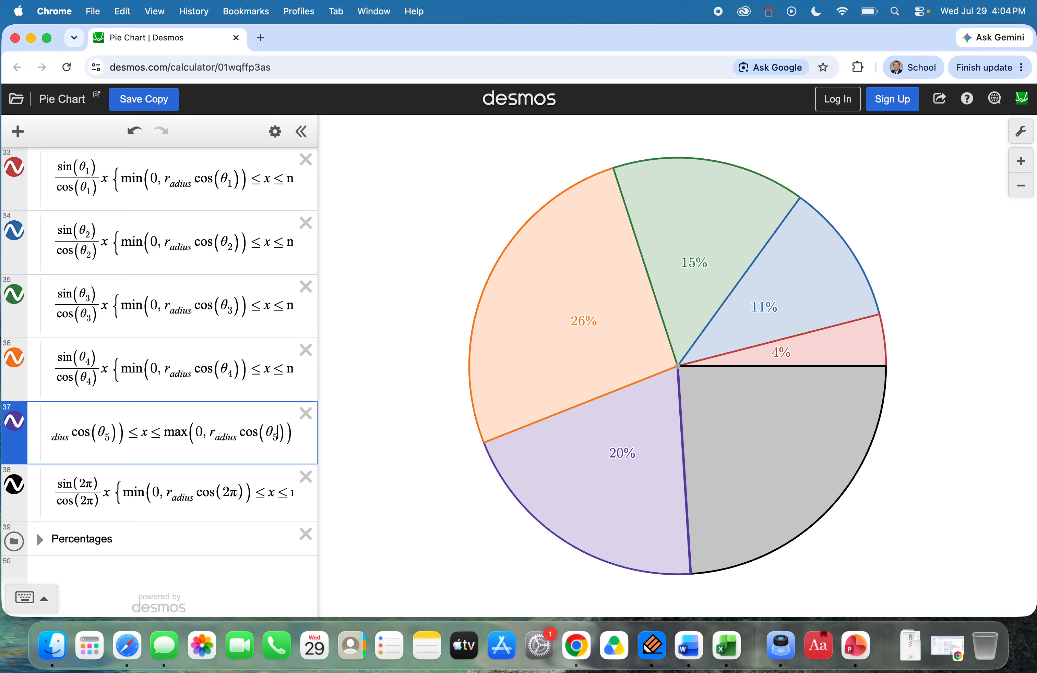
Step: Collapse the Lines folder
{"action": "left_click", "coordinate": [201, 492]}
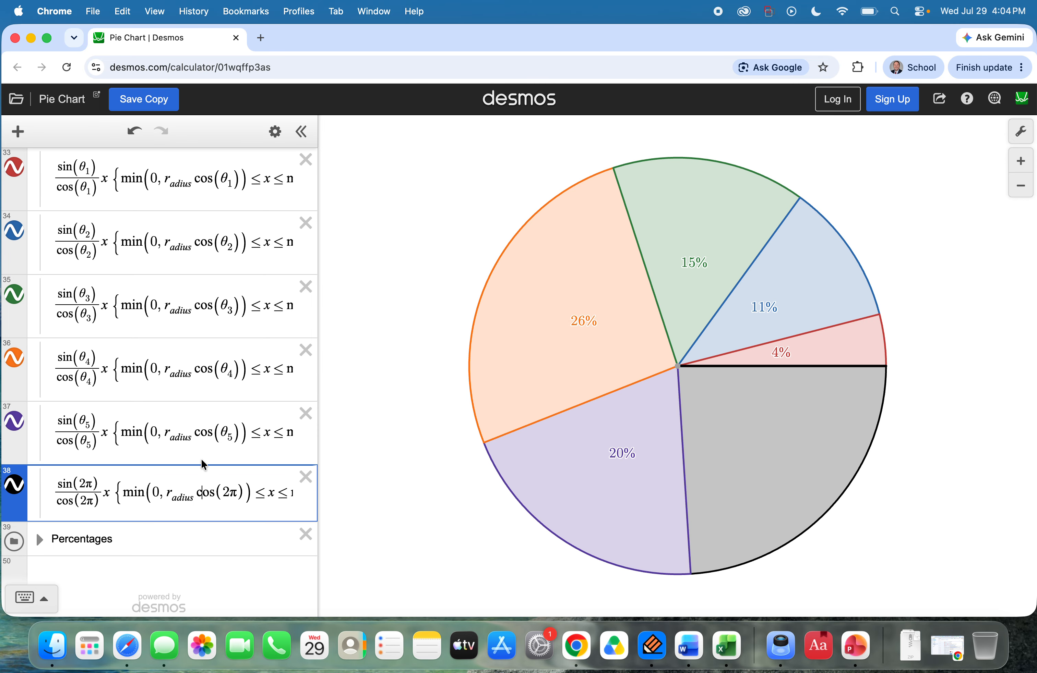
{"action": "scroll", "coordinate": [203, 464], "scroll_direction": "up", "scroll_amount": 10}
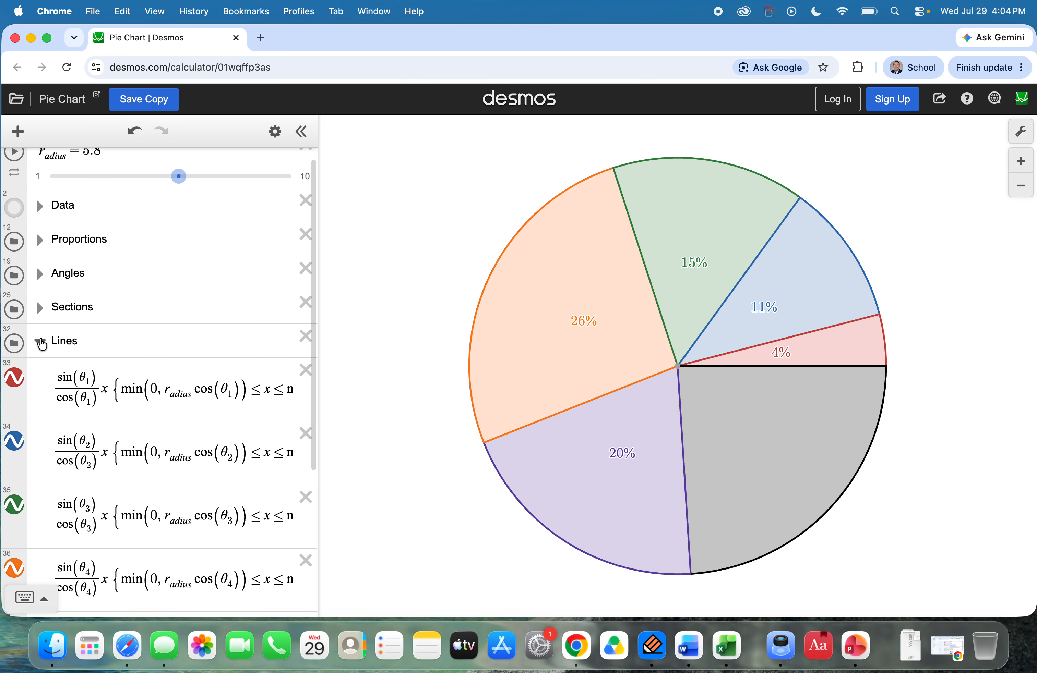
{"action": "left_click", "coordinate": [39, 345]}
Step: Expand the Percentages folder, duplicate the P_5 expression and rename the copy as P_6
{"action": "left_click", "coordinate": [40, 391]}
{"action": "scroll", "coordinate": [144, 390], "scroll_direction": "down", "scroll_amount": 5}
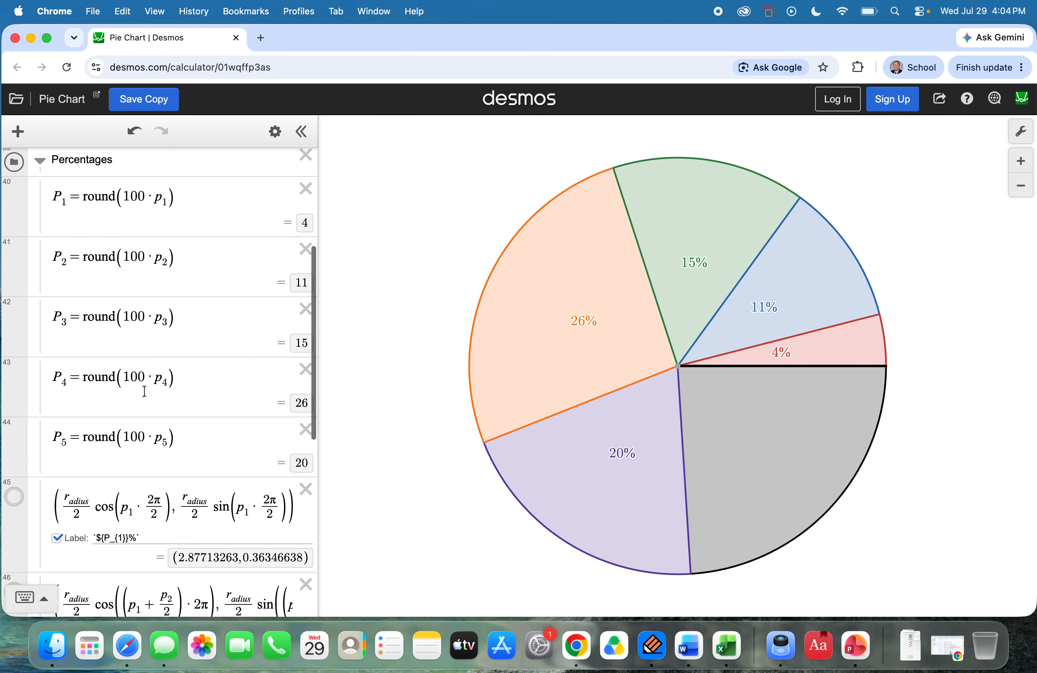
{"action": "left_click", "coordinate": [274, 131]}
{"action": "scroll", "coordinate": [198, 480], "scroll_direction": "down", "scroll_amount": 4}
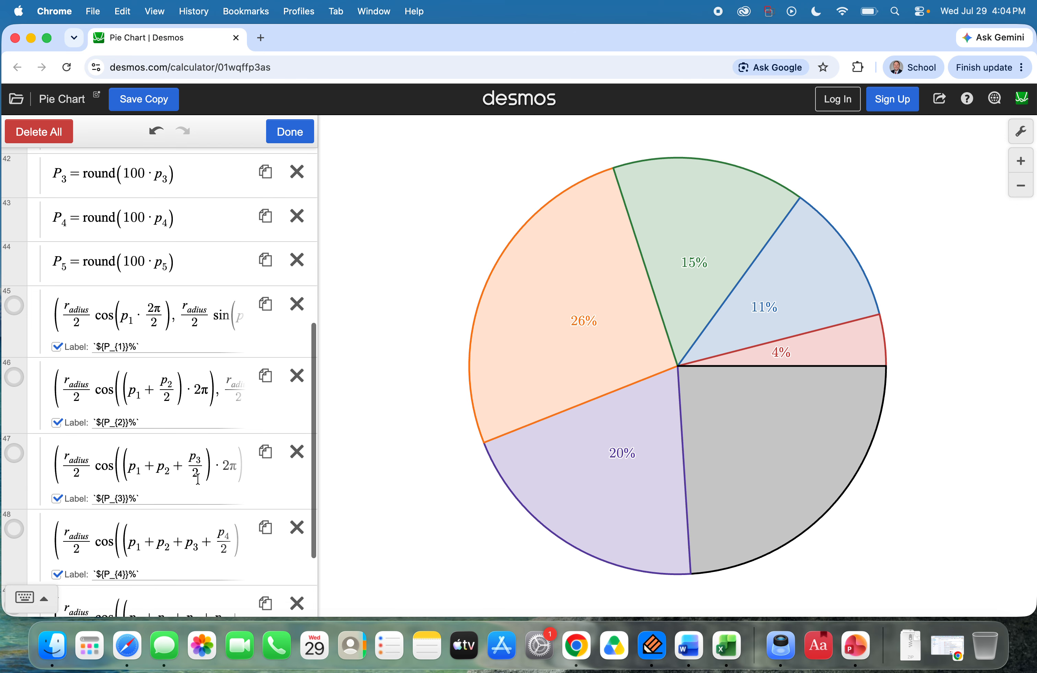
{"action": "left_click", "coordinate": [266, 304]}
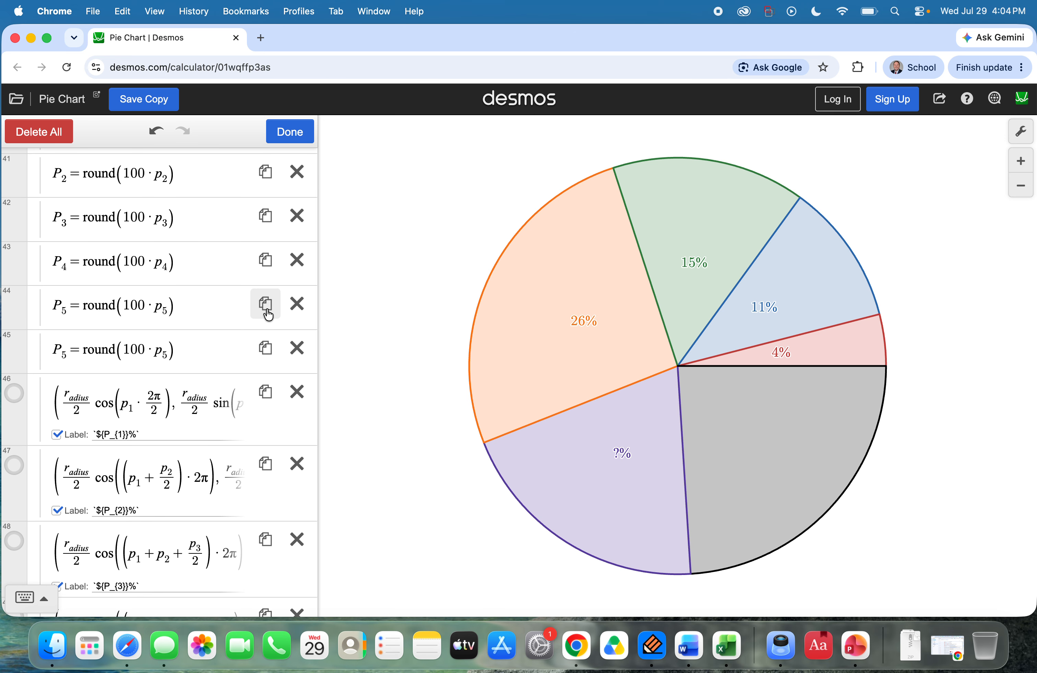
{"action": "left_click", "coordinate": [67, 355]}
{"action": "key", "text": "BackSpace"}
{"action": "type", "text": "6"}
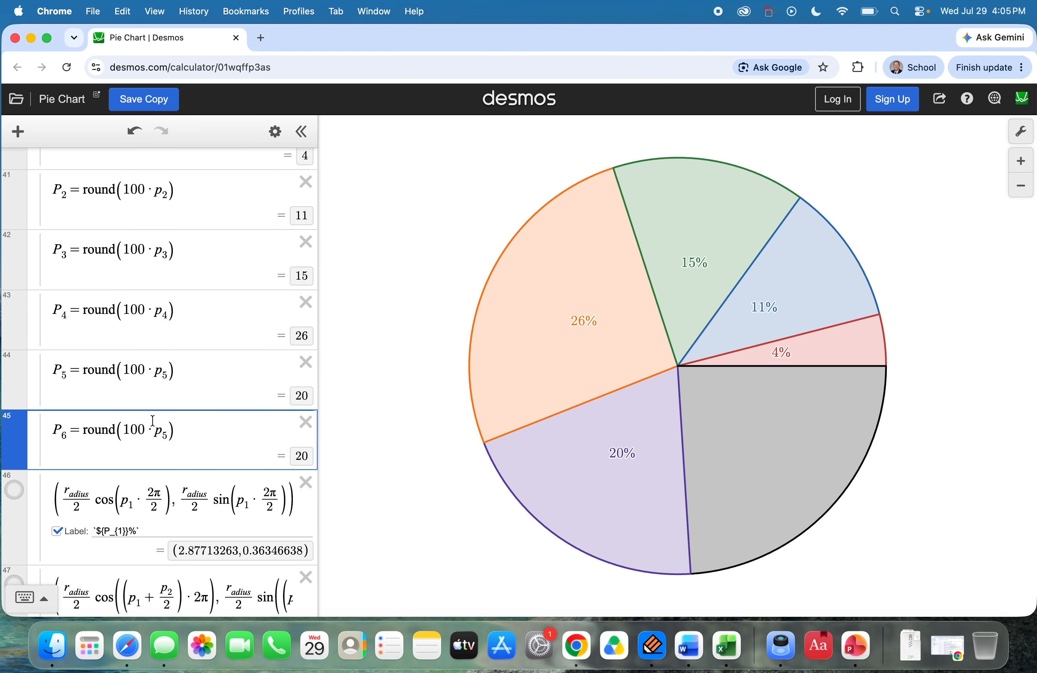
Step: Replace p_5 with p_6 in the P_6 rounding expression
{"action": "scroll", "coordinate": [152, 422], "scroll_direction": "down", "scroll_amount": 3}
{"action": "left_click", "coordinate": [165, 317]}
{"action": "key", "text": "BackSpace"}
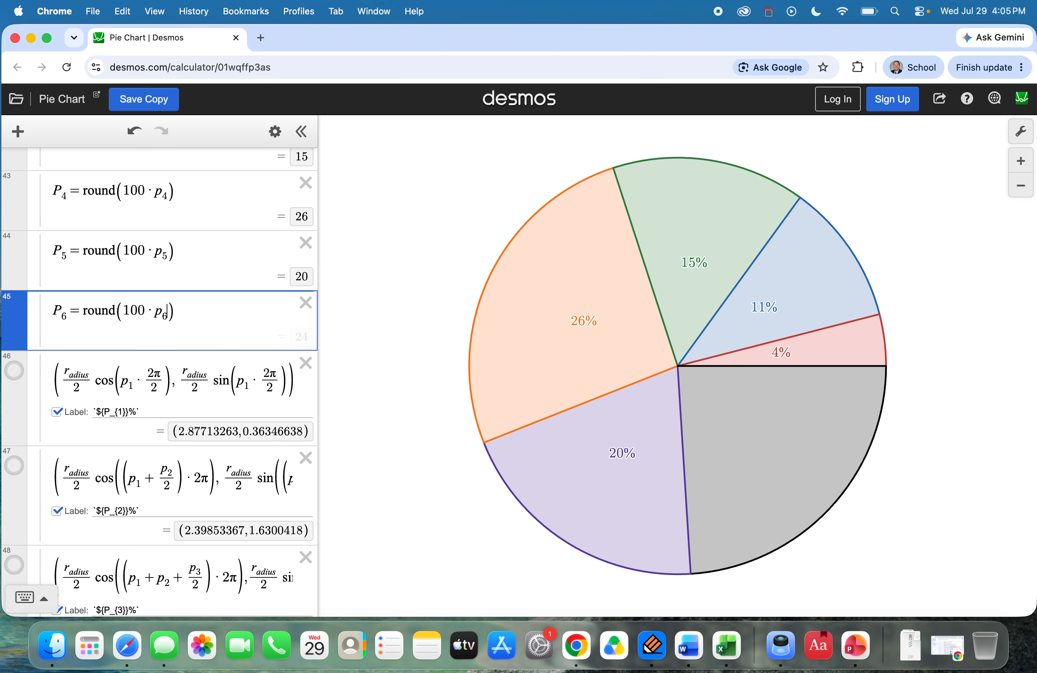
{"action": "type", "text": "6"}
Step: Duplicate the fifth percentage label point and change the copy's label to `${P_{6}}%`
{"action": "scroll", "coordinate": [220, 424], "scroll_direction": "down", "scroll_amount": 2}
{"action": "scroll", "coordinate": [219, 424], "scroll_direction": "down", "scroll_amount": 5}
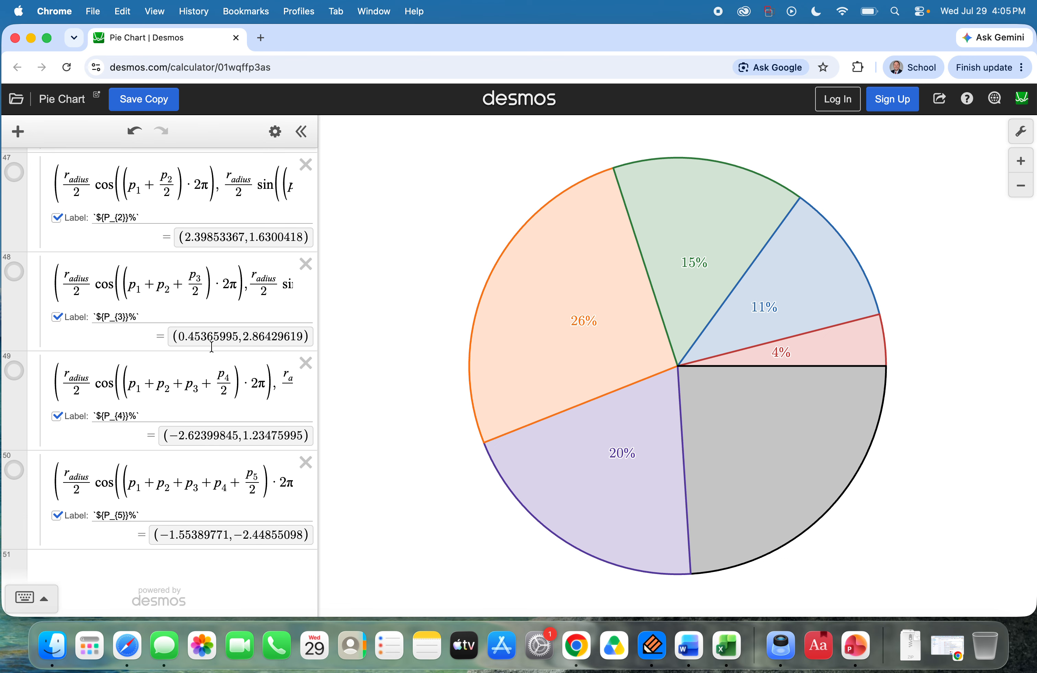
{"action": "left_click", "coordinate": [275, 131]}
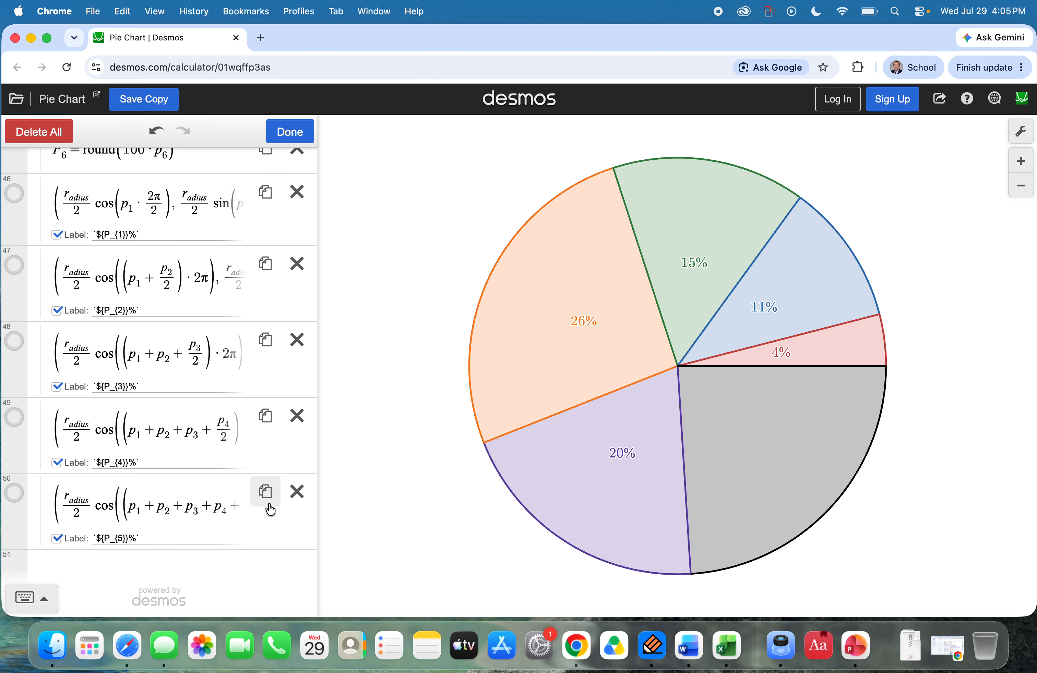
{"action": "left_click", "coordinate": [266, 492]}
{"action": "scroll", "coordinate": [131, 516], "scroll_direction": "down", "scroll_amount": 2}
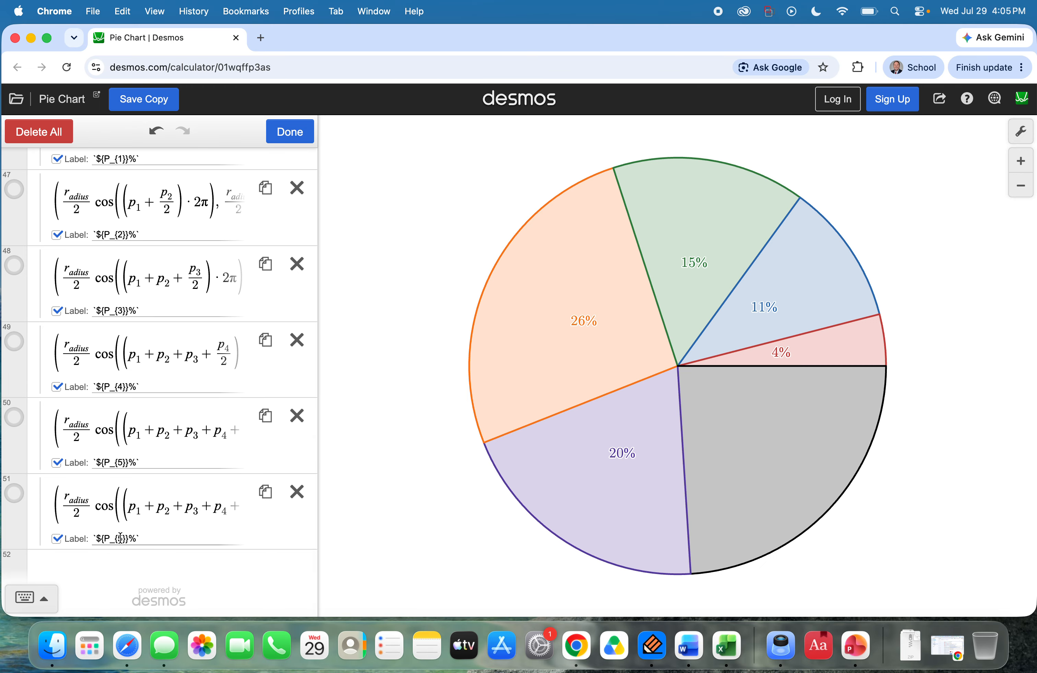
{"action": "left_click", "coordinate": [118, 542]}
{"action": "key", "text": "BackSpace"}
{"action": "type", "text": "6"}
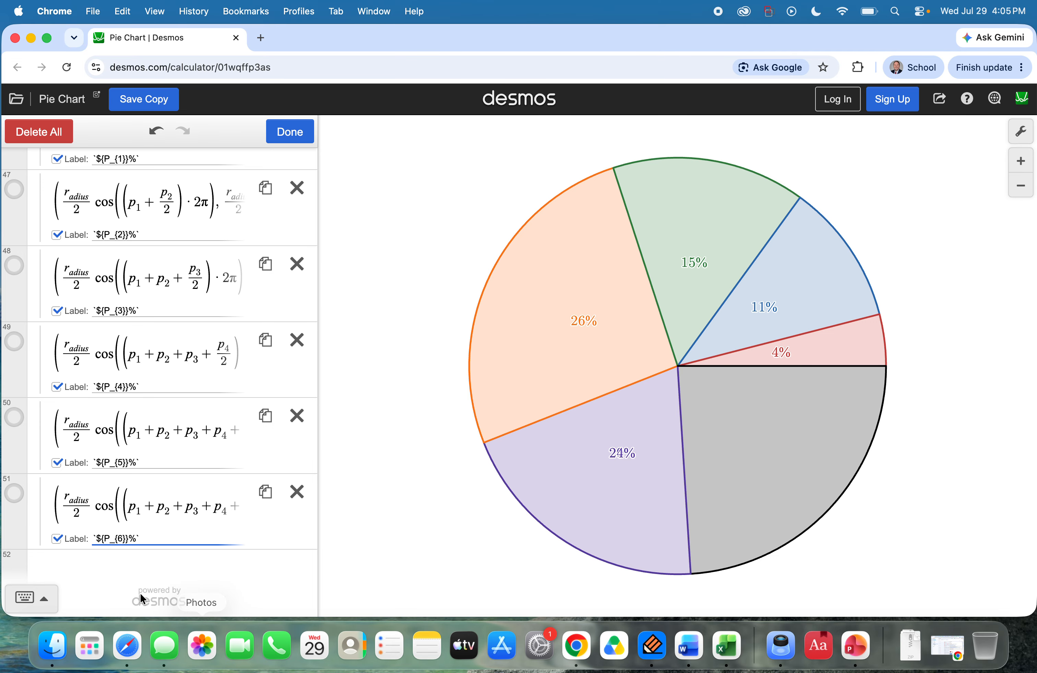
Step: Remove the division by 2 under p_5 in the cosine term of the P_5 label point
{"action": "left_click", "coordinate": [173, 506]}
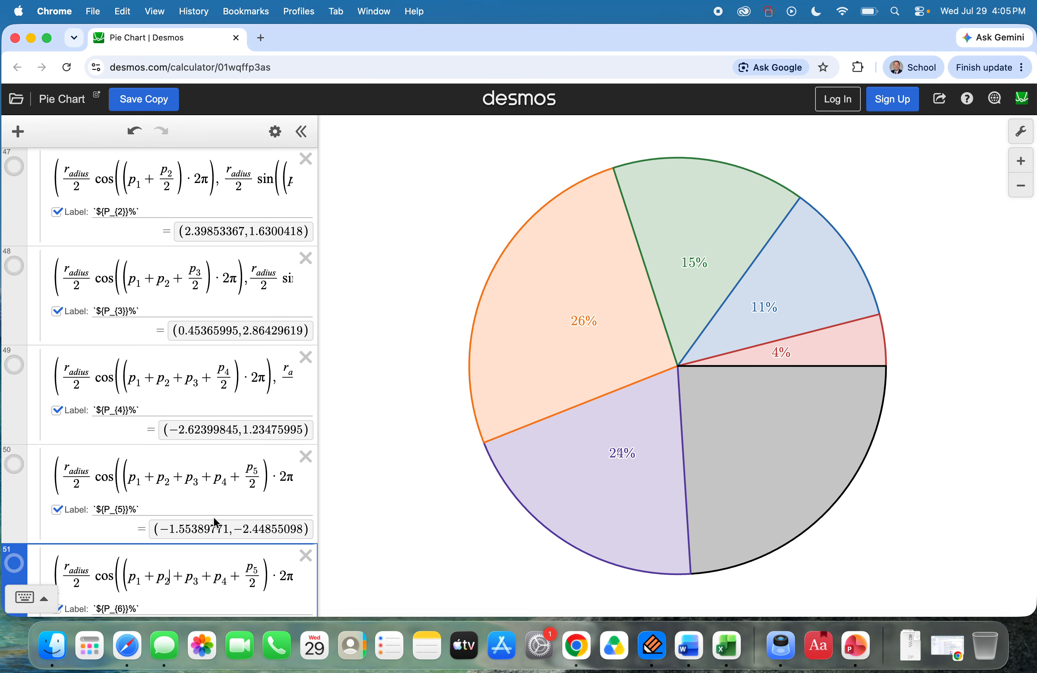
{"action": "scroll", "coordinate": [216, 525], "scroll_direction": "down", "scroll_amount": 3}
{"action": "left_click", "coordinate": [244, 389]}
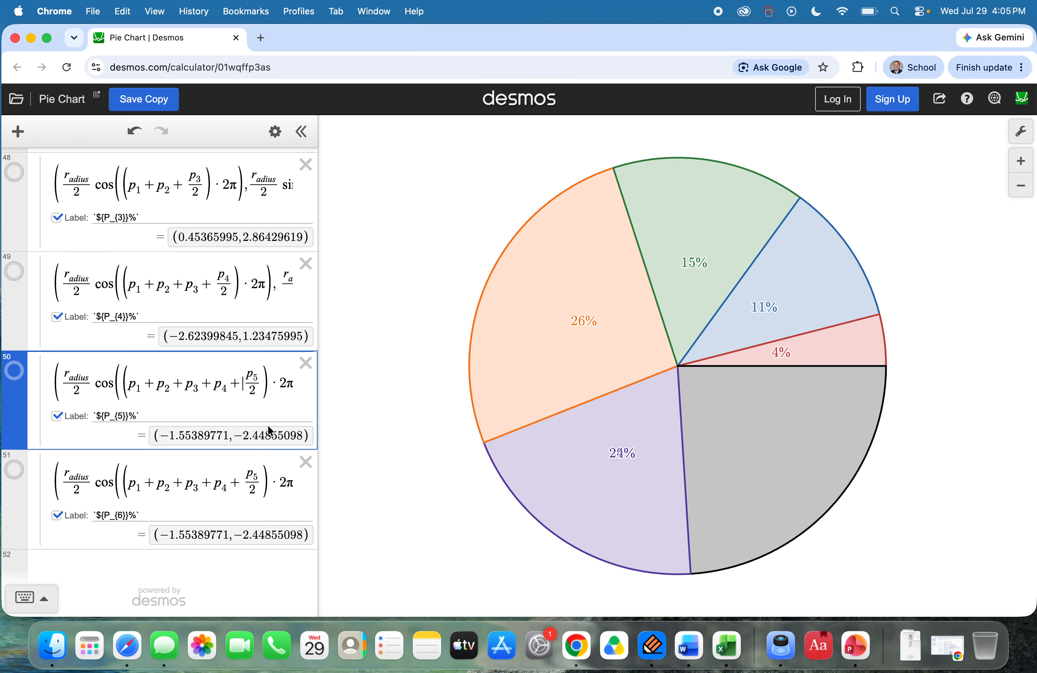
{"action": "key", "text": "Right"}
{"action": "key", "text": "Right"}
{"action": "key", "text": "BackSpace"}
{"action": "key", "text": "BackSpace"}
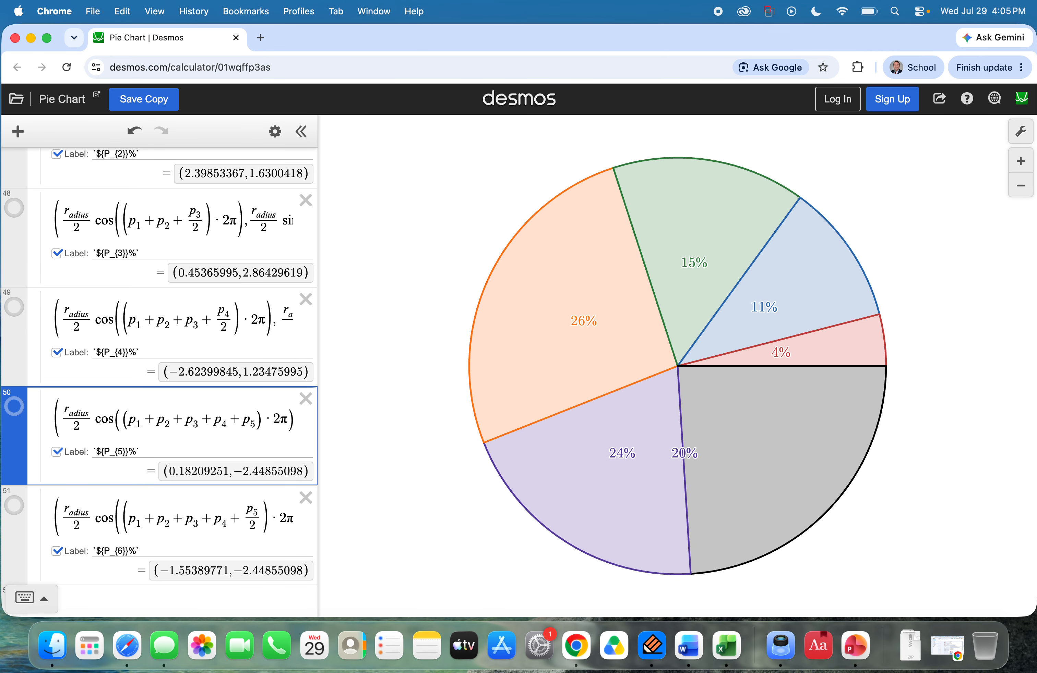
Step: In the P_6 label point's cosine term, add p_5 to the sum and make the halved term p_6
{"action": "left_click", "coordinate": [248, 523]}
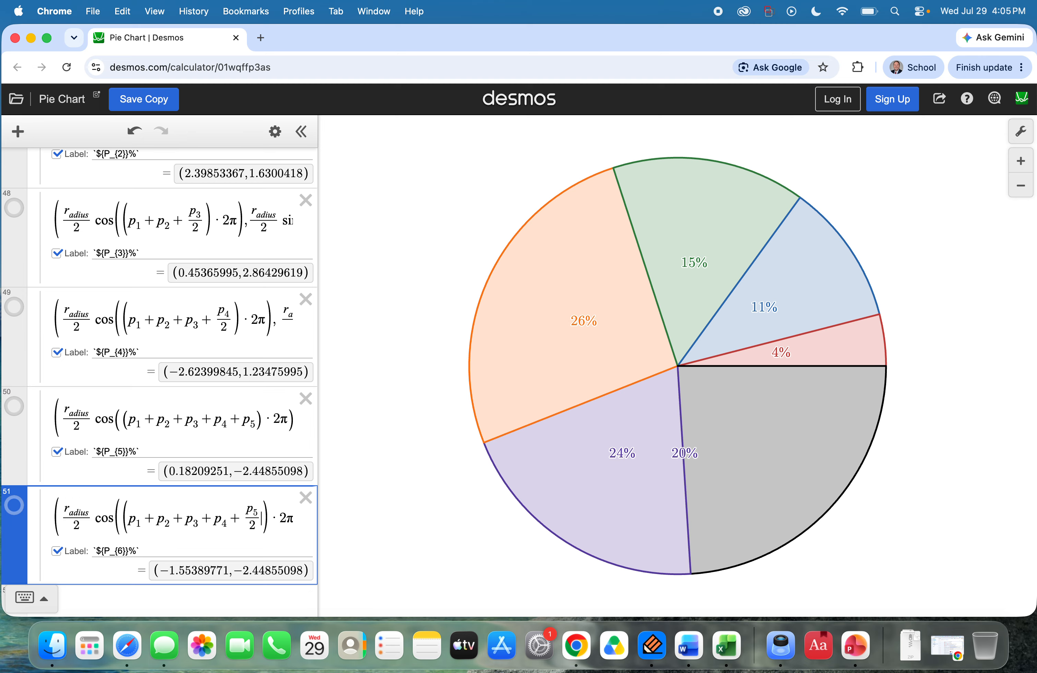
{"action": "type", "text": "+p_5+"}
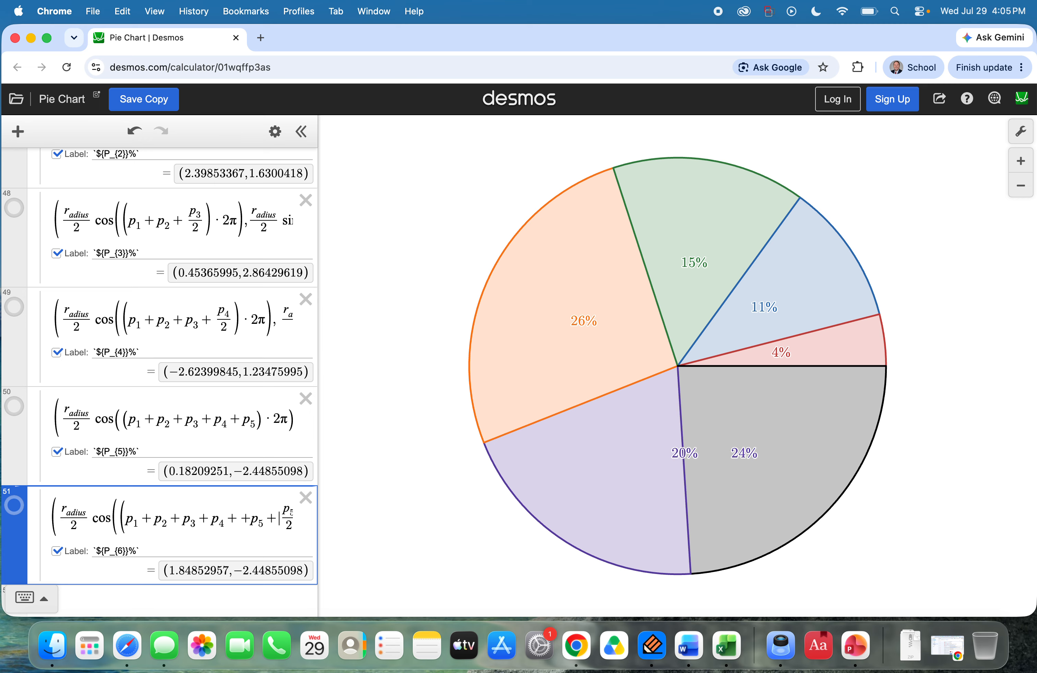
{"action": "key", "text": "Right"}
{"action": "key", "text": "Right"}
{"action": "key", "text": "Right"}
{"action": "key", "text": "Right"}
{"action": "key", "text": "BackSpace"}
{"action": "type", "text": "6"}
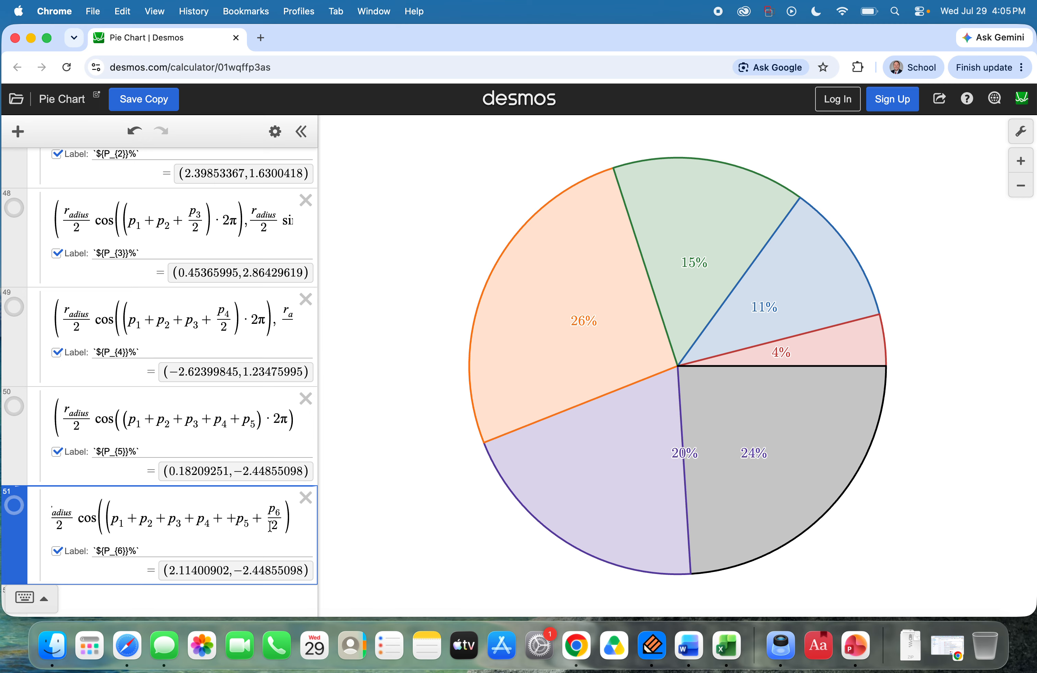
Step: In the P_6 label point's sine term, add p_5 to the sum and make the halved term p_6
{"action": "key", "text": "Right"}
{"action": "key", "text": "Right"}
{"action": "key", "text": "Right"}
{"action": "key", "text": "Right"}
{"action": "key", "text": "Right"}
{"action": "key", "text": "Right"}
{"action": "key", "text": "Right"}
{"action": "key", "text": "Right"}
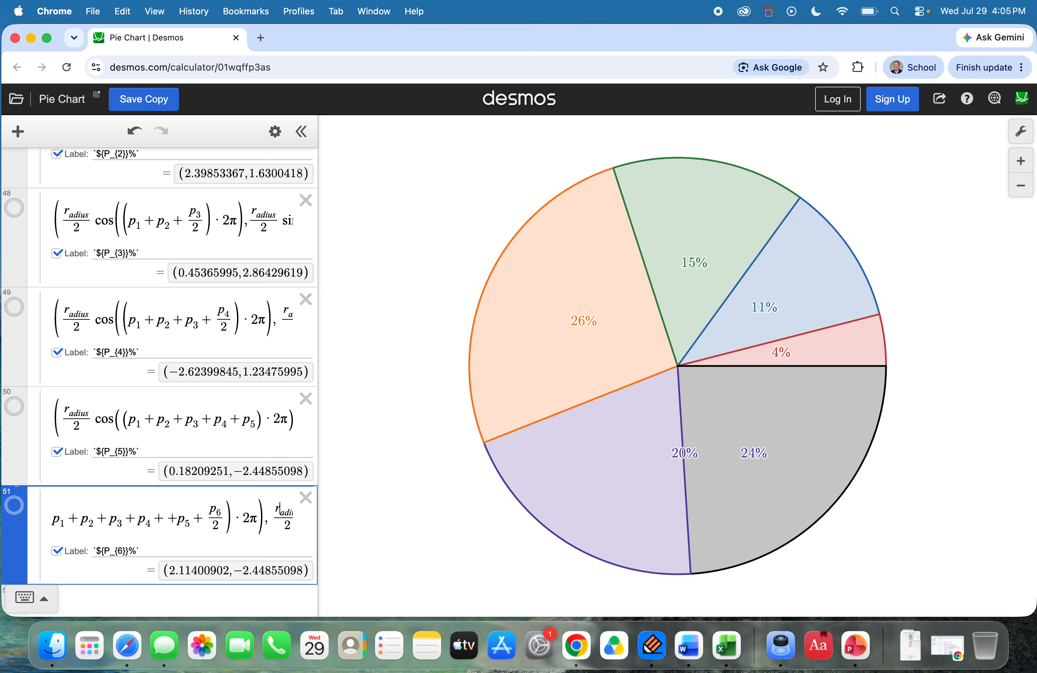
{"action": "key", "text": "Right"}
{"action": "key", "text": "Right"}
{"action": "key", "text": "Right"}
{"action": "key", "text": "Right"}
{"action": "key", "text": "Right"}
{"action": "key", "text": "Right"}
{"action": "key", "text": "Right"}
{"action": "key", "text": "Right"}
{"action": "key", "text": "Right"}
{"action": "key", "text": "Right"}
{"action": "key", "text": "Right"}
{"action": "key", "text": "Right"}
{"action": "key", "text": "Right"}
{"action": "key", "text": "Right"}
{"action": "key", "text": "Right"}
{"action": "key", "text": "Right"}
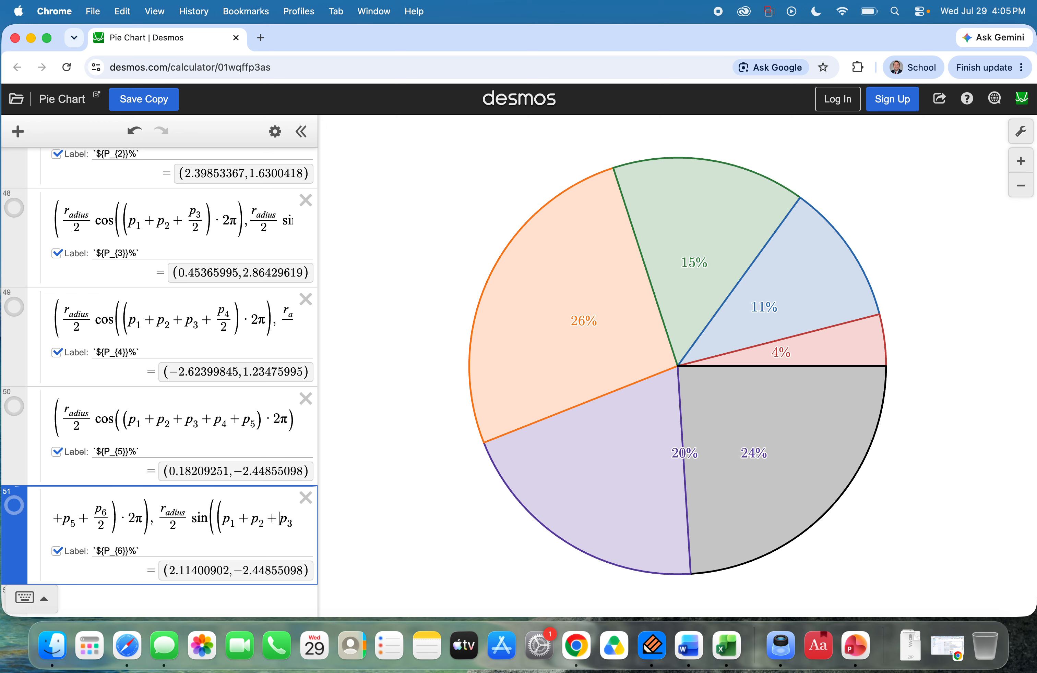
{"action": "key", "text": "Right"}
{"action": "key", "text": "Right"}
{"action": "key", "text": "Right"}
{"action": "key", "text": "Right"}
{"action": "key", "text": "Right"}
{"action": "key", "text": "Right"}
{"action": "key", "text": "Right"}
{"action": "key", "text": "Right"}
{"action": "key", "text": "Right"}
{"action": "key", "text": "Right"}
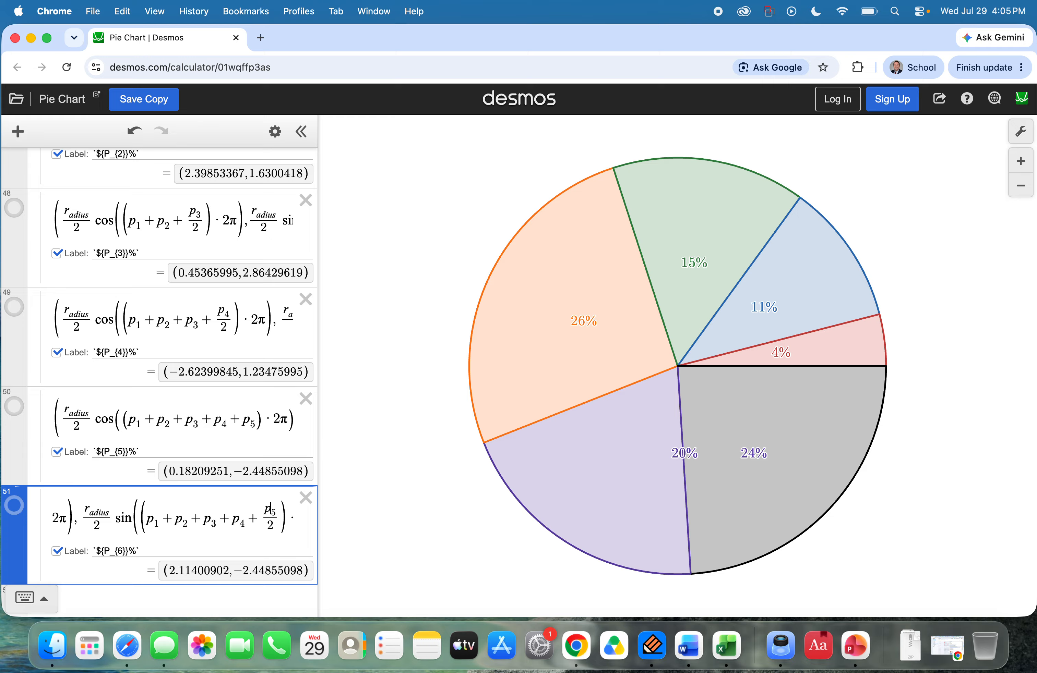
{"action": "type", "text": "+p_5 "}
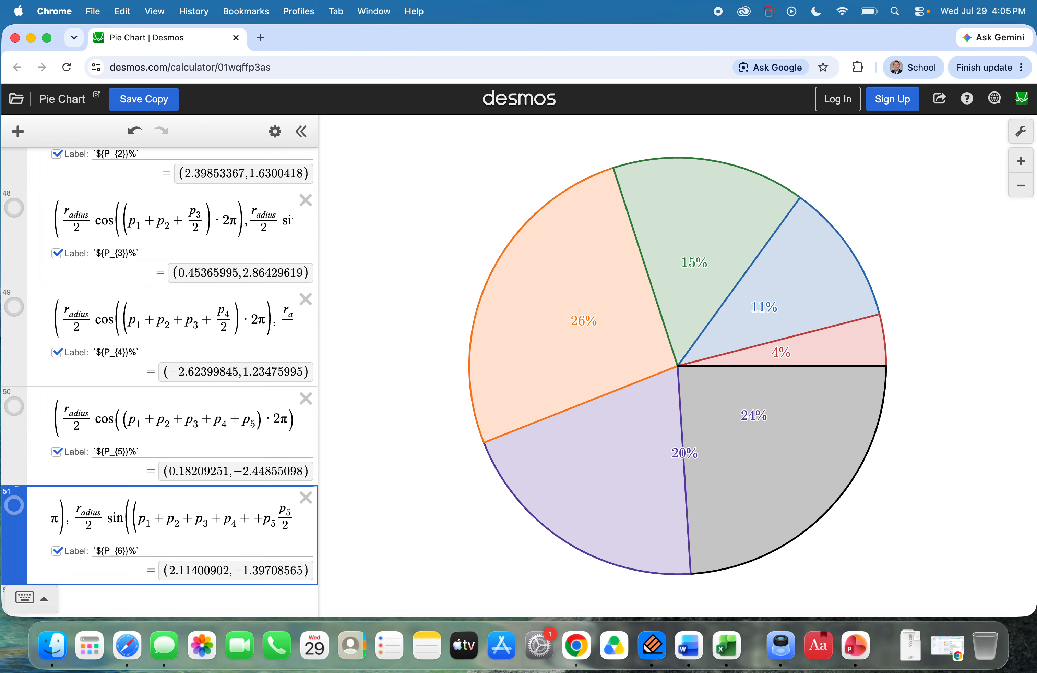
{"action": "type", "text": "+"}
{"action": "key", "text": "Right"}
{"action": "key", "text": "Right"}
{"action": "key", "text": "Right"}
{"action": "key", "text": "BackSpace"}
{"action": "type", "text": "6"}
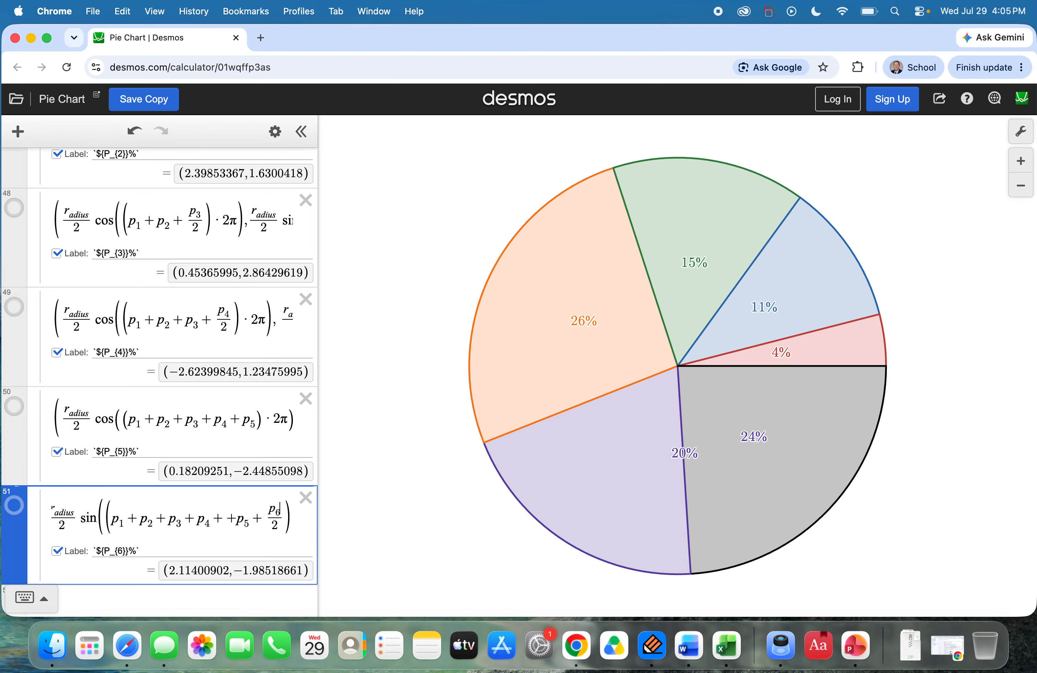
{"action": "key", "text": "Right"}
{"action": "key", "text": "Right"}
{"action": "key", "text": "Right"}
{"action": "key", "text": "Right"}
{"action": "key", "text": "Right"}
{"action": "key", "text": "Right"}
{"action": "key", "text": "Right"}
{"action": "key", "text": "Right"}
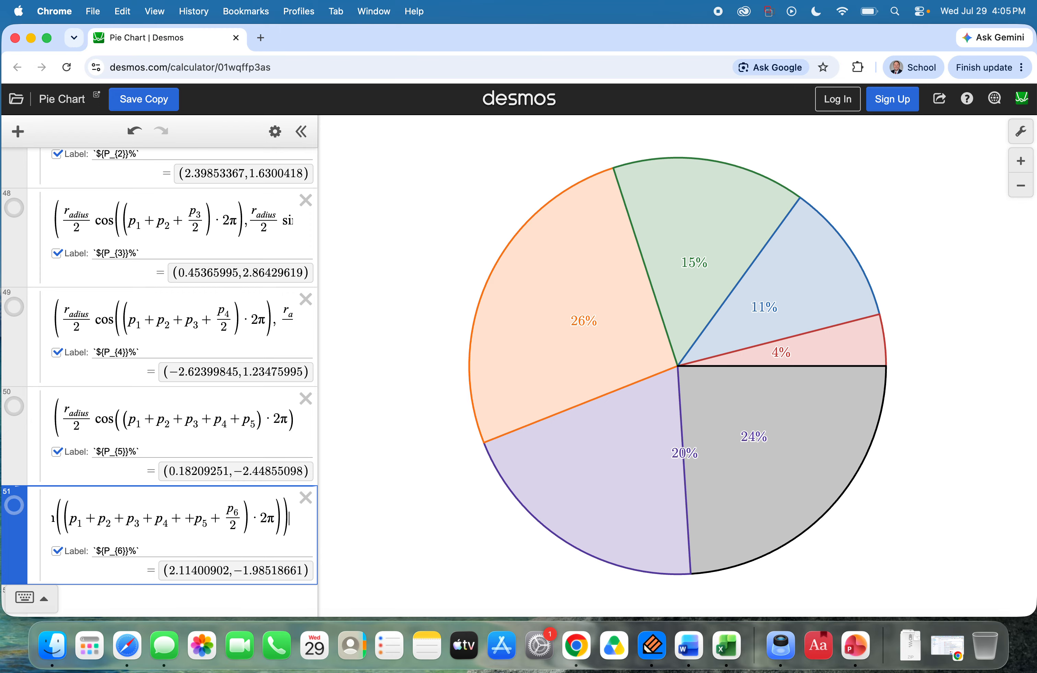
Step: Remove the division by 2 under p_5 in the sine term of the P_5 label point
{"action": "left_click", "coordinate": [251, 421]}
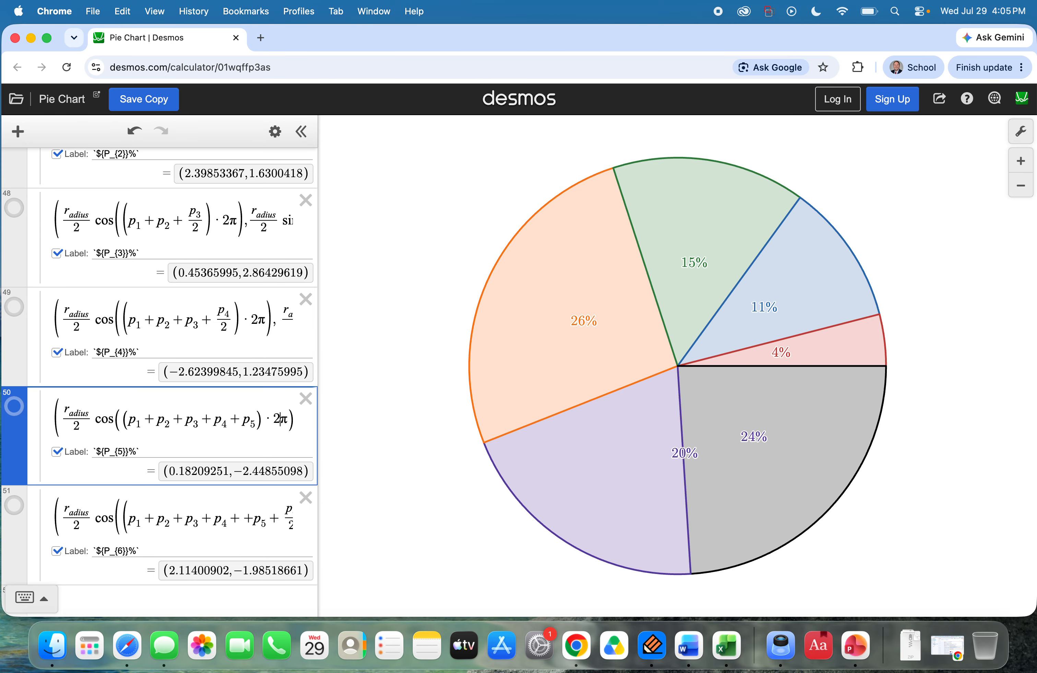
{"action": "key", "text": "Right"}
{"action": "key", "text": "Right"}
{"action": "key", "text": "Right"}
{"action": "key", "text": "Right"}
{"action": "key", "text": "Right"}
{"action": "key", "text": "Right"}
{"action": "key", "text": "Right"}
{"action": "key", "text": "Right"}
{"action": "key", "text": "Right"}
{"action": "key", "text": "Right"}
{"action": "key", "text": "Right"}
{"action": "key", "text": "Right"}
{"action": "key", "text": "Right"}
{"action": "key", "text": "Right"}
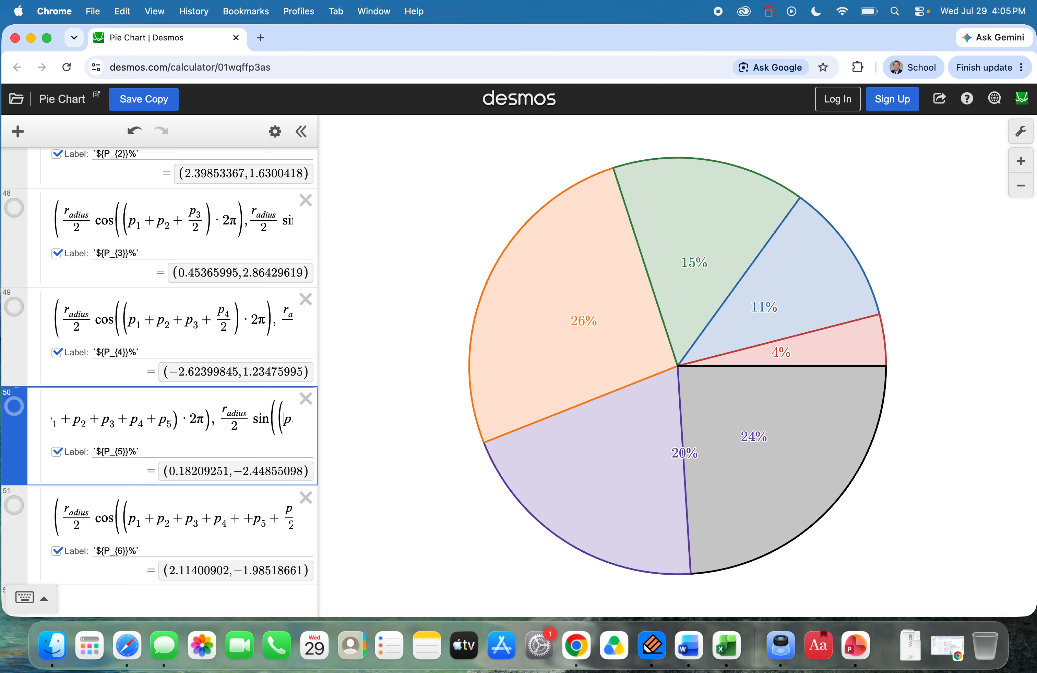
{"action": "key", "text": "Right"}
{"action": "key", "text": "Right"}
{"action": "key", "text": "Right"}
{"action": "key", "text": "Right"}
{"action": "key", "text": "Right"}
{"action": "key", "text": "Right"}
{"action": "key", "text": "Right"}
{"action": "key", "text": "Right"}
{"action": "key", "text": "Right"}
{"action": "key", "text": "Right"}
{"action": "key", "text": "Right"}
{"action": "key", "text": "Right"}
{"action": "key", "text": "Right"}
{"action": "key", "text": "Right"}
{"action": "key", "text": "Right"}
{"action": "key", "text": "Right"}
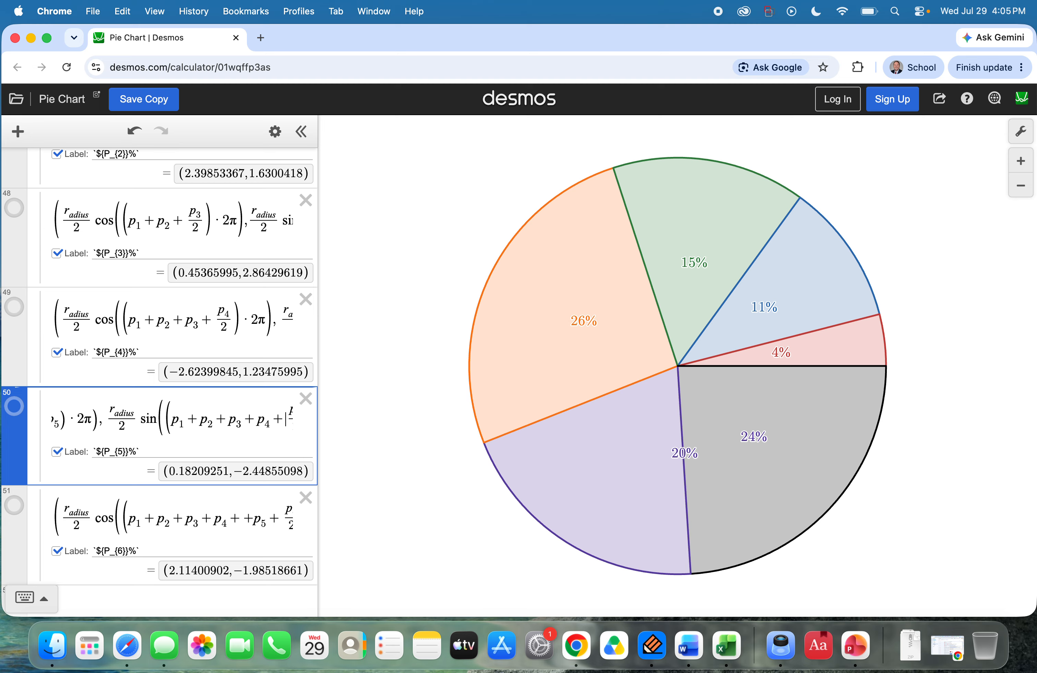
{"action": "key", "text": "Right"}
{"action": "key", "text": "Right"}
{"action": "key", "text": "Right"}
{"action": "key", "text": "Right"}
{"action": "key", "text": "Right"}
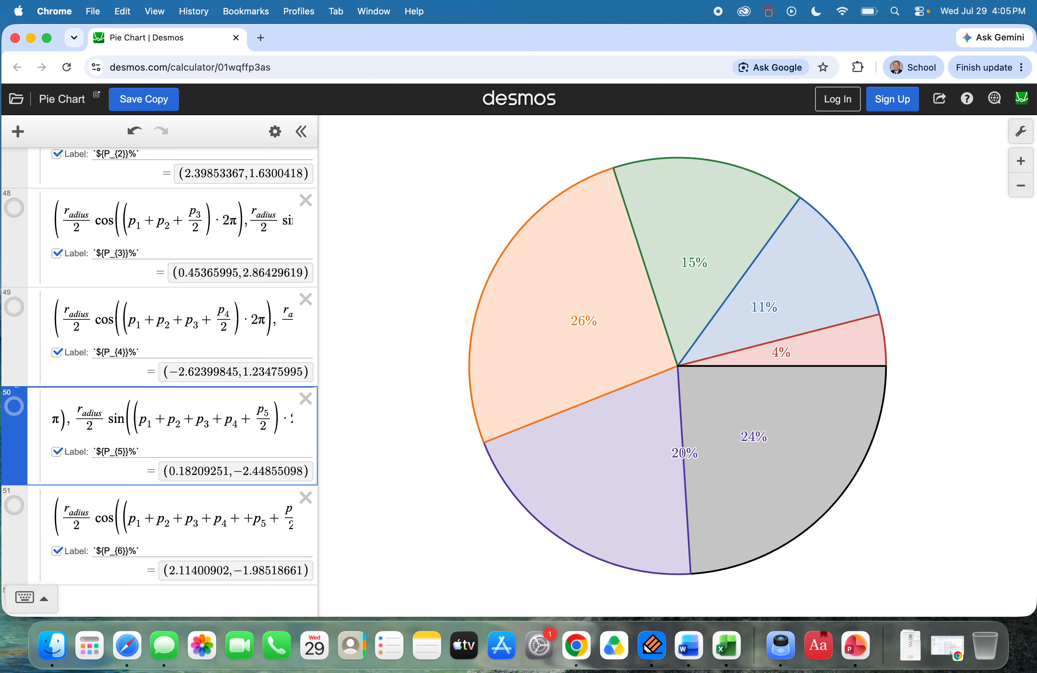
{"action": "key", "text": "BackSpace"}
{"action": "key", "text": "BackSpace"}
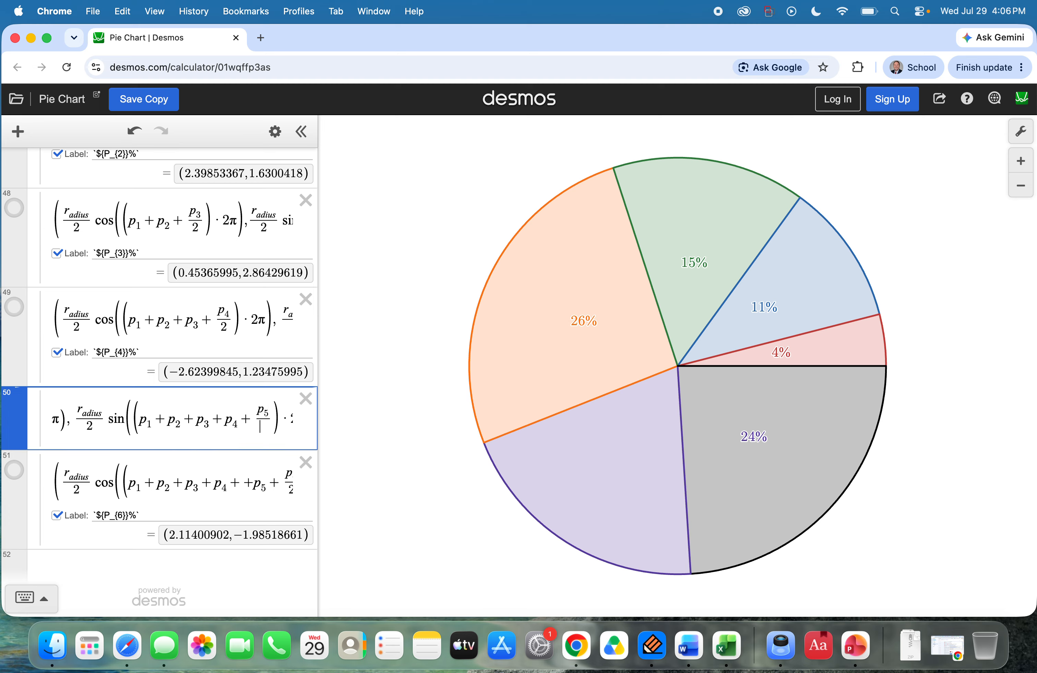
{"action": "key", "text": "Right"}
{"action": "key", "text": "Right"}
{"action": "key", "text": "Right"}
{"action": "key", "text": "Right"}
{"action": "key", "text": "Right"}
{"action": "key", "text": "Right"}
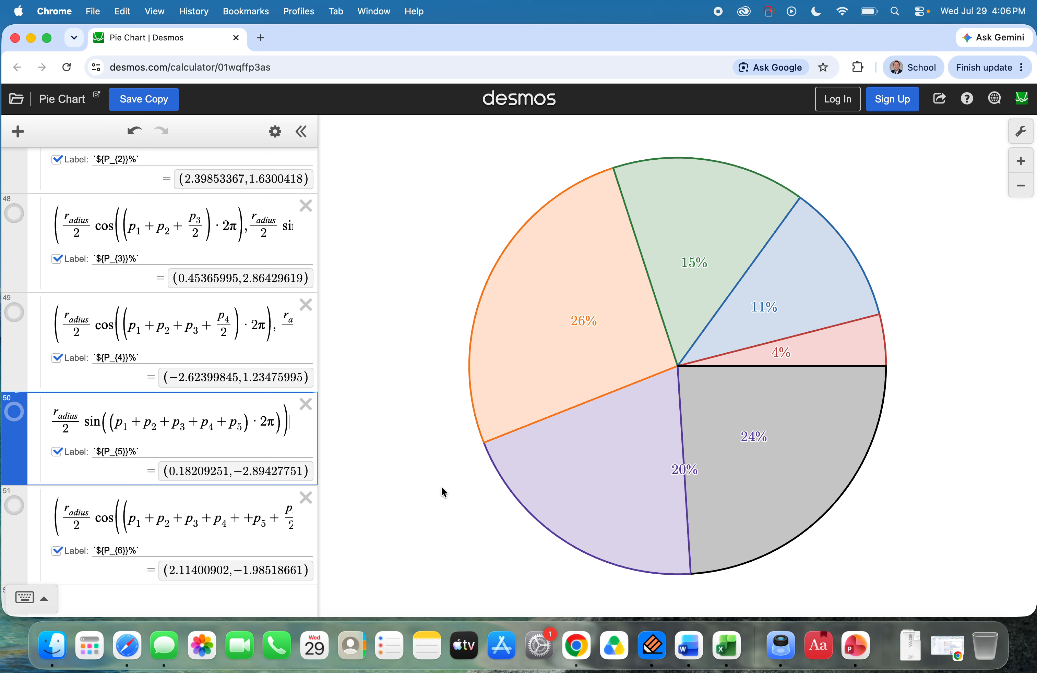
Step: Try to move the 20% label off the purple line into the purple section of the graph
{"action": "left_click", "coordinate": [685, 471]}
{"action": "left_click_drag", "start_coordinate": [686, 471], "coordinate": [655, 472]}
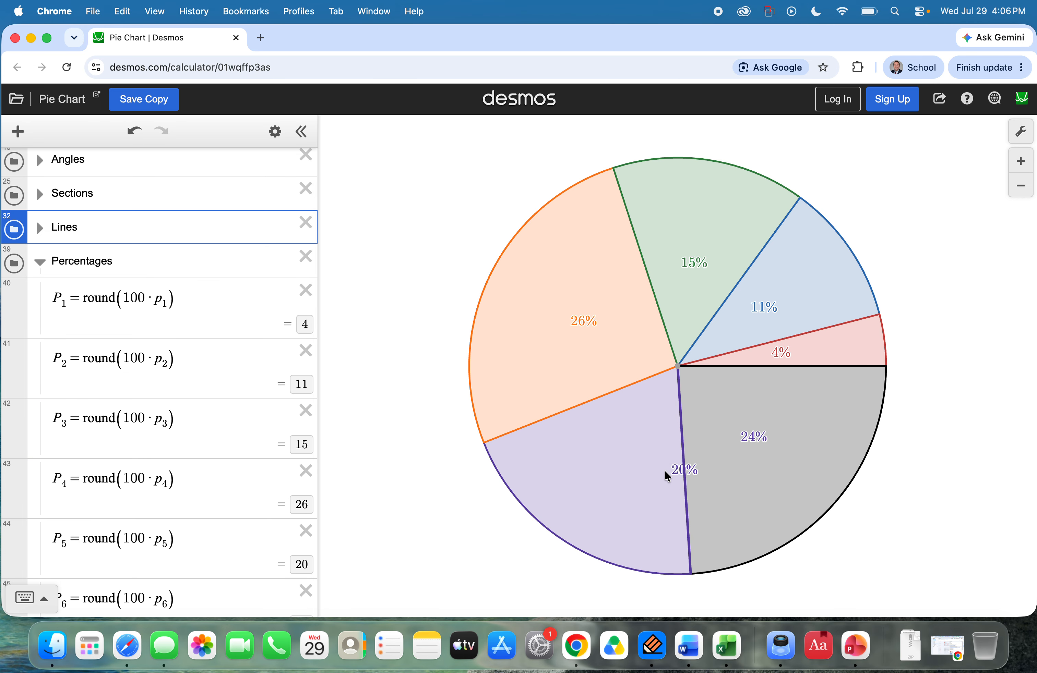
{"action": "scroll", "coordinate": [166, 377], "scroll_direction": "up", "scroll_amount": 3}
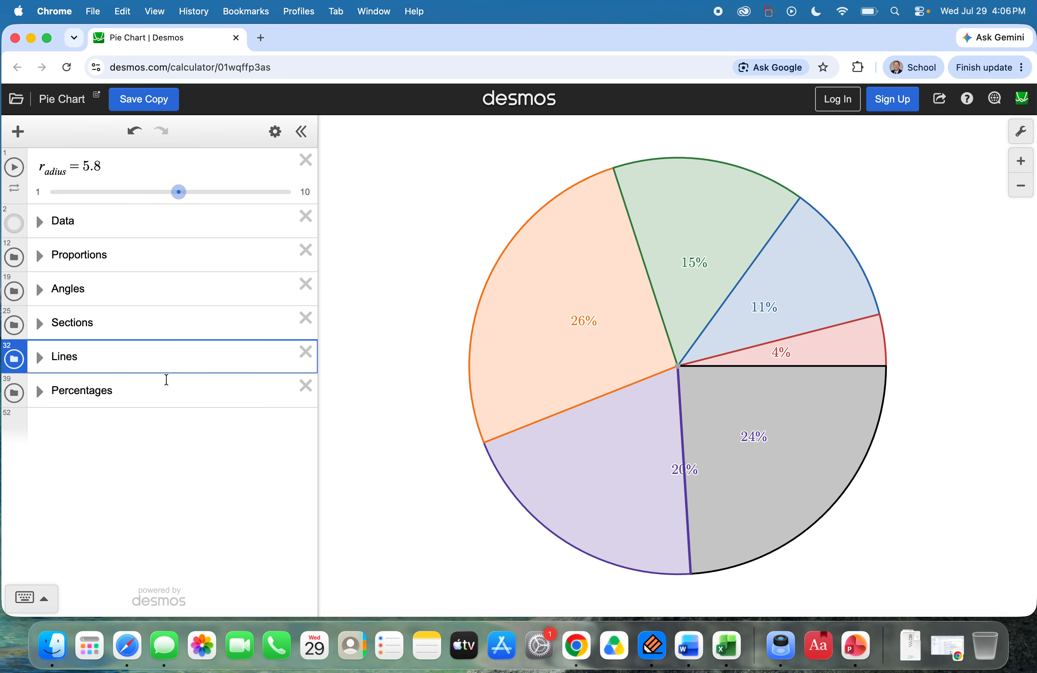
Step: Examine the P_5 label point's full coordinate expression and compare it with the P_4 and P_6 label points
{"action": "scroll", "coordinate": [164, 432], "scroll_direction": "down", "scroll_amount": 10}
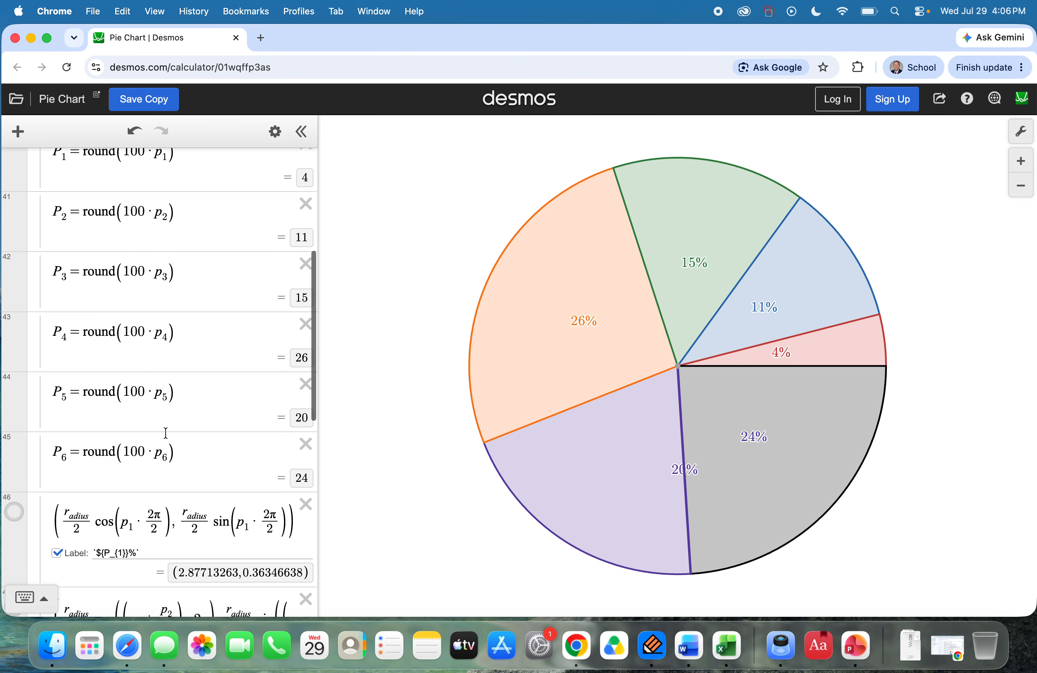
{"action": "scroll", "coordinate": [195, 475], "scroll_direction": "down", "scroll_amount": 10}
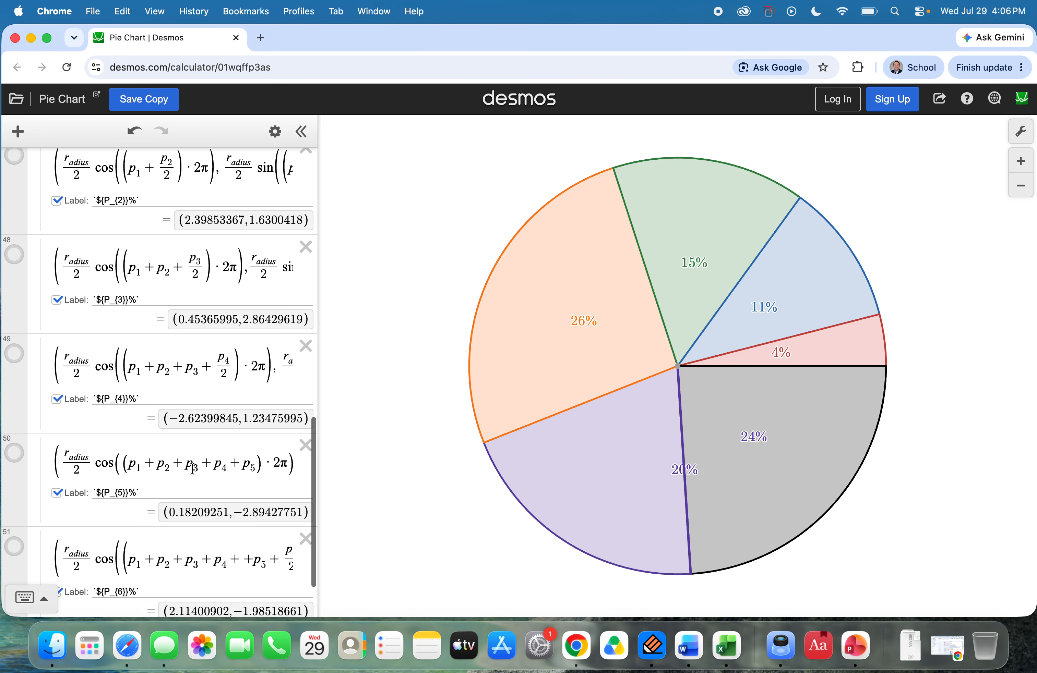
{"action": "left_click", "coordinate": [185, 387]}
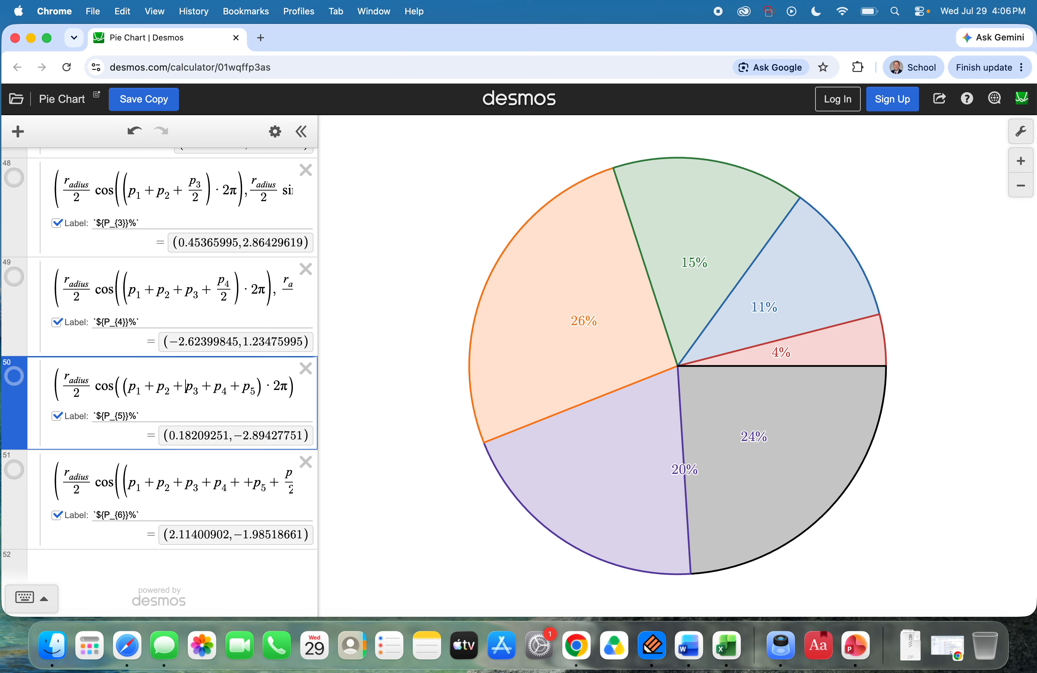
{"action": "key", "text": "Right"}
{"action": "key", "text": "Right"}
{"action": "key", "text": "Right"}
{"action": "key", "text": "Right"}
{"action": "key", "text": "Right"}
{"action": "key", "text": "Right"}
{"action": "key", "text": "Right"}
{"action": "key", "text": "Right"}
{"action": "key", "text": "Right"}
{"action": "key", "text": "Right"}
{"action": "key", "text": "Right"}
{"action": "key", "text": "Right"}
{"action": "key", "text": "Right"}
{"action": "key", "text": "Right"}
{"action": "key", "text": "Right"}
{"action": "key", "text": "Right"}
{"action": "key", "text": "Right"}
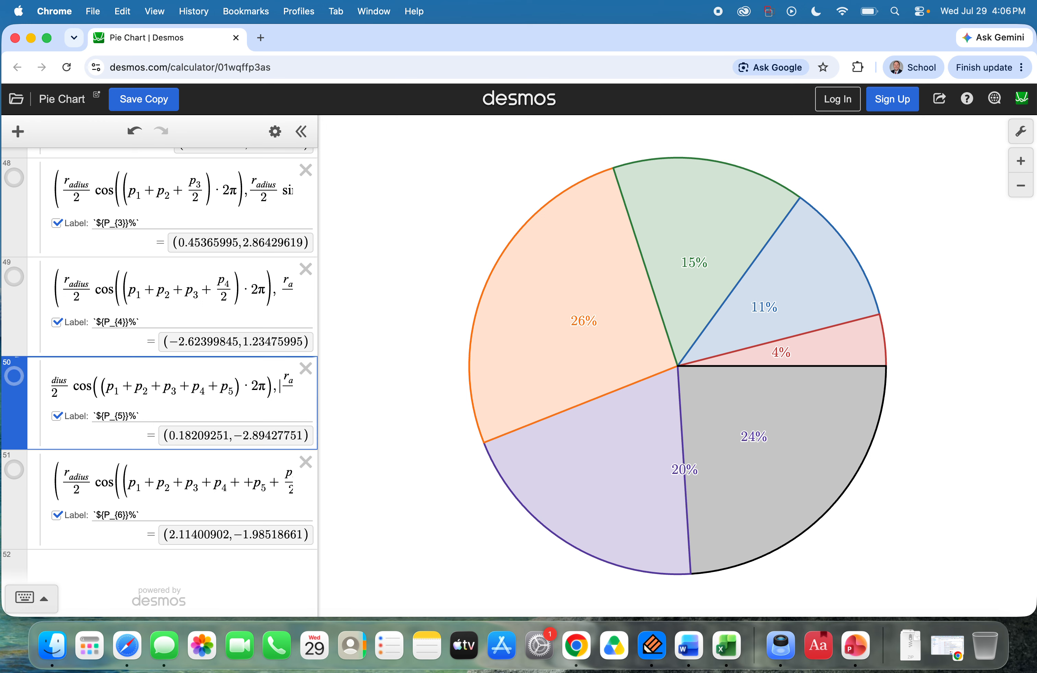
{"action": "key", "text": "Right"}
{"action": "key", "text": "Right"}
{"action": "key", "text": "Right"}
{"action": "key", "text": "Right"}
{"action": "key", "text": "Right"}
{"action": "key", "text": "Right"}
{"action": "key", "text": "Right"}
{"action": "key", "text": "Right"}
{"action": "key", "text": "Right"}
{"action": "key", "text": "Right"}
{"action": "key", "text": "Right"}
{"action": "key", "text": "Right"}
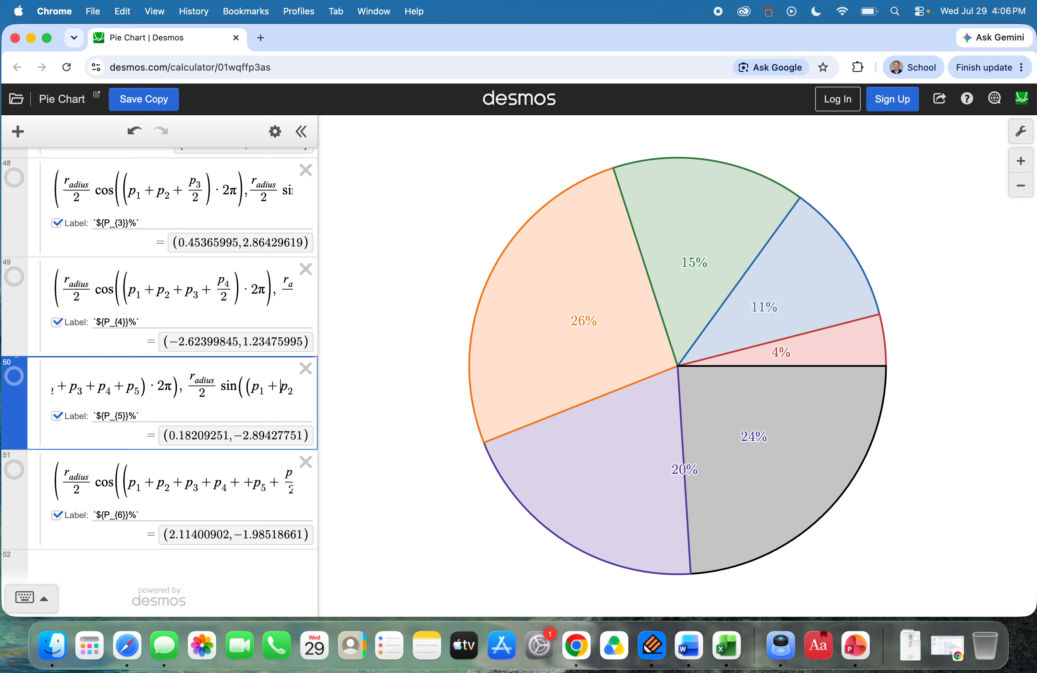
{"action": "key", "text": "Right"}
{"action": "key", "text": "Right"}
{"action": "key", "text": "Right"}
{"action": "key", "text": "Right"}
{"action": "key", "text": "Right"}
{"action": "key", "text": "Right"}
{"action": "key", "text": "Right"}
{"action": "key", "text": "Right"}
{"action": "key", "text": "Right"}
{"action": "key", "text": "Right"}
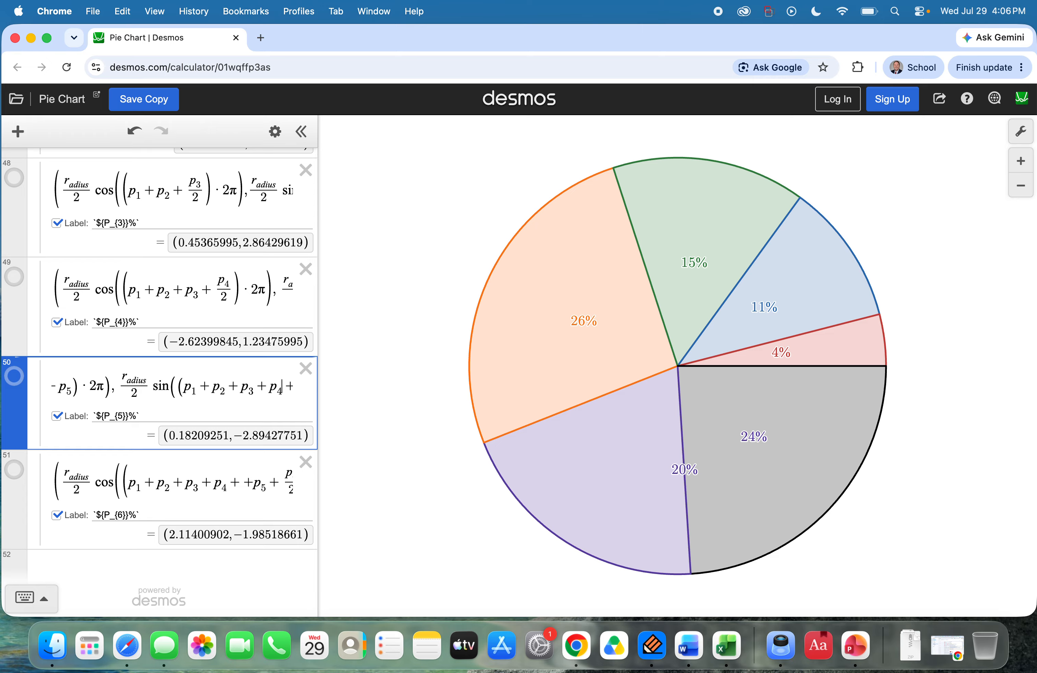
{"action": "key", "text": "Right"}
{"action": "key", "text": "Right"}
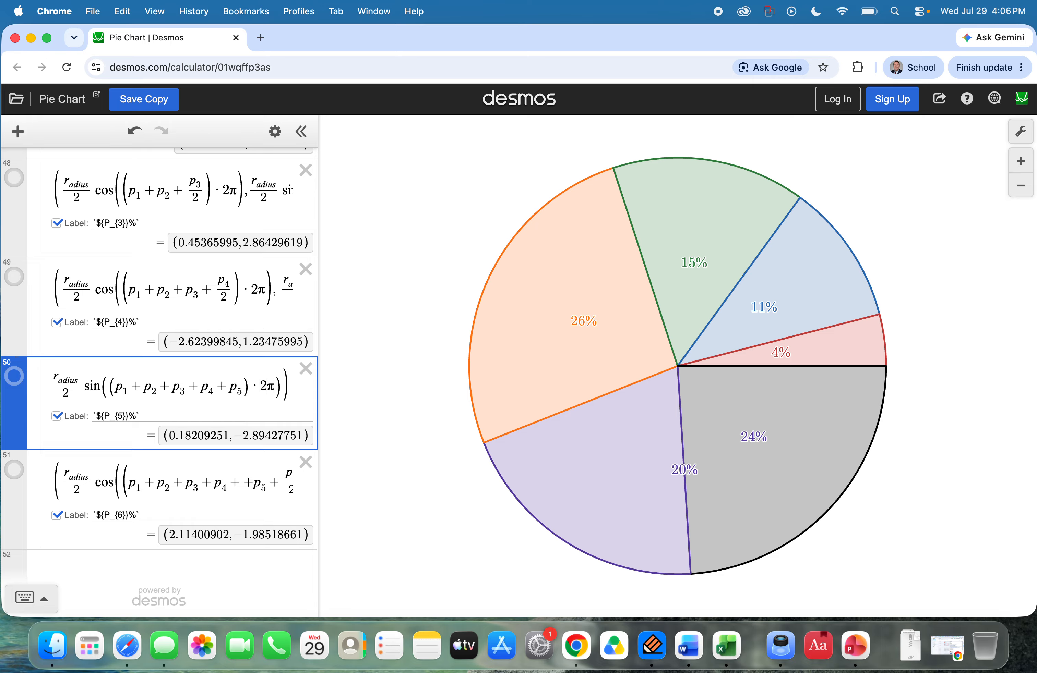
{"action": "left_click", "coordinate": [221, 488]}
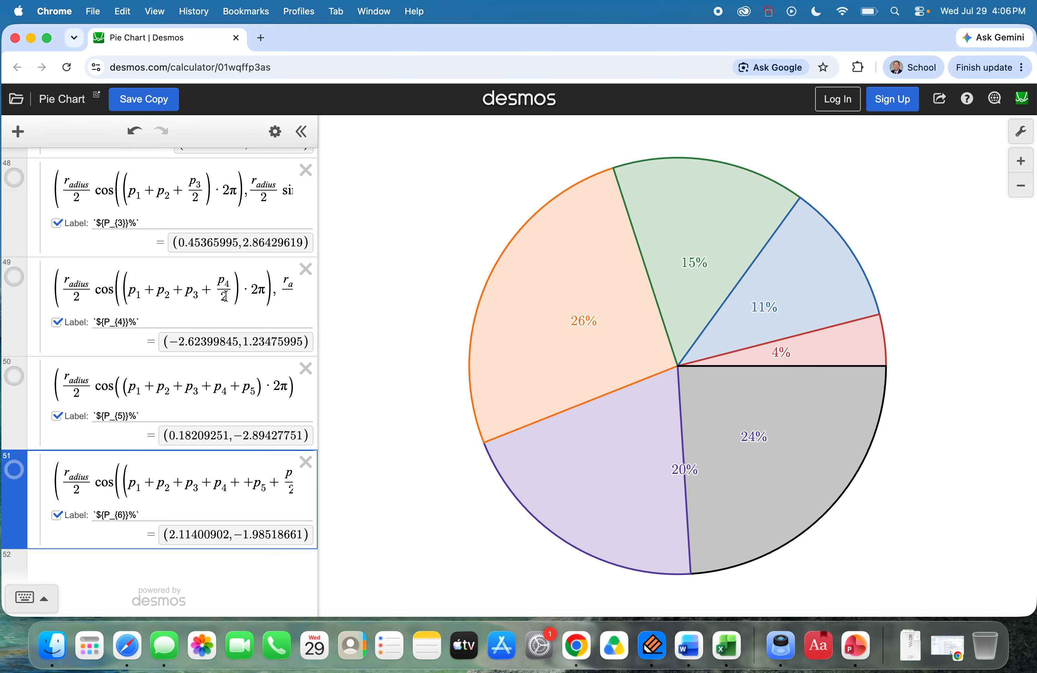
{"action": "left_click", "coordinate": [215, 344]}
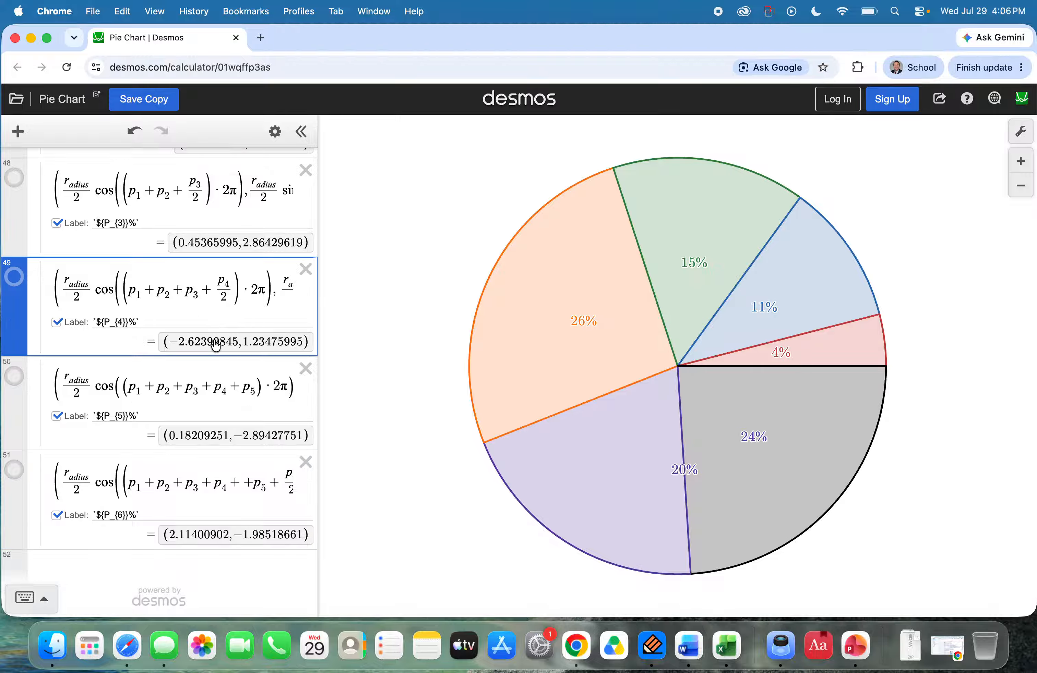
{"action": "left_click", "coordinate": [213, 390]}
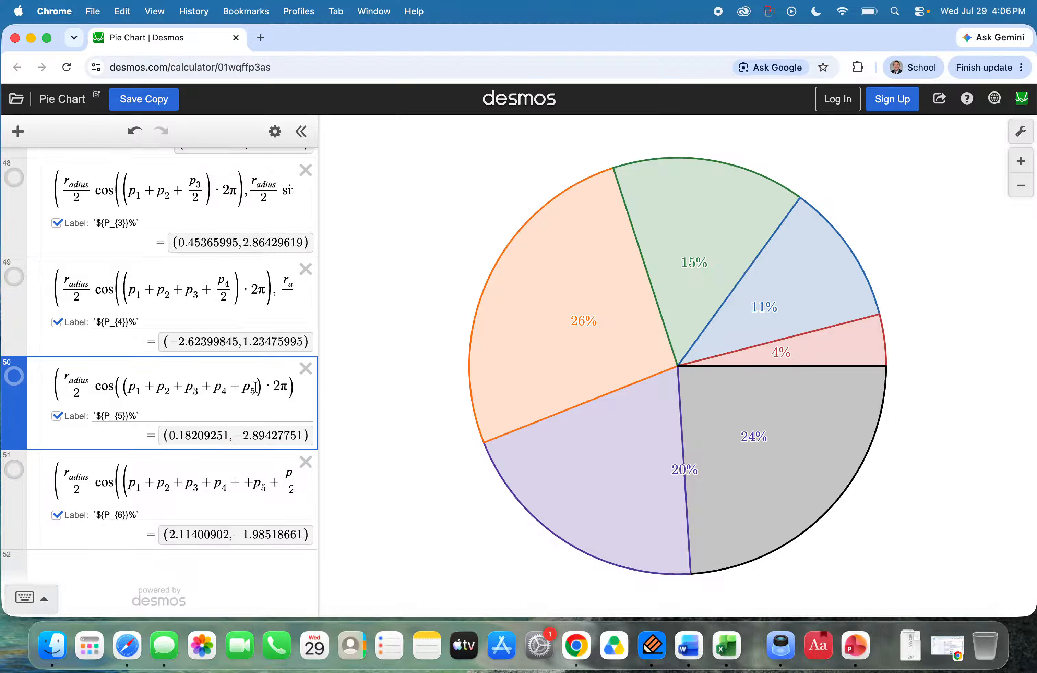
Step: Divide p_5 by 2 in the cosine term of the P_5 label point
{"action": "scroll", "coordinate": [266, 463], "scroll_direction": "up", "scroll_amount": 1}
{"action": "type", "text": "/2"}
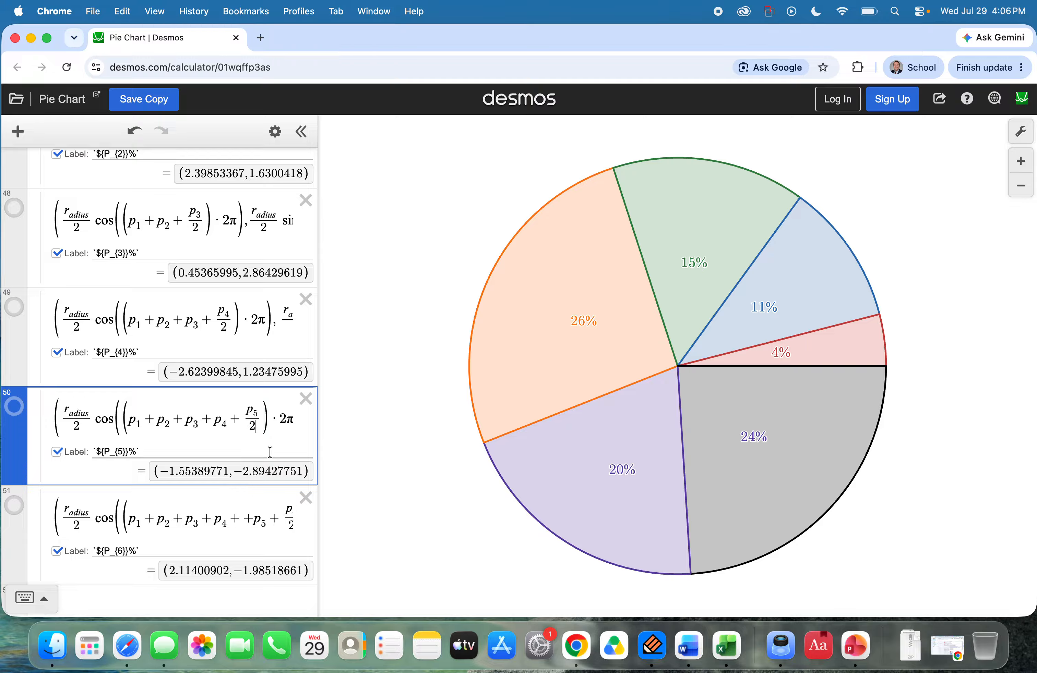
{"action": "key", "text": "Right"}
{"action": "key", "text": "Right"}
Step: Examine the sine term of the P_4 label point as a reference for the P_5 label point
{"action": "key", "text": "Right"}
{"action": "key", "text": "Right"}
{"action": "key", "text": "Right"}
{"action": "key", "text": "Right"}
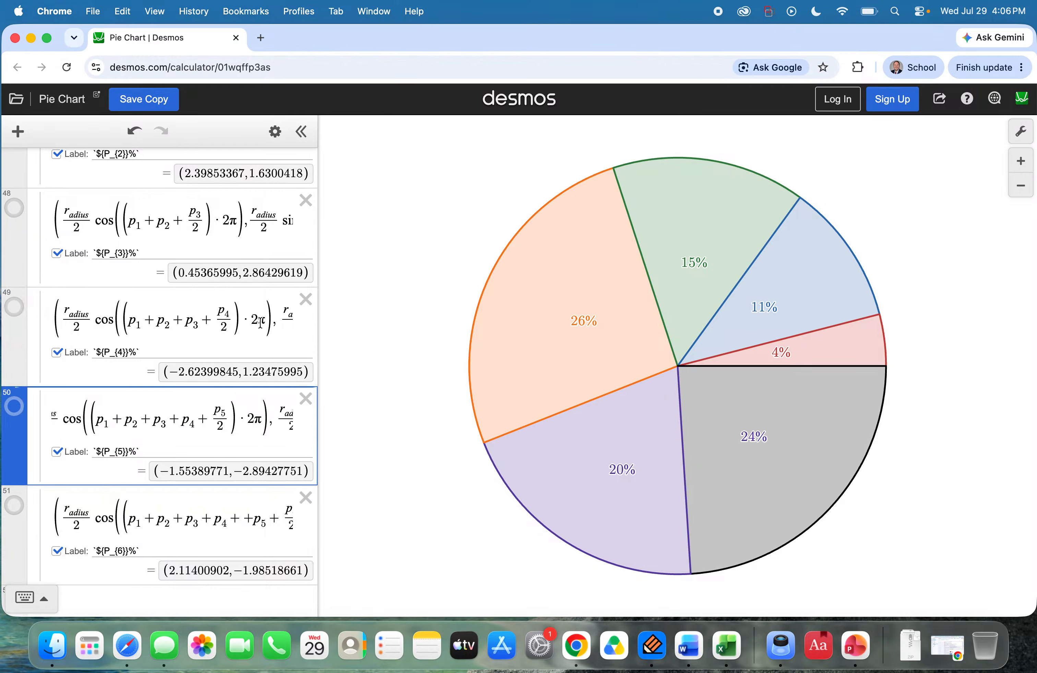
{"action": "left_click", "coordinate": [261, 323]}
{"action": "key", "text": "Right"}
{"action": "key", "text": "Right"}
{"action": "key", "text": "Right"}
{"action": "key", "text": "Right"}
{"action": "key", "text": "Right"}
{"action": "key", "text": "Right"}
{"action": "key", "text": "Right"}
{"action": "key", "text": "Right"}
{"action": "key", "text": "Right"}
{"action": "key", "text": "Right"}
{"action": "key", "text": "Right"}
{"action": "key", "text": "Right"}
{"action": "key", "text": "Right"}
{"action": "key", "text": "Right"}
{"action": "key", "text": "Right"}
{"action": "key", "text": "Right"}
{"action": "key", "text": "Right"}
{"action": "key", "text": "Right"}
{"action": "key", "text": "Right"}
{"action": "key", "text": "Right"}
{"action": "key", "text": "Right"}
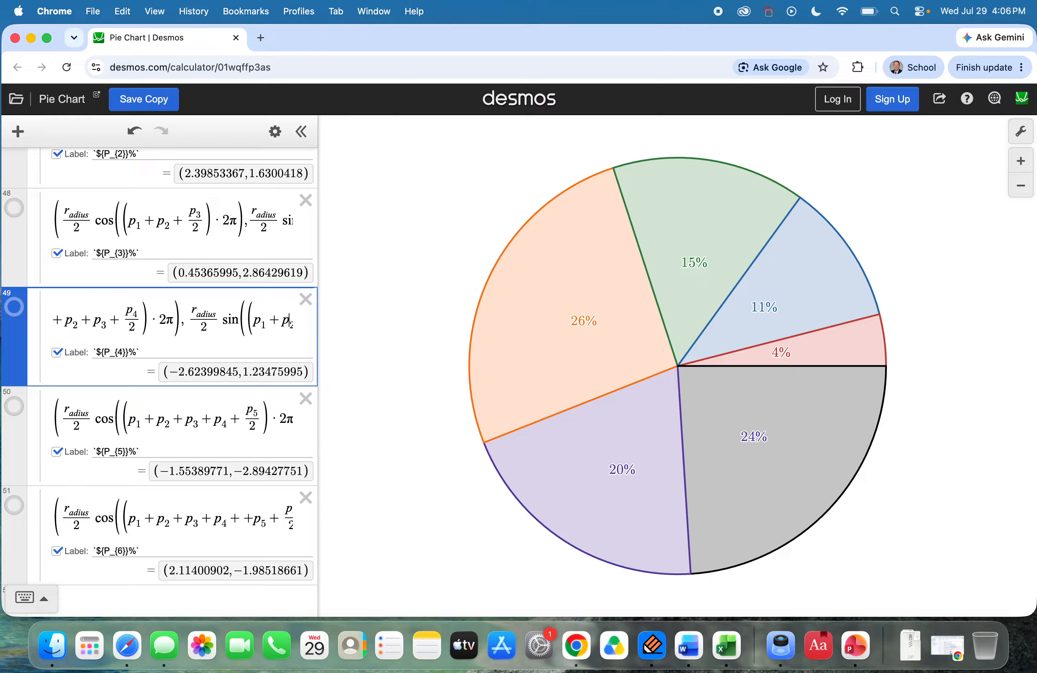
Step: Divide p_5 by 2 in the sine term of the P_5 label point
{"action": "key", "text": "Right"}
{"action": "left_click", "coordinate": [262, 420]}
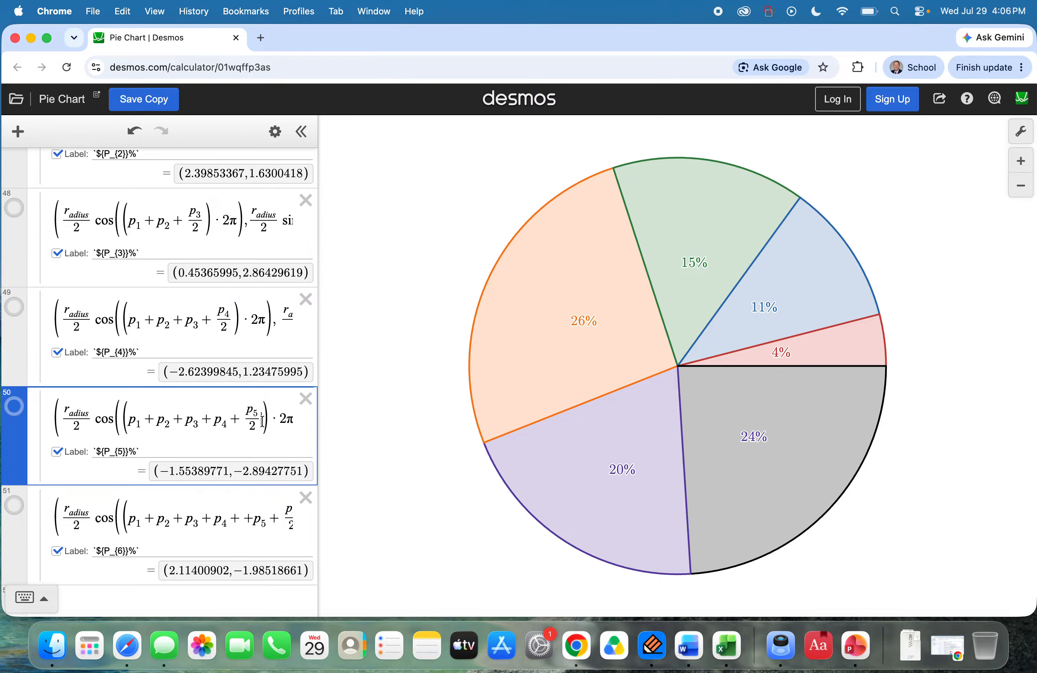
{"action": "key", "text": "Right"}
{"action": "key", "text": "Right"}
{"action": "key", "text": "Right"}
{"action": "key", "text": "Right"}
{"action": "key", "text": "Right"}
{"action": "key", "text": "Right"}
{"action": "key", "text": "Right"}
{"action": "key", "text": "Right"}
{"action": "key", "text": "Right"}
{"action": "key", "text": "Right"}
{"action": "key", "text": "Right"}
{"action": "key", "text": "Right"}
{"action": "key", "text": "Right"}
{"action": "key", "text": "Right"}
{"action": "key", "text": "Right"}
{"action": "key", "text": "Right"}
{"action": "key", "text": "Right"}
{"action": "key", "text": "Right"}
{"action": "key", "text": "Right"}
{"action": "key", "text": "Right"}
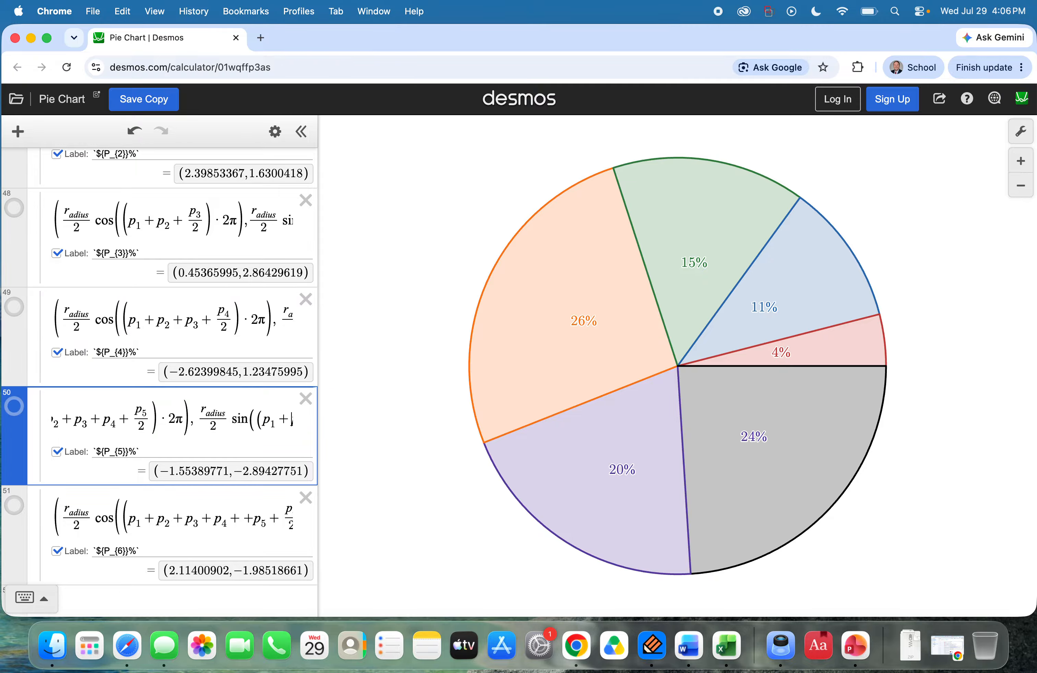
{"action": "key", "text": "Right"}
{"action": "key", "text": "Right"}
{"action": "key", "text": "Right"}
{"action": "key", "text": "Right"}
{"action": "key", "text": "Right"}
{"action": "key", "text": "Right"}
{"action": "key", "text": "Right"}
{"action": "key", "text": "Right"}
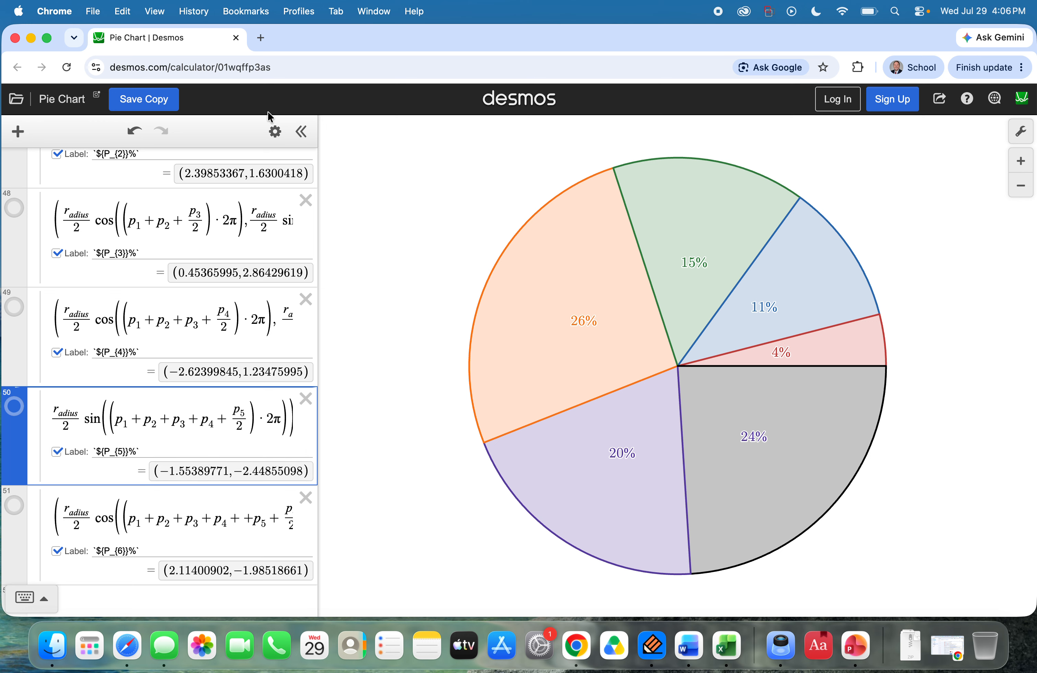
Step: Change the colour of the P_6 label point from purple to black and finish editing the list
{"action": "left_click", "coordinate": [273, 130]}
{"action": "left_click", "coordinate": [17, 501]}
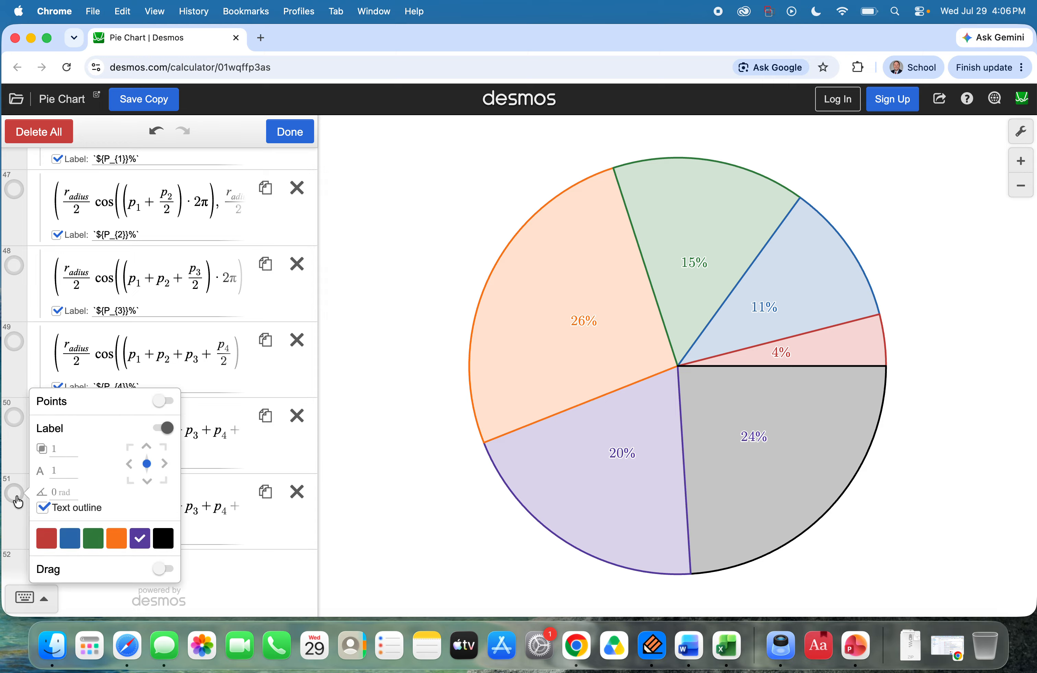
{"action": "left_click", "coordinate": [163, 538]}
{"action": "left_click", "coordinate": [273, 131]}
Step: Collapse the Percentages folder and expand the Data folder to show the d_1 to d_6 sliders
{"action": "scroll", "coordinate": [100, 274], "scroll_direction": "up", "scroll_amount": 5}
{"action": "scroll", "coordinate": [97, 271], "scroll_direction": "up", "scroll_amount": 8}
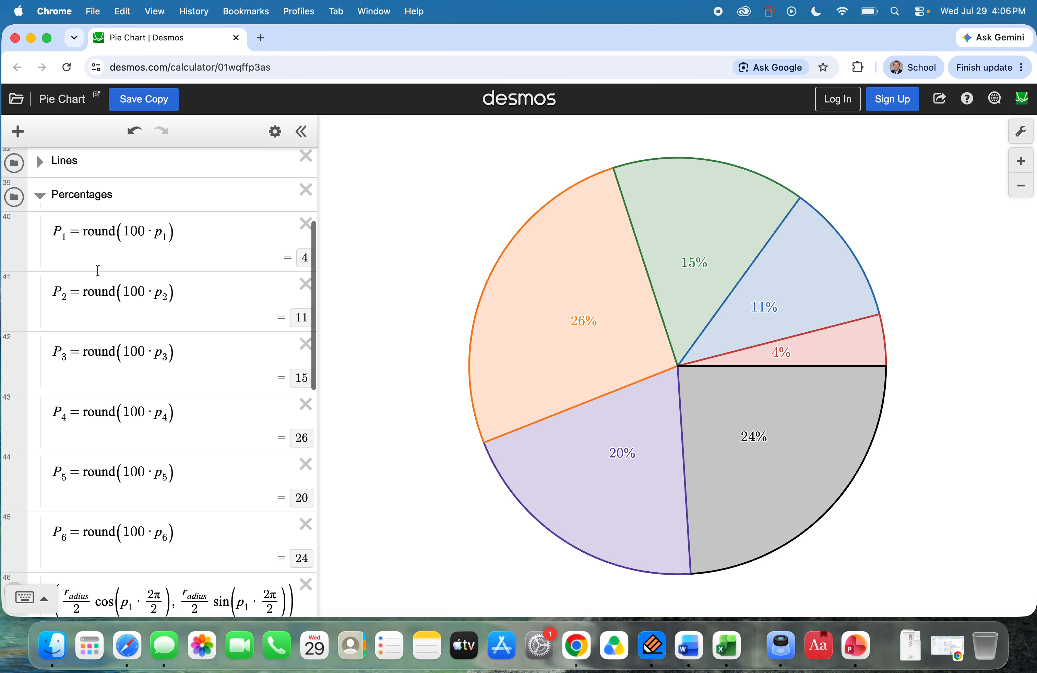
{"action": "left_click", "coordinate": [39, 299]}
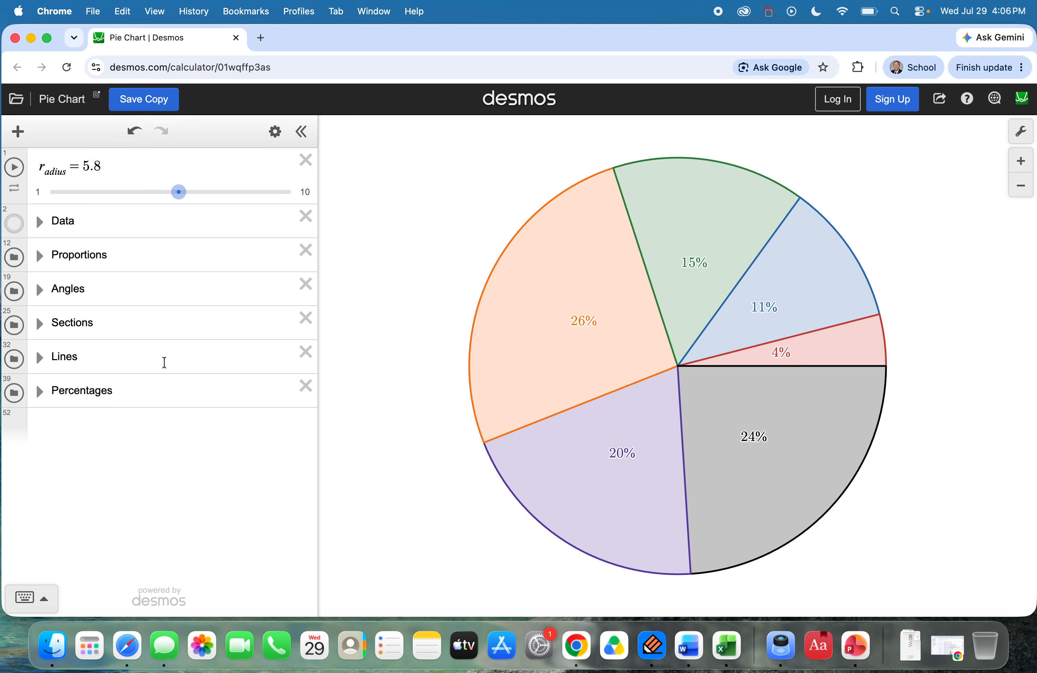
{"action": "left_click", "coordinate": [39, 222]}
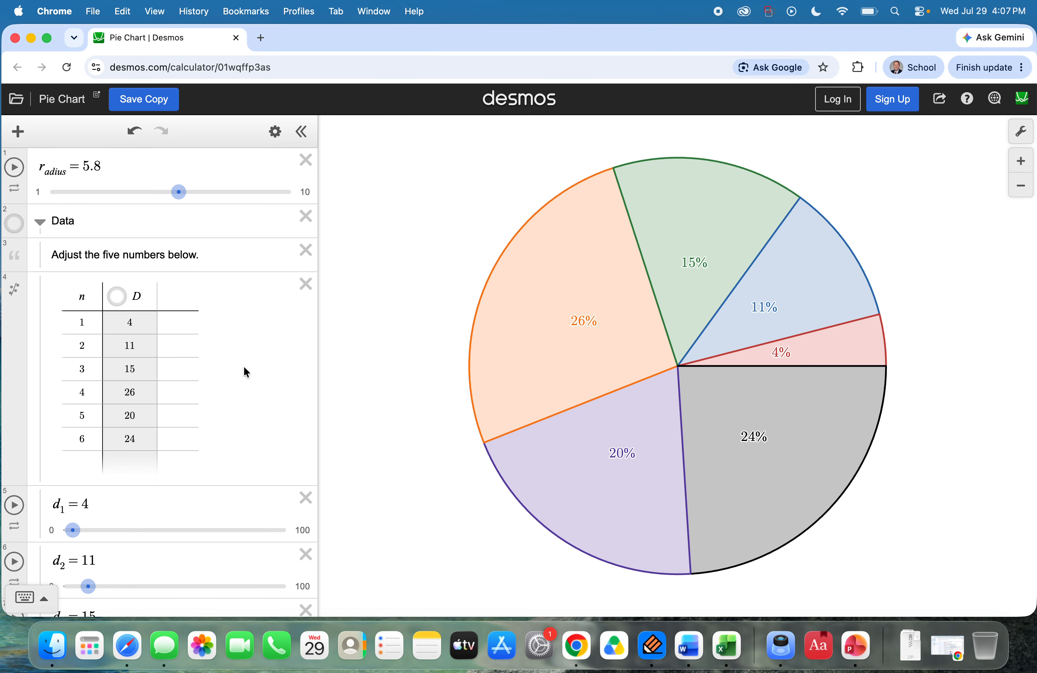
{"action": "scroll", "coordinate": [243, 372], "scroll_direction": "down", "scroll_amount": 6}
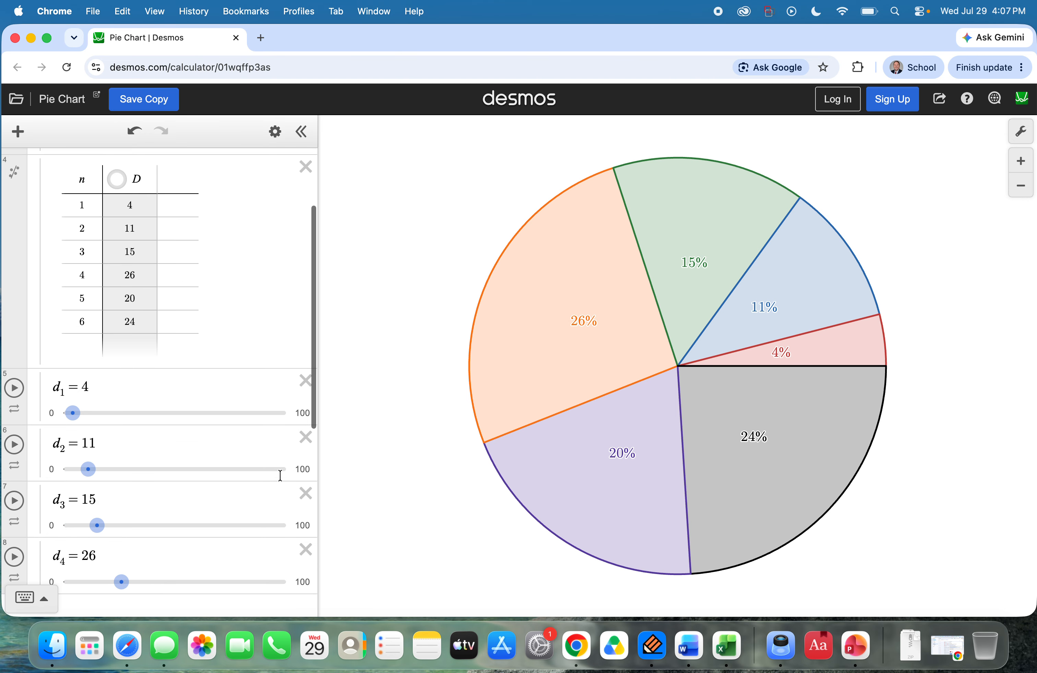
{"action": "scroll", "coordinate": [233, 471], "scroll_direction": "down", "scroll_amount": 2}
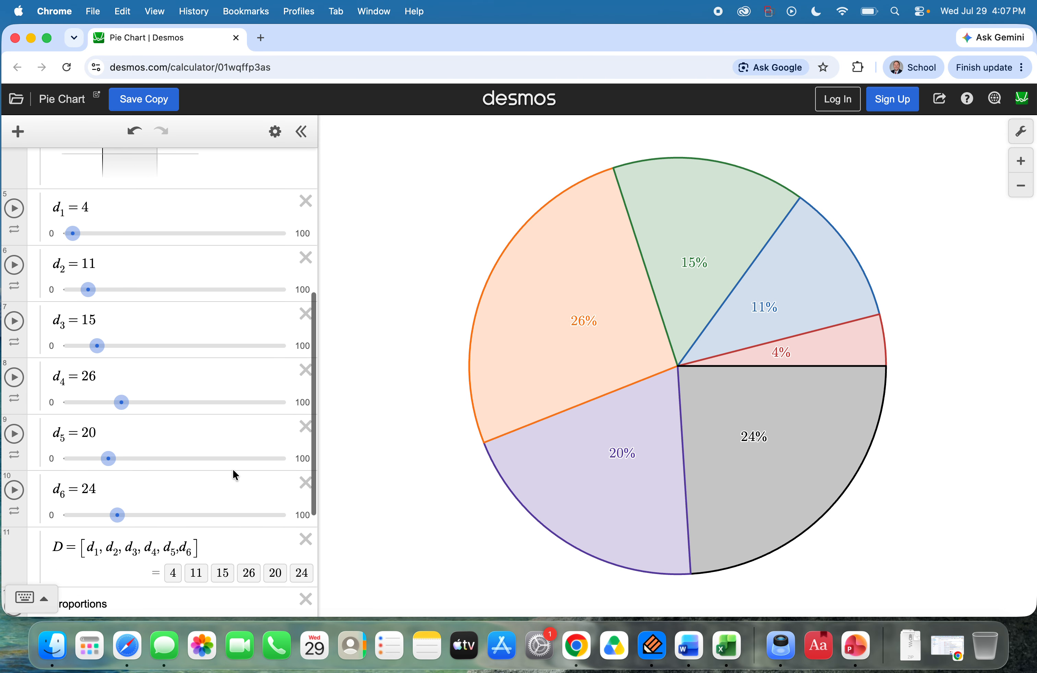